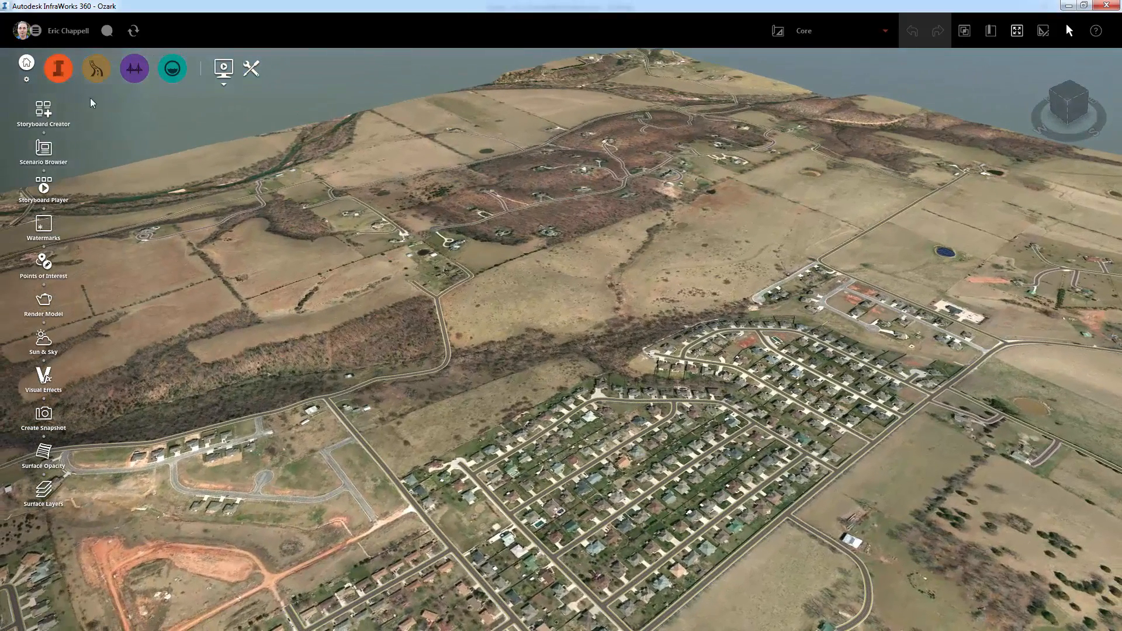
# Step: Draw a Sidewalk and Greenspace street from the road west of the subdivision, curving across the open fields to the far existing road
pyautogui.click(71, 71)
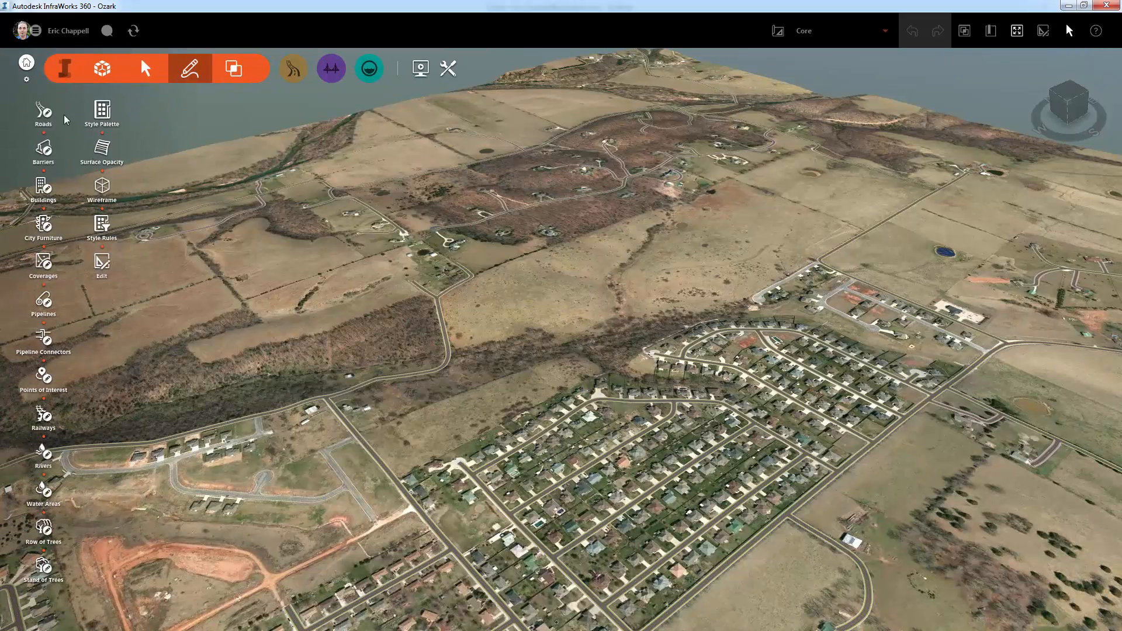
pyautogui.click(42, 117)
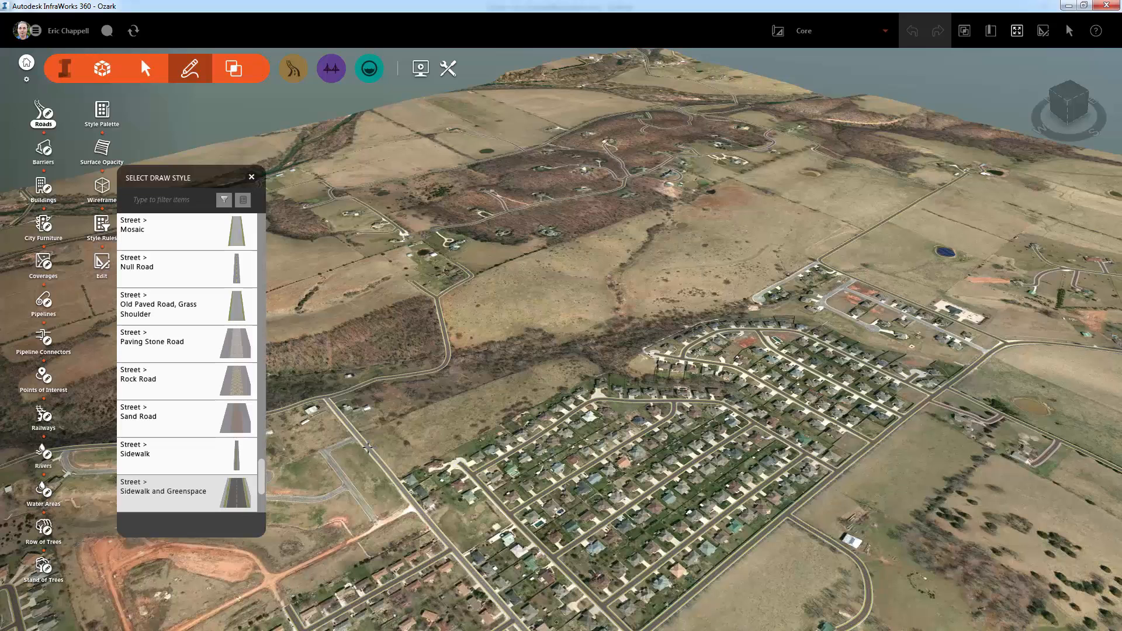
pyautogui.click(368, 448)
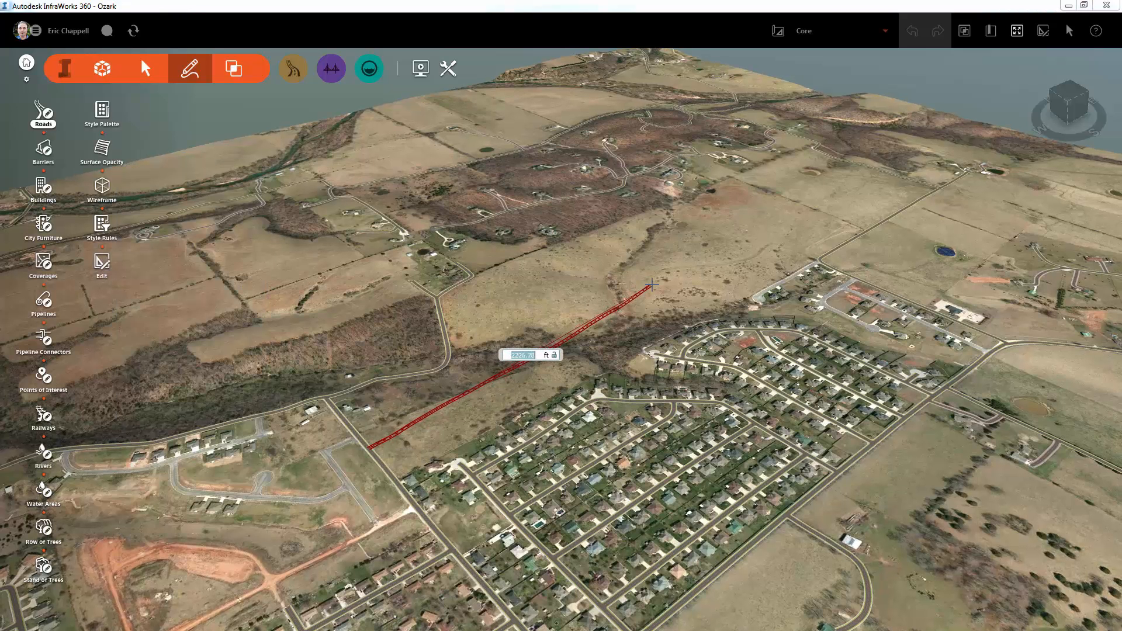
pyautogui.click(683, 264)
pyautogui.click(777, 248)
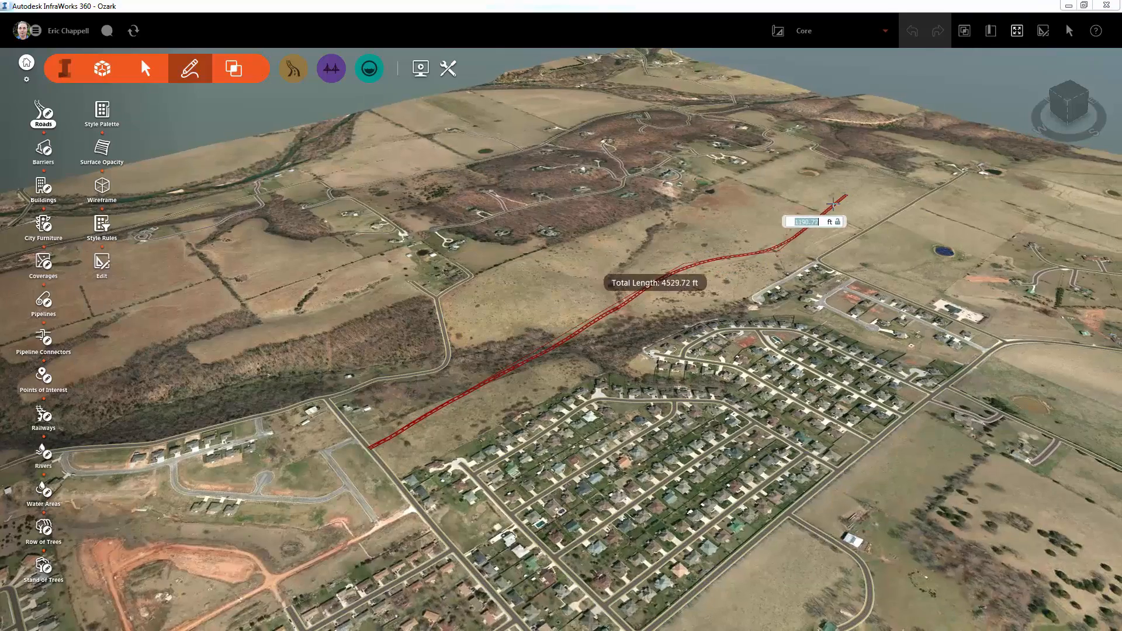
pyautogui.scroll(5, 846, 196)
pyautogui.scroll(5, 793, 218)
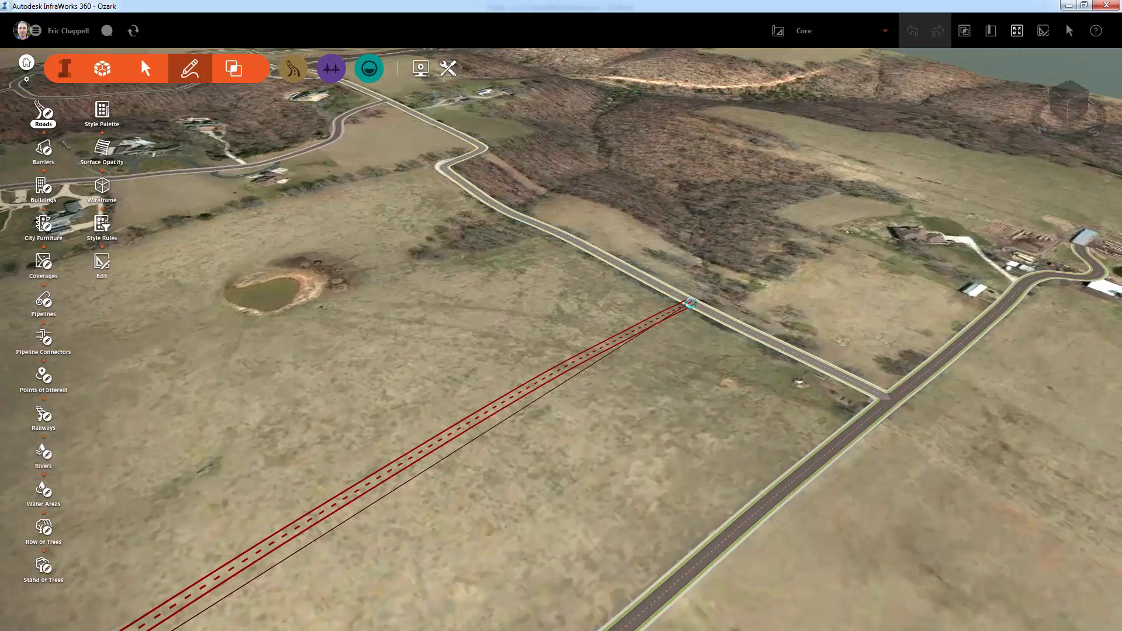
pyautogui.doubleClick(689, 303)
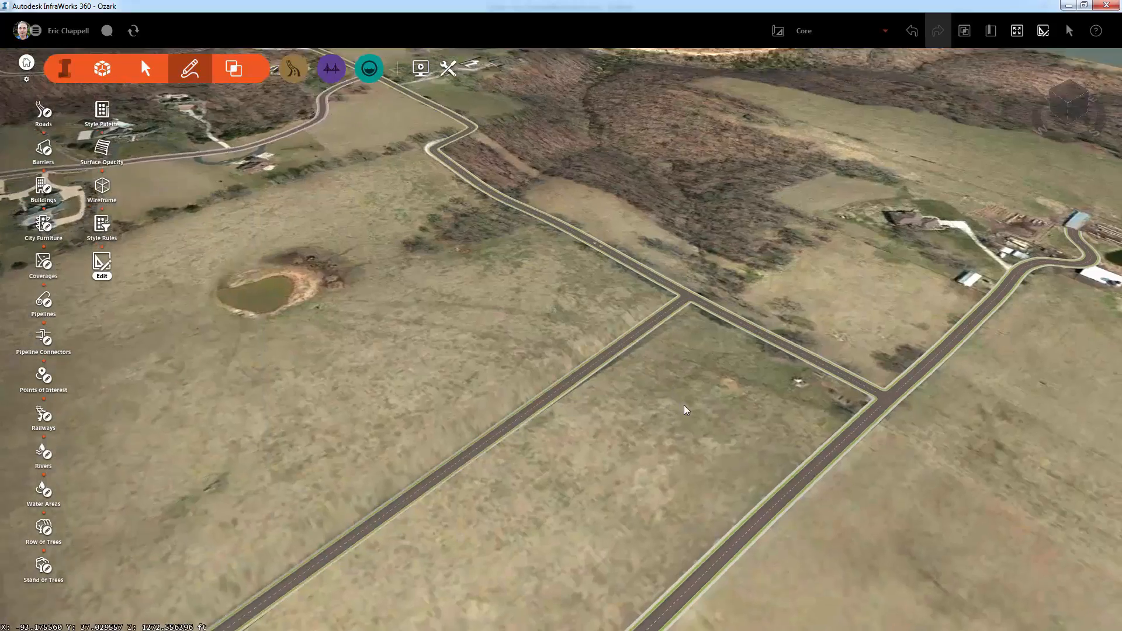
# Step: Inspect the new road's far intersection and follow its curved course over the terrain
pyautogui.scroll(5, 686, 410)
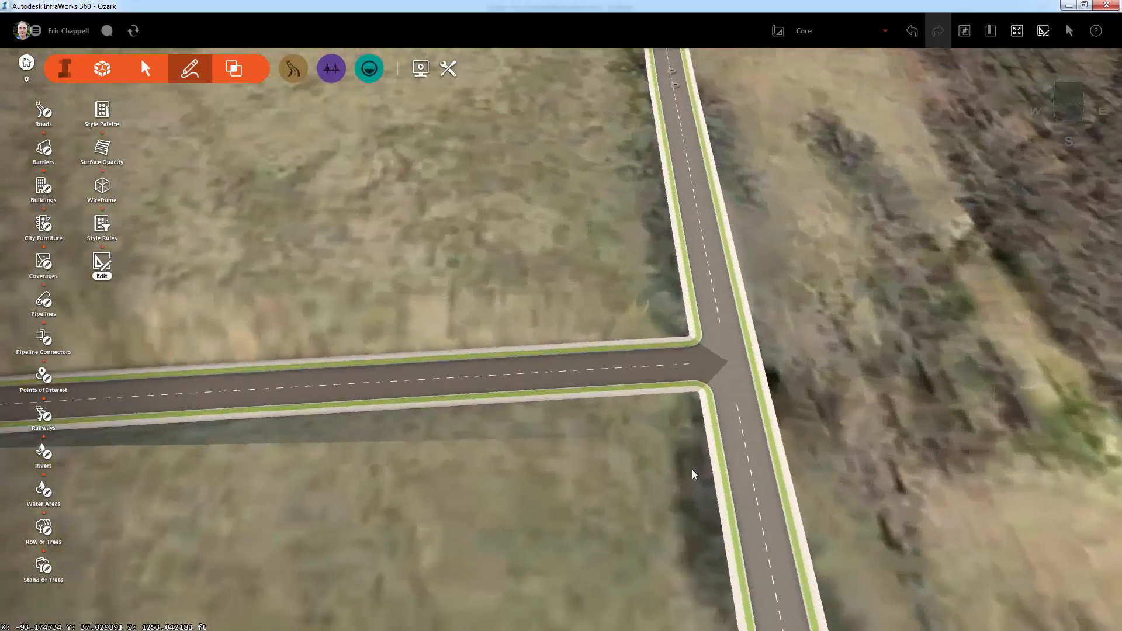
pyautogui.moveTo(692, 474); pyautogui.dragTo(900, 468)
pyautogui.scroll(-4, 747, 485)
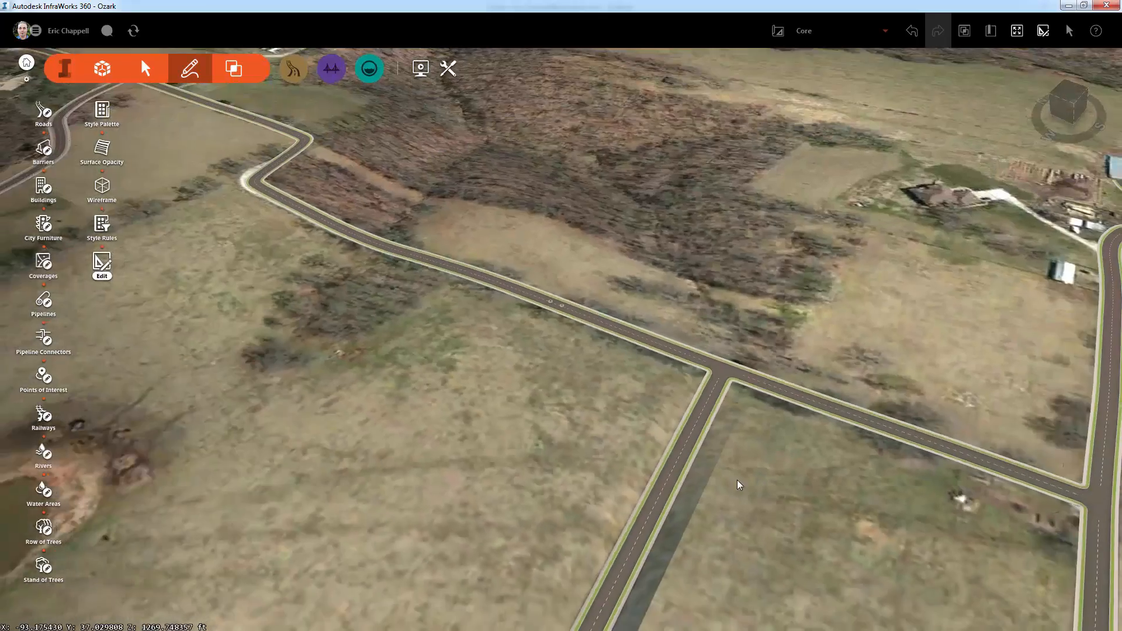
pyautogui.scroll(-6, 739, 525)
pyautogui.scroll(3, 620, 468)
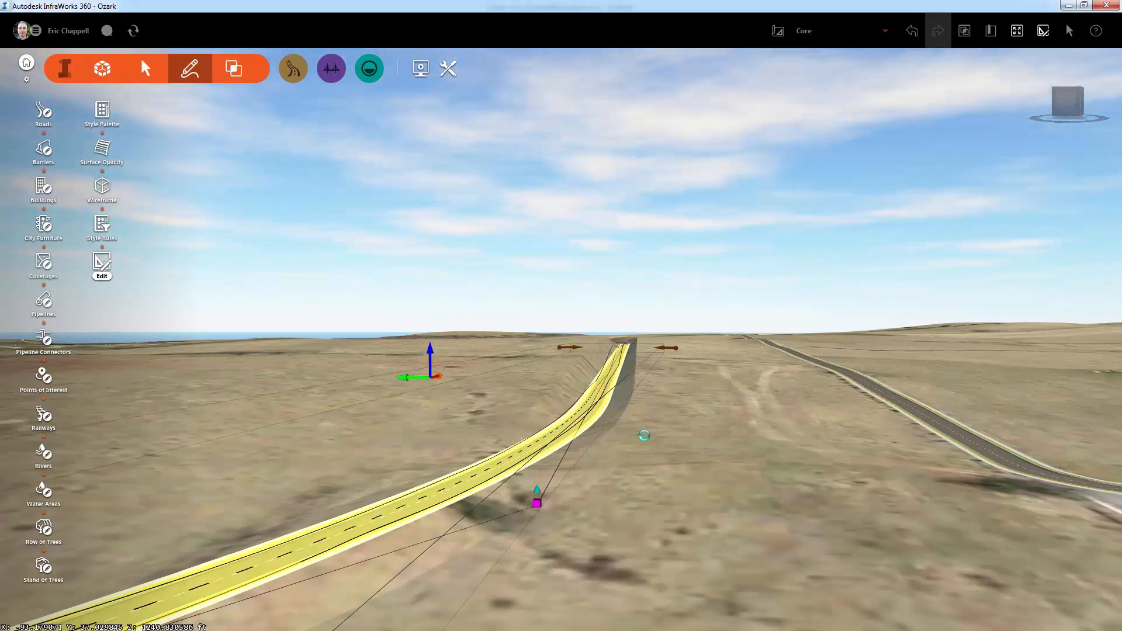
pyautogui.scroll(3, 644, 436)
pyautogui.moveTo(645, 481); pyautogui.dragTo(671, 483, button='middle')
pyautogui.scroll(-3, 630, 468)
pyautogui.moveTo(672, 476); pyautogui.dragTo(726, 504)
pyautogui.scroll(3, 713, 509)
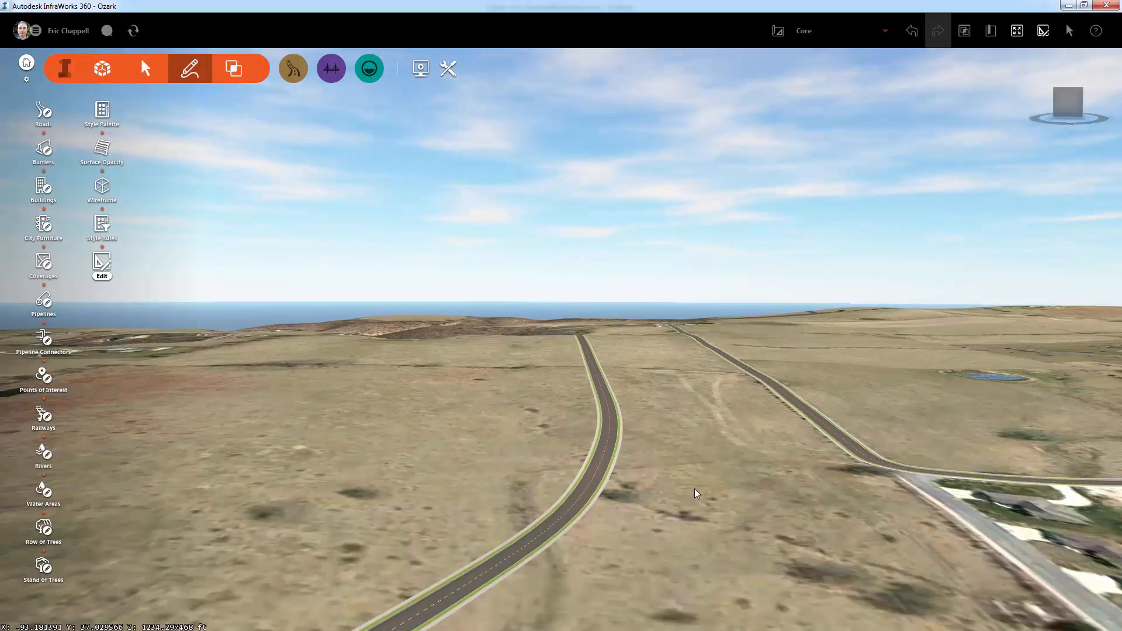
pyautogui.scroll(5, 699, 495)
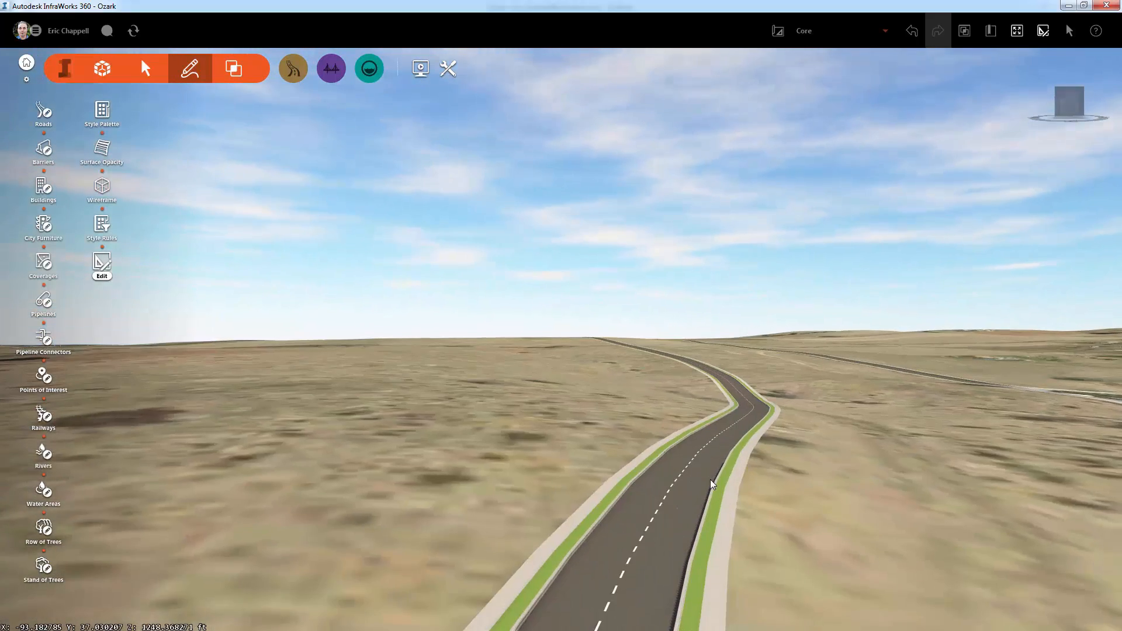
pyautogui.scroll(2, 710, 480)
pyautogui.scroll(4, 651, 472)
pyautogui.scroll(-6, 642, 478)
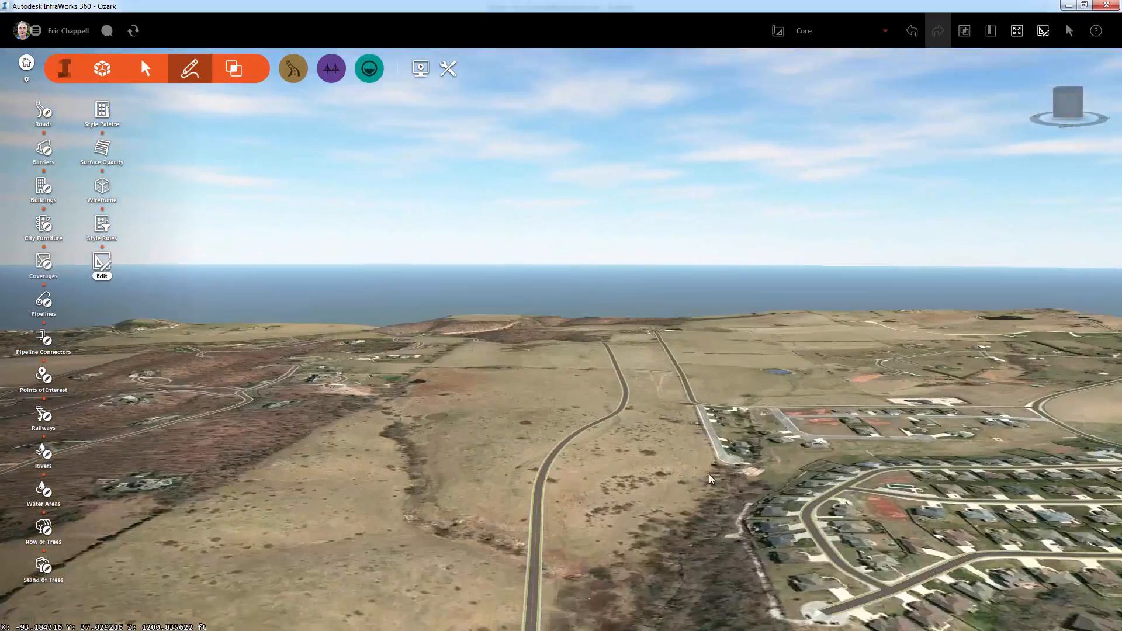
pyautogui.moveTo(710, 479); pyautogui.dragTo(586, 518, button='middle')
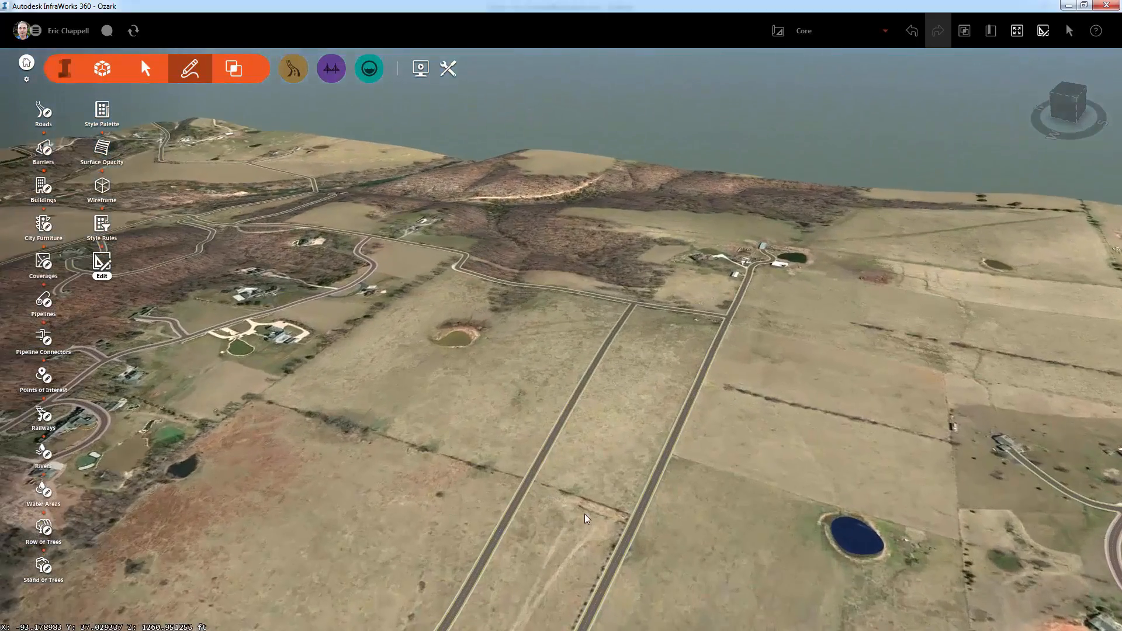
pyautogui.moveTo(586, 519); pyautogui.dragTo(514, 388)
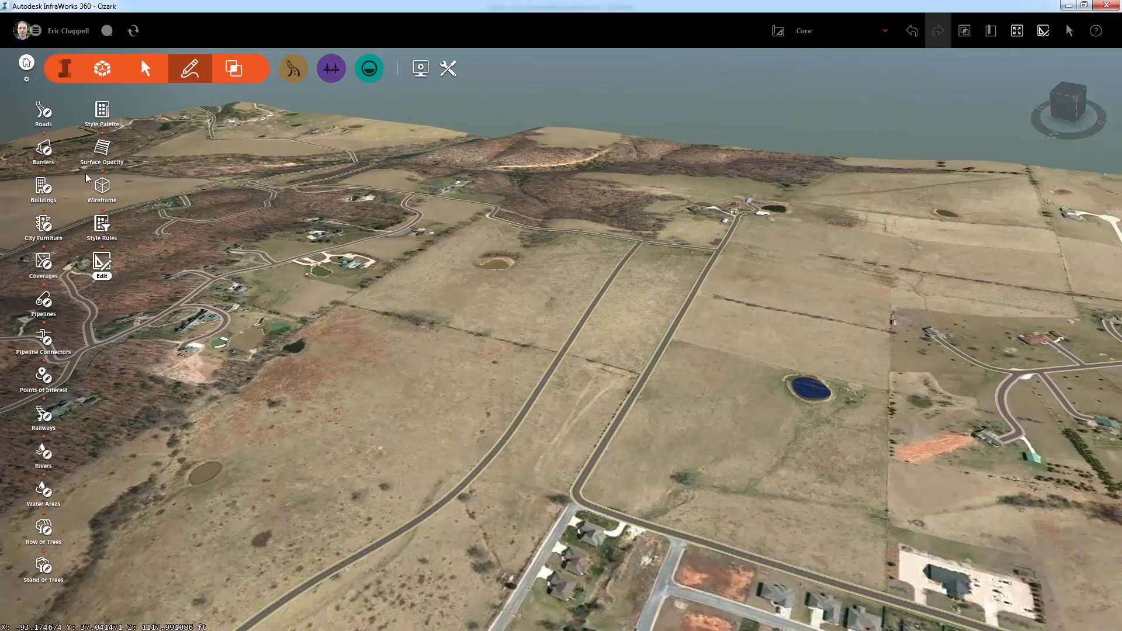
# Step: Draw a short Sidewalk and Greenspace connector street from the new road's curve to the bend of the neighbouring existing road
pyautogui.click(43, 114)
pyautogui.scroll(5, 595, 552)
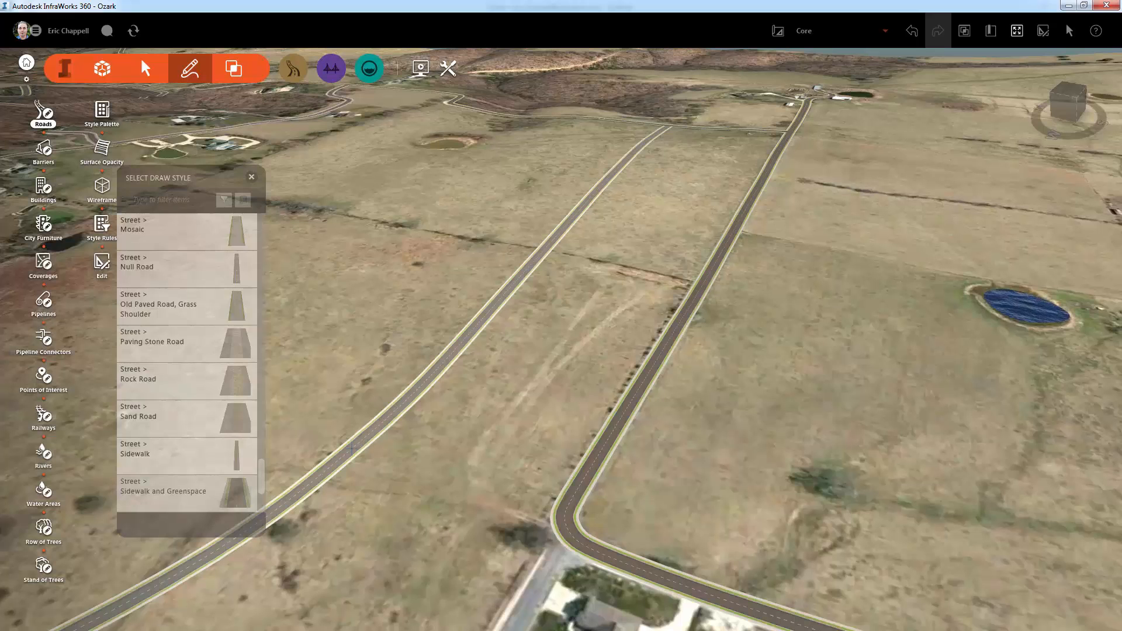
pyautogui.click(352, 448)
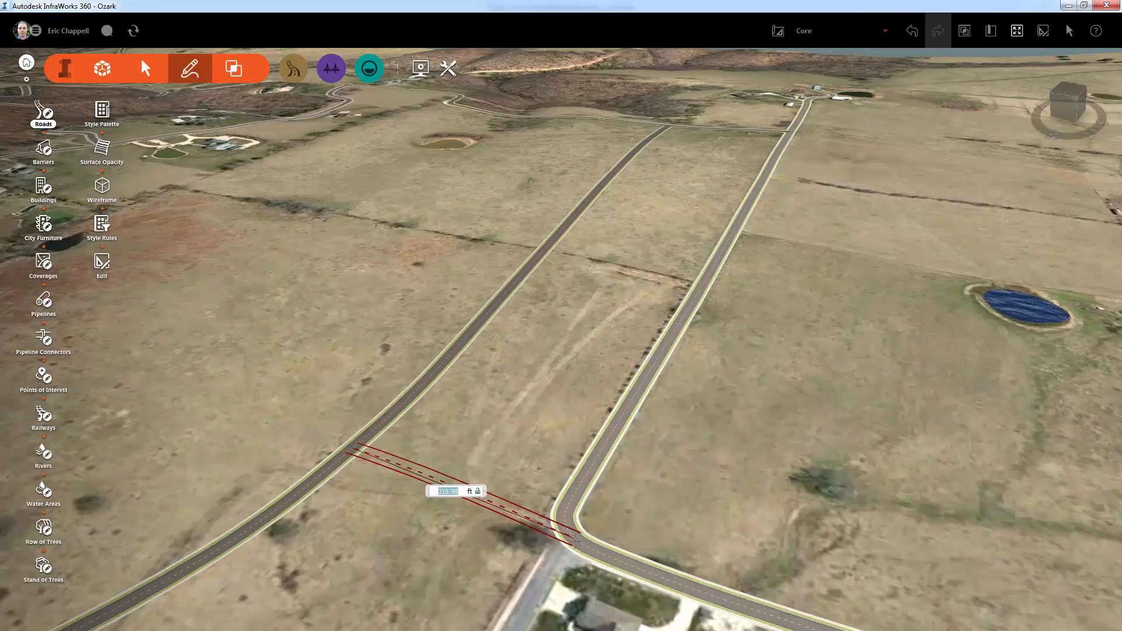
pyautogui.doubleClick(576, 541)
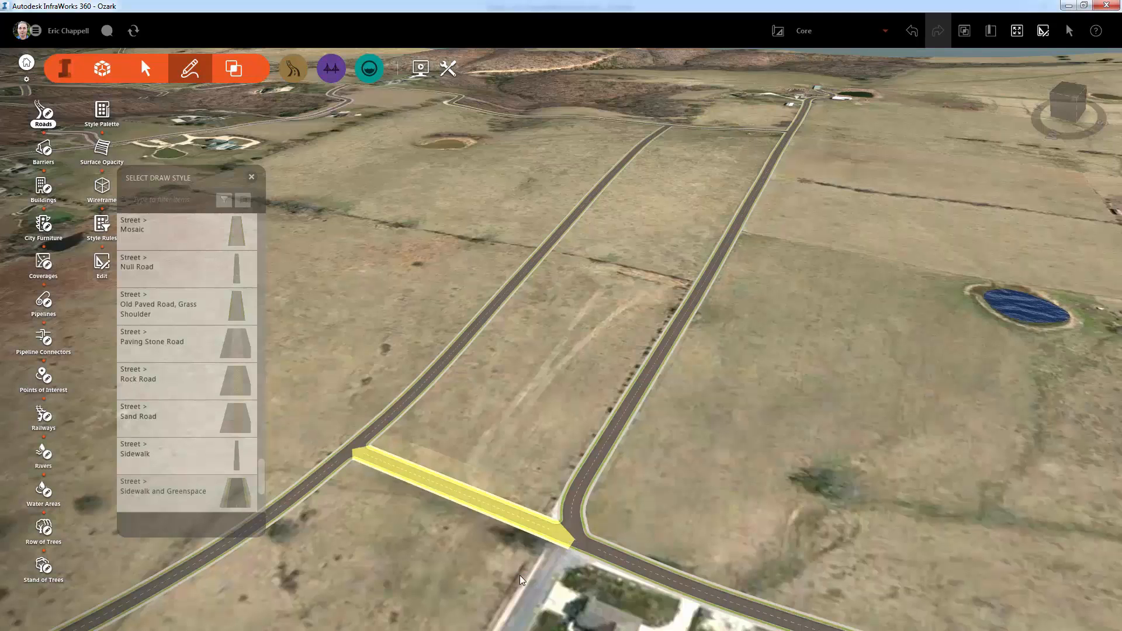
pyautogui.press('Escape')
# Step: Examine the connector street's intersections with both roads and the block they enclose
pyautogui.scroll(-3, 478, 580)
pyautogui.scroll(4, 477, 580)
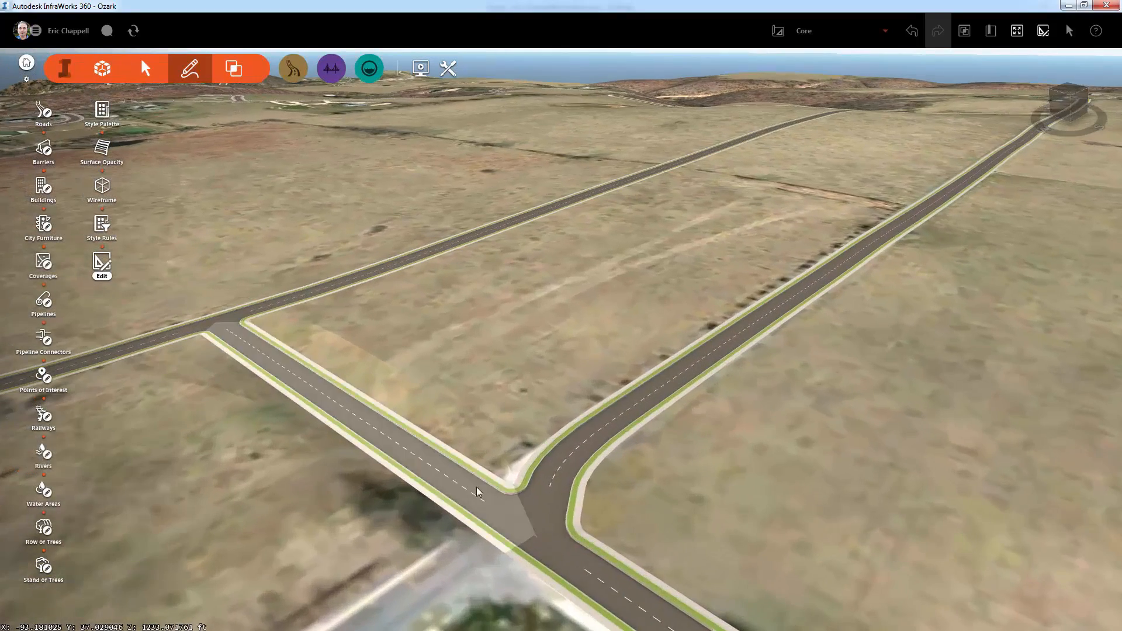
pyautogui.scroll(-3, 516, 583)
pyautogui.moveTo(513, 578); pyautogui.dragTo(516, 500)
pyautogui.scroll(-5, 516, 505)
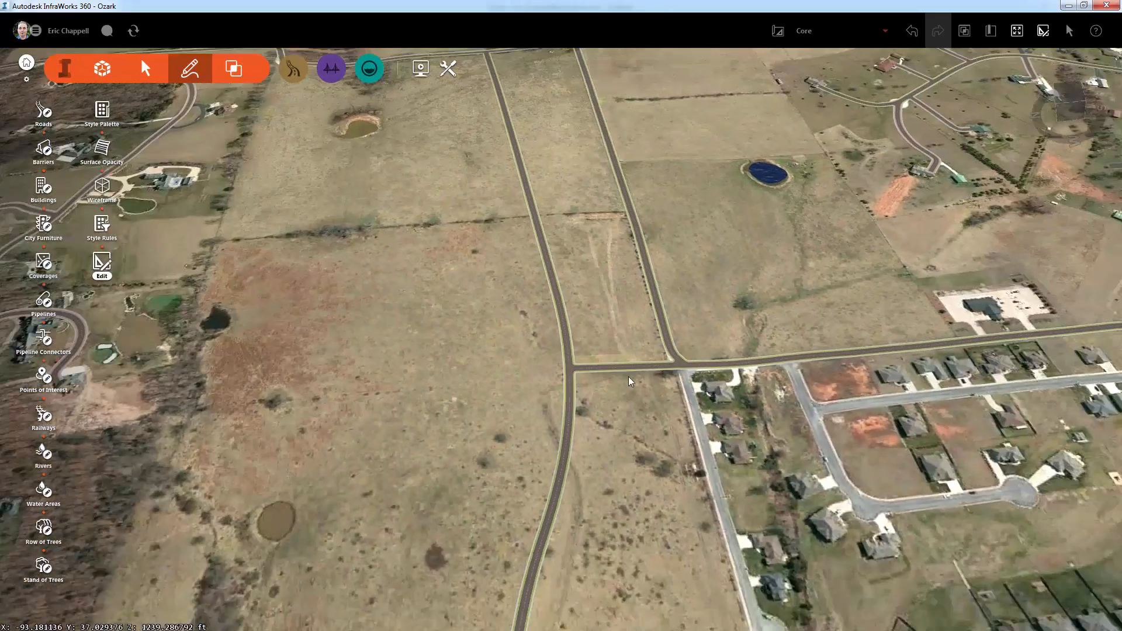
pyautogui.scroll(-2, 630, 381)
pyautogui.moveTo(612, 342); pyautogui.dragTo(720, 437, button='middle')
pyautogui.scroll(5, 720, 437)
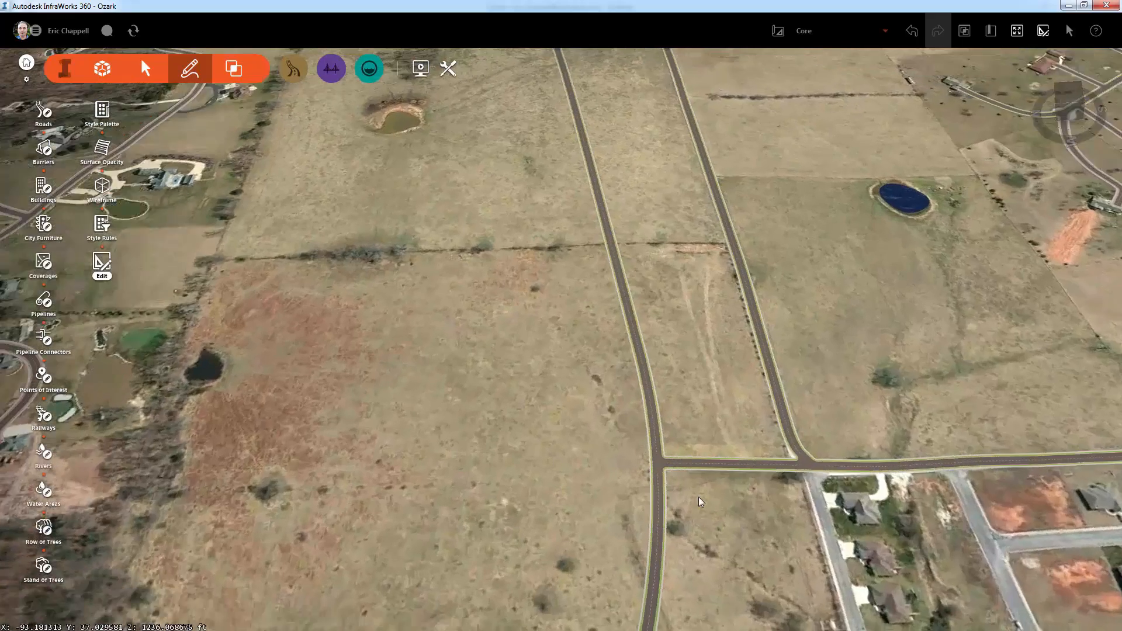
pyautogui.moveTo(698, 497); pyautogui.dragTo(687, 492)
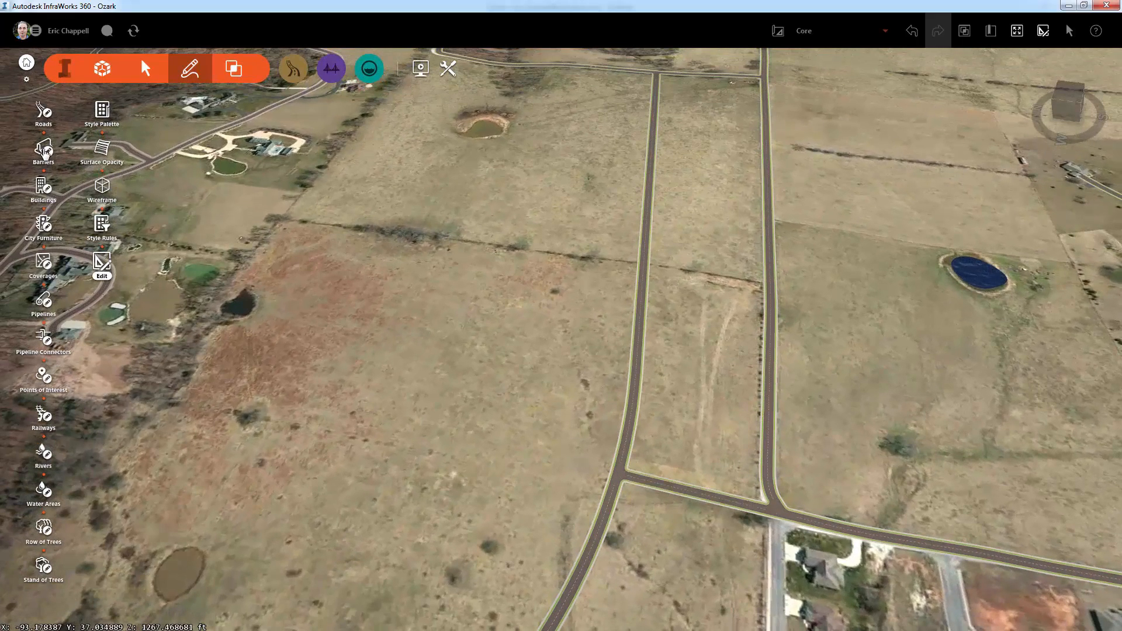
# Step: Draw a Lawn coverage of about 183,500 sq ft between the two roads, from the fence line down to the connector street
pyautogui.click(44, 263)
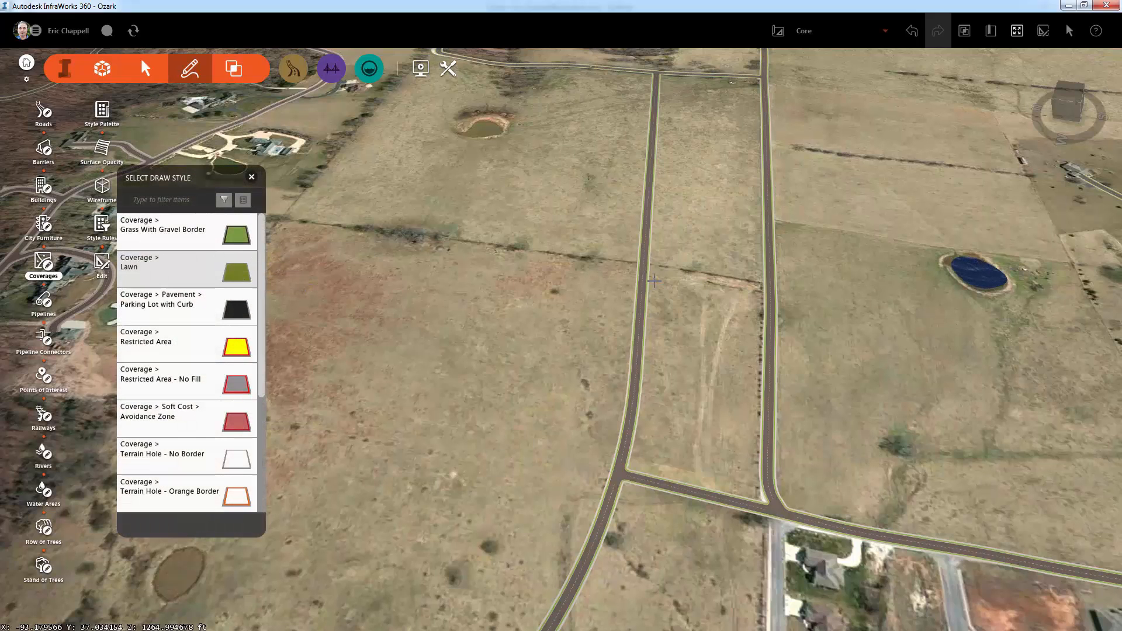
pyautogui.click(648, 270)
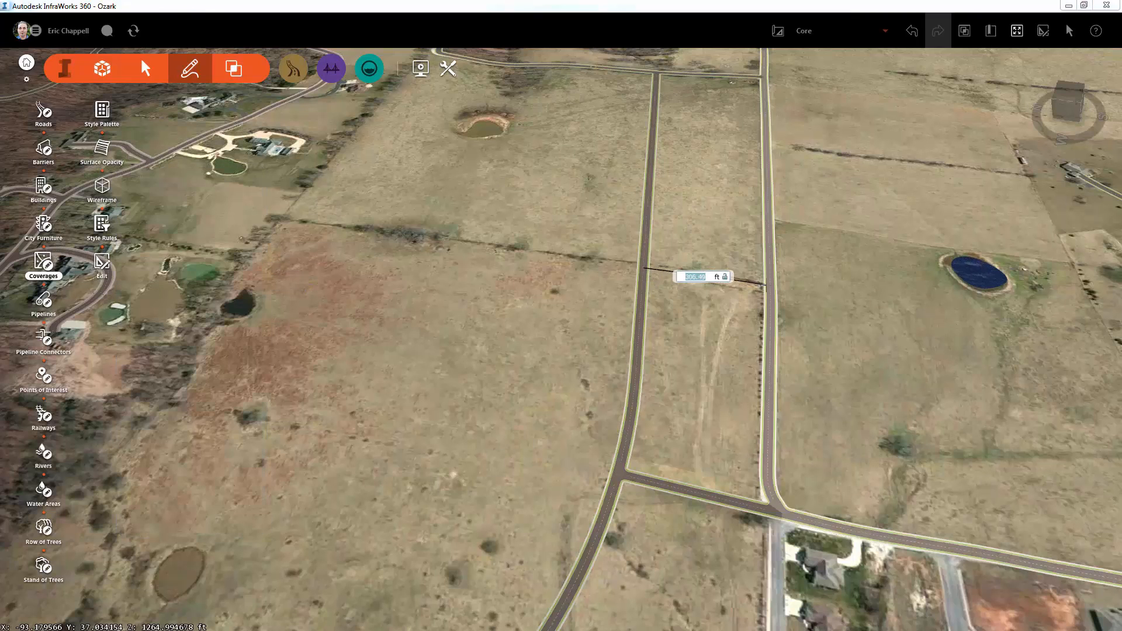
pyautogui.click(769, 285)
pyautogui.click(770, 504)
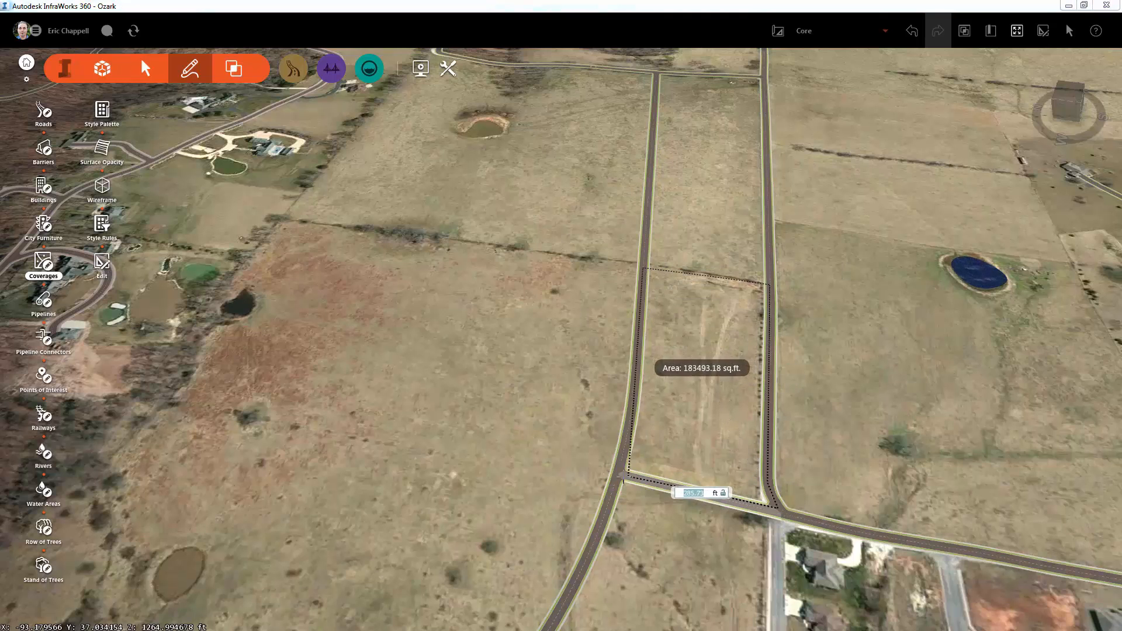
pyautogui.click(619, 474)
pyautogui.doubleClick(632, 419)
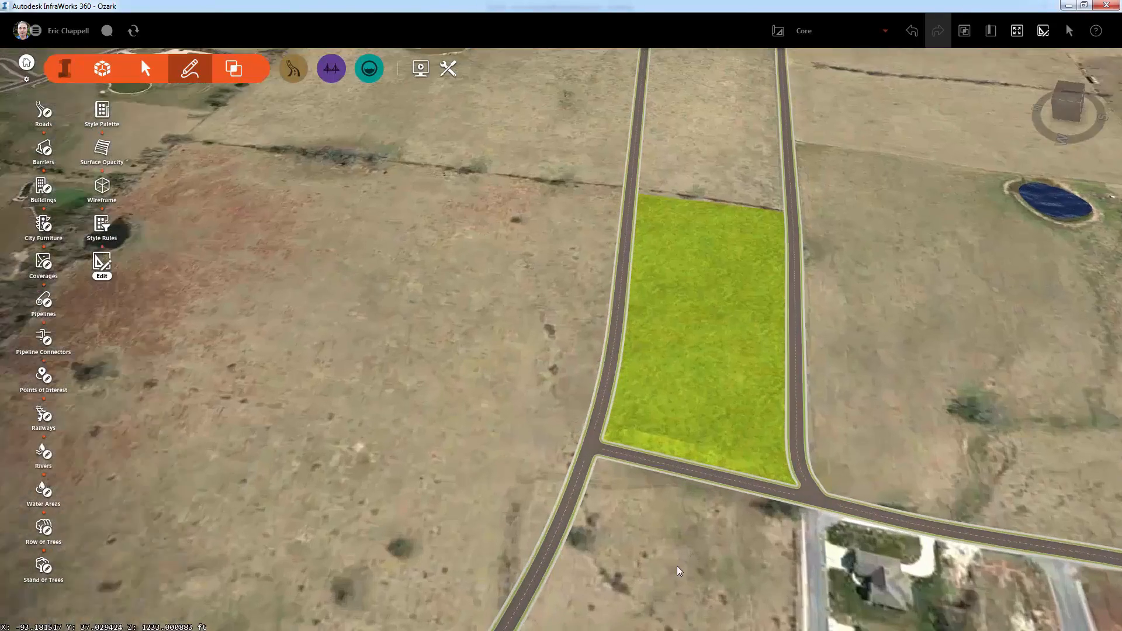
# Step: Examine the lawn coverage's grass texture up close and its fit between the surrounding roads
pyautogui.moveTo(676, 566); pyautogui.dragTo(642, 488)
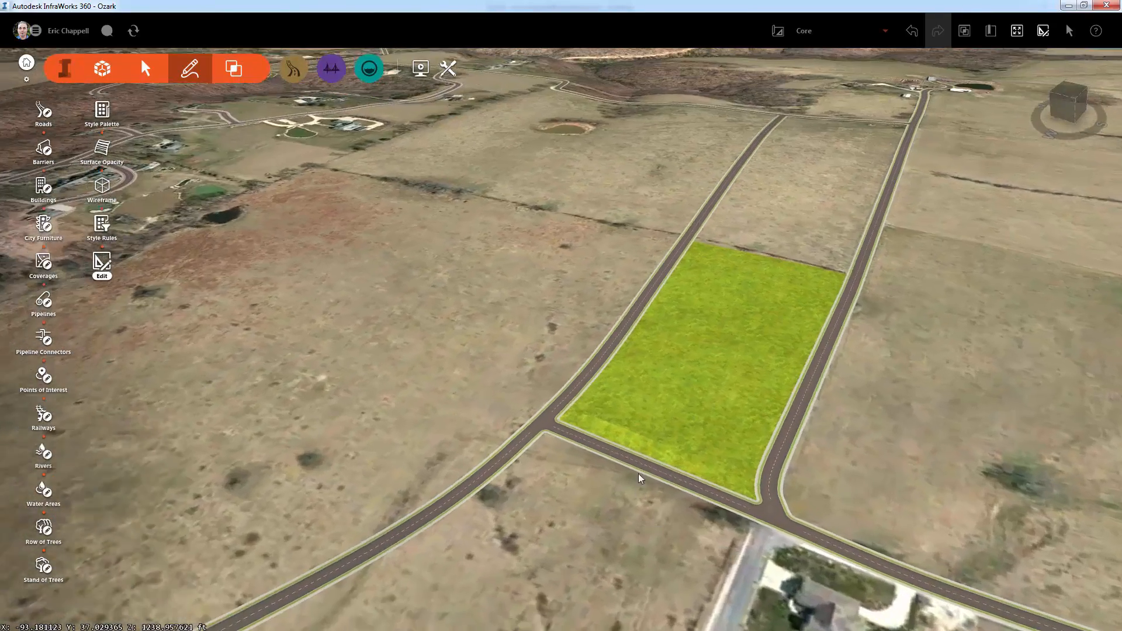
pyautogui.scroll(5, 637, 471)
pyautogui.scroll(2, 644, 501)
pyautogui.scroll(3, 644, 502)
pyautogui.moveTo(642, 500); pyautogui.dragTo(791, 496)
pyautogui.scroll(5, 474, 478)
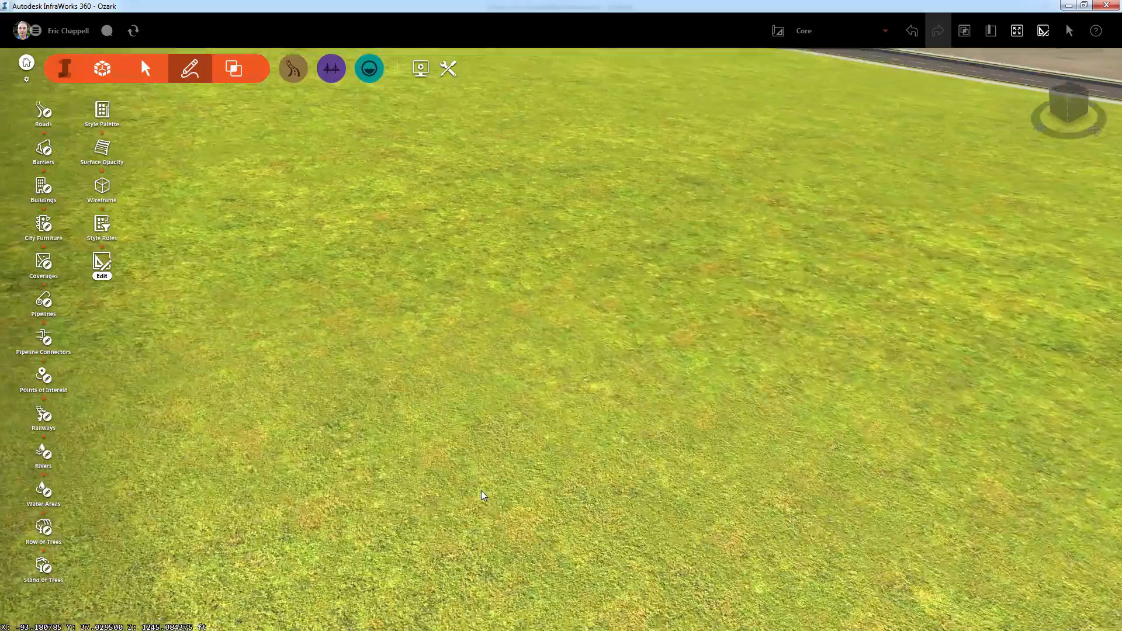
pyautogui.scroll(-3, 484, 491)
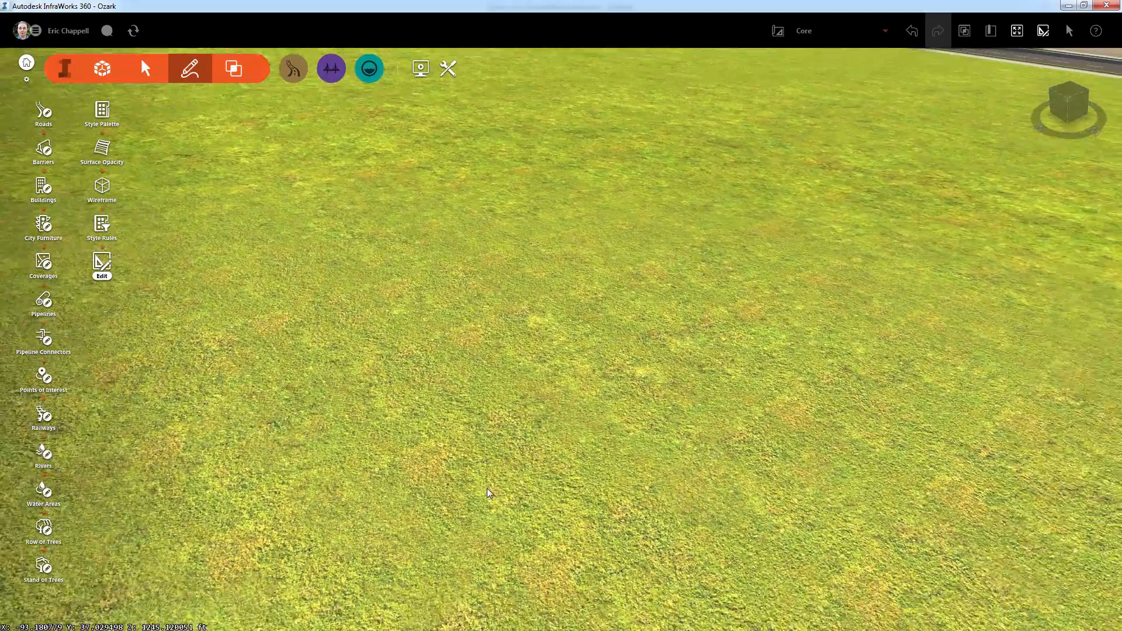
pyautogui.scroll(-5, 491, 494)
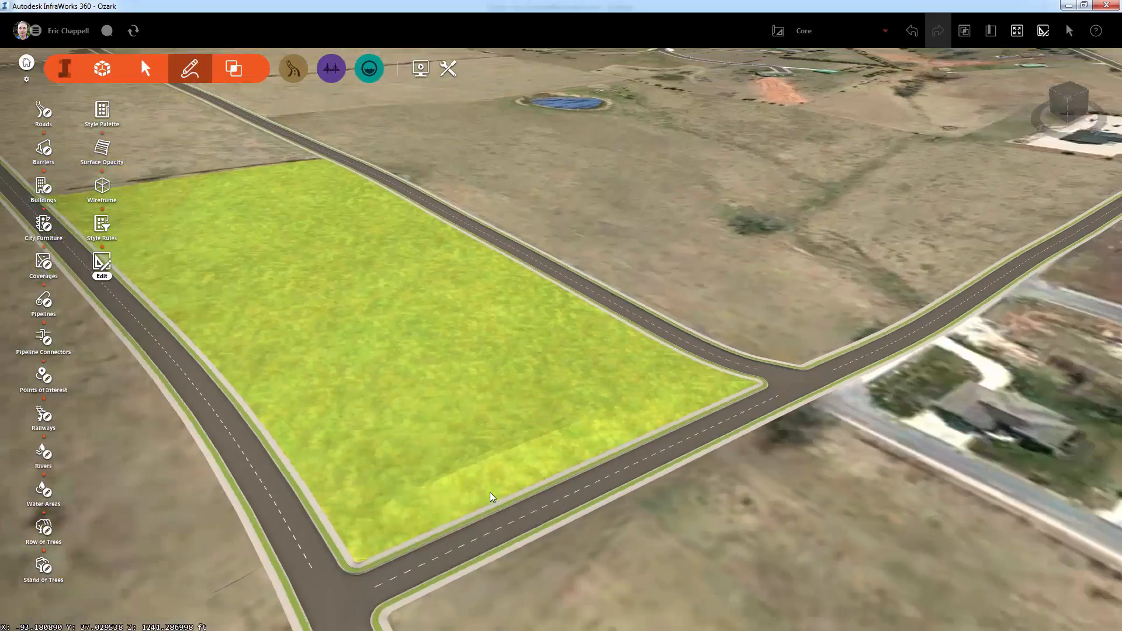
pyautogui.scroll(-4, 492, 497)
pyautogui.moveTo(510, 506); pyautogui.dragTo(552, 522)
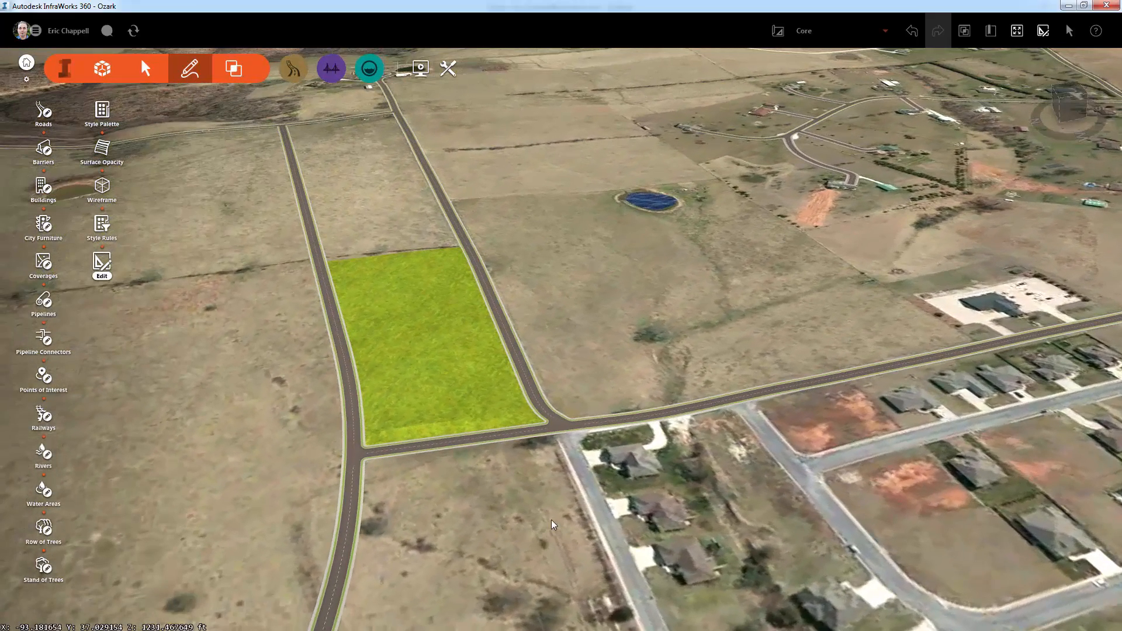
pyautogui.moveTo(558, 519); pyautogui.dragTo(458, 525)
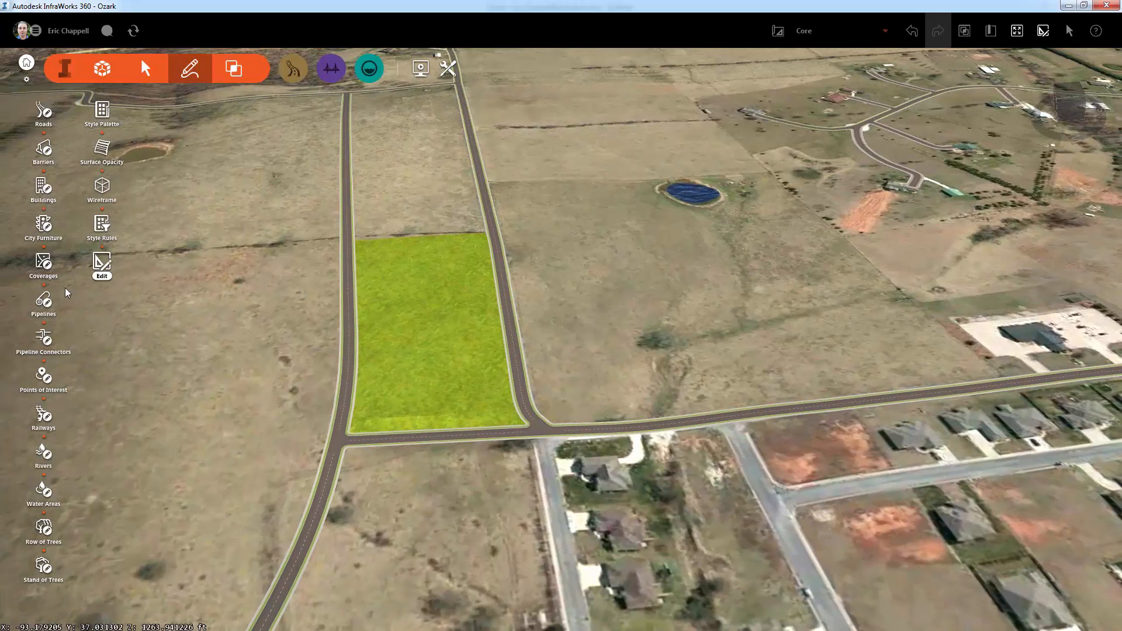
# Step: Draw a four-sided Parking Lot with Curb coverage of about 79,000 sq ft over the lawn's half farthest from the connector street
pyautogui.click(44, 265)
pyautogui.click(233, 304)
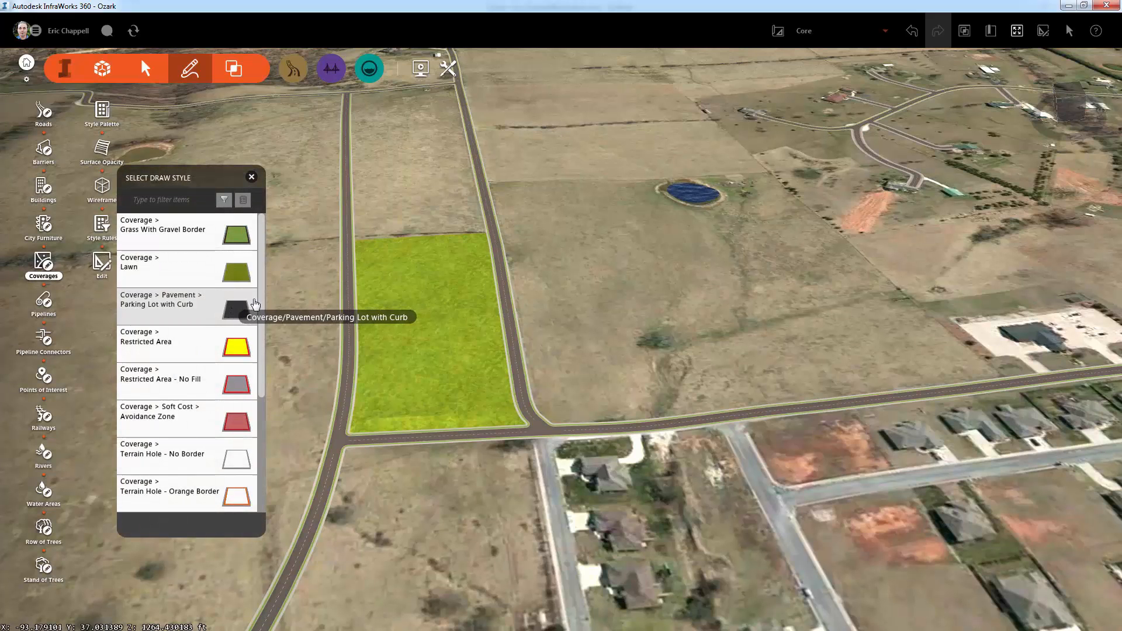
pyautogui.click(369, 255)
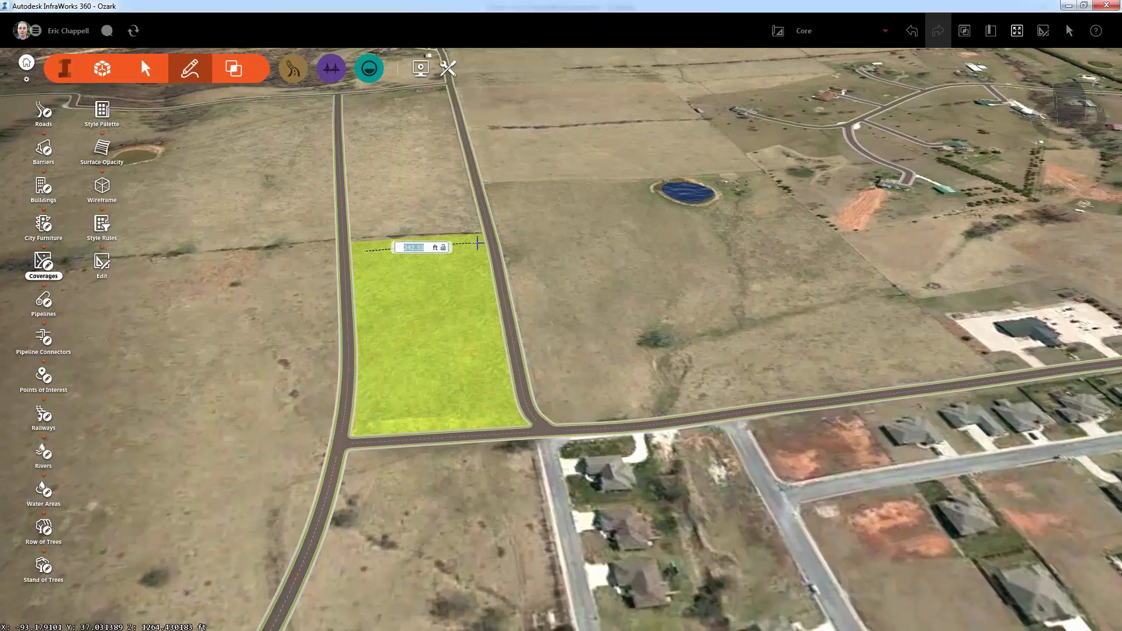
pyautogui.click(482, 241)
pyautogui.click(490, 337)
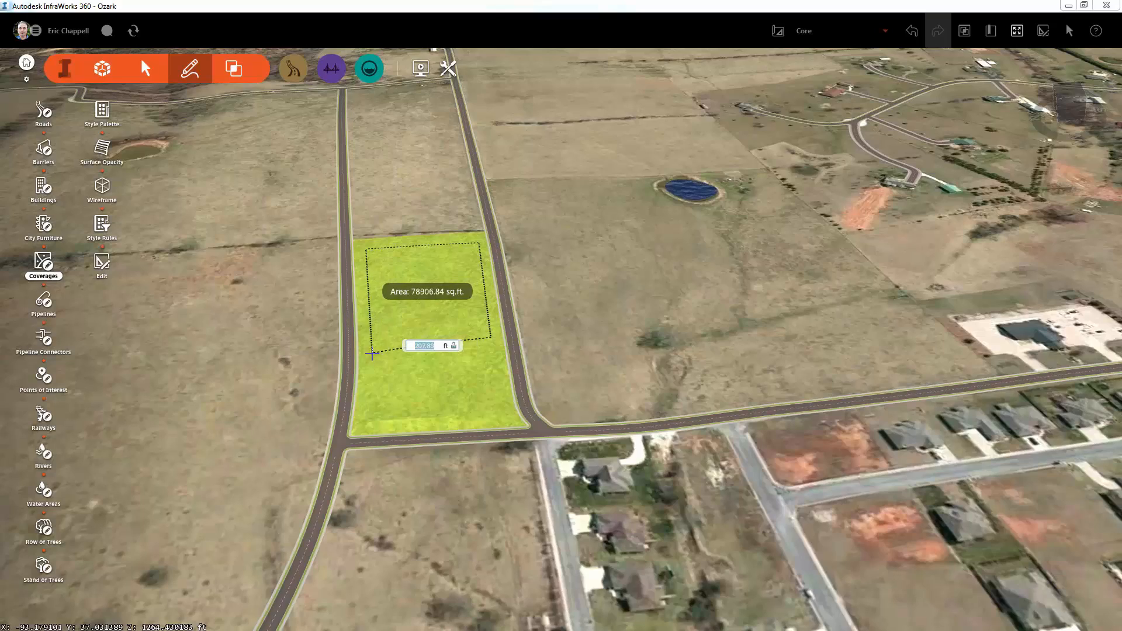
pyautogui.doubleClick(370, 345)
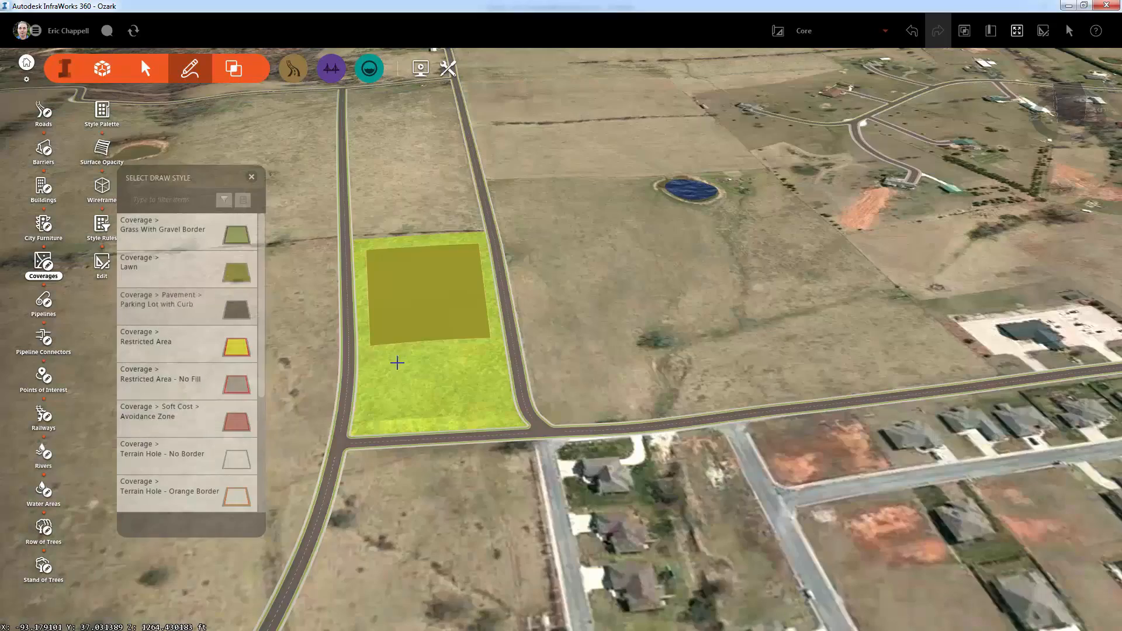
# Step: Level the Parking Lot with Curb coverage and raise it to an elevation of about 1,260.55 ft
pyautogui.press('Escape')
pyautogui.moveTo(408, 365); pyautogui.dragTo(447, 346)
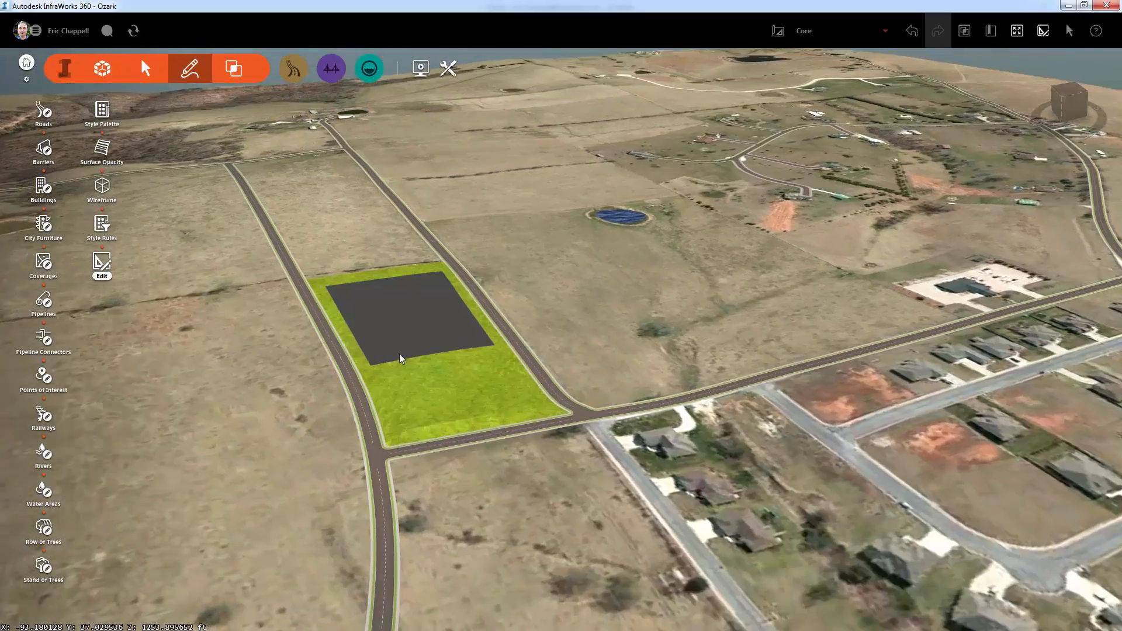
pyautogui.scroll(3, 402, 360)
pyautogui.moveTo(419, 409); pyautogui.dragTo(403, 325)
pyautogui.click(402, 304)
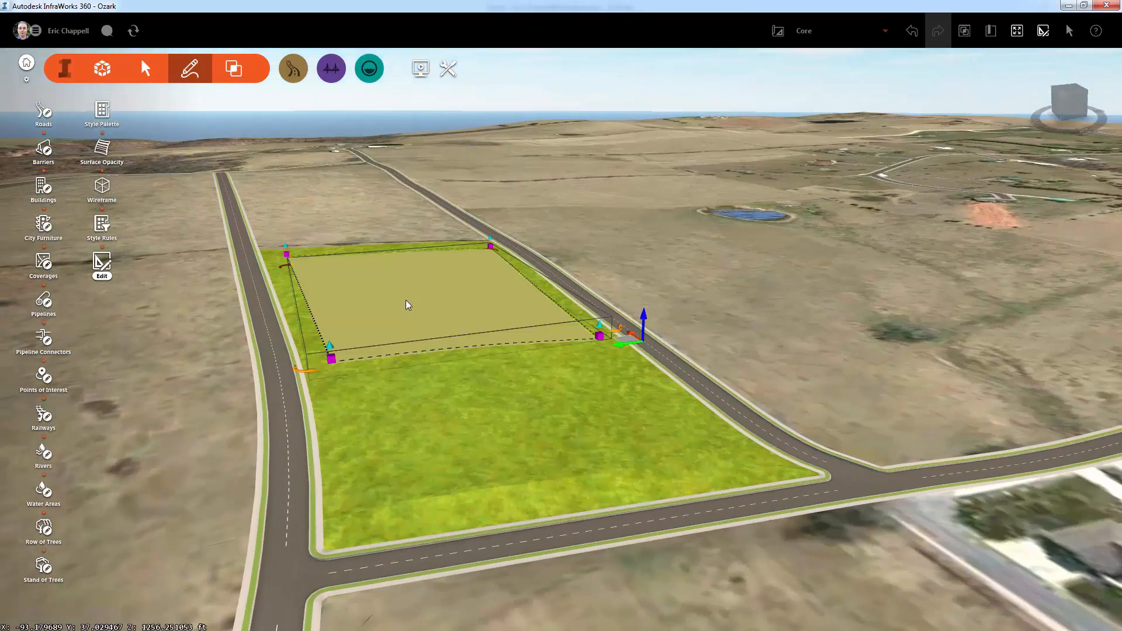
pyautogui.rightClick(407, 304)
pyautogui.click(437, 319)
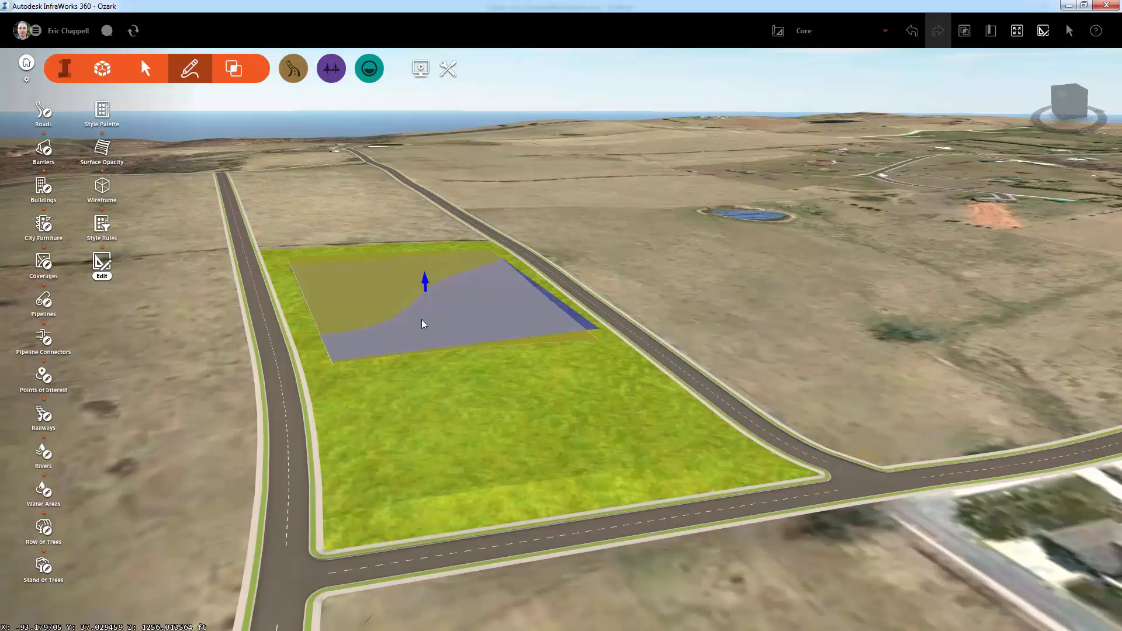
pyautogui.click(426, 276)
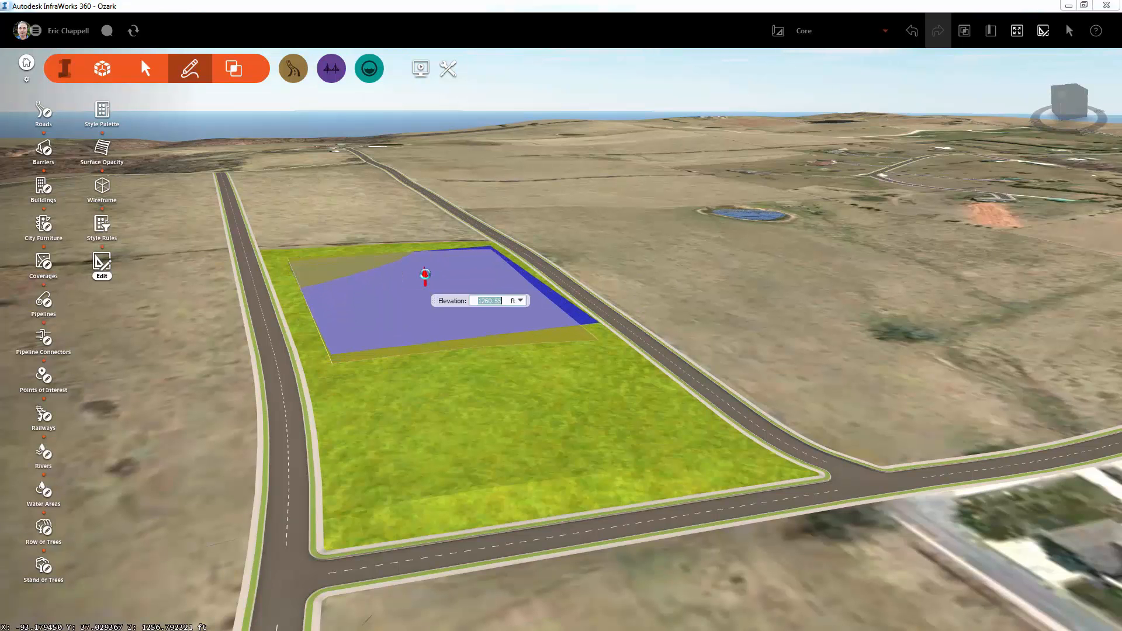
pyautogui.press('Return')
# Step: Set the parking lot coverage's Smooth Radius to 25 ft to blend the surrounding terrain into it
pyautogui.rightClick(475, 306)
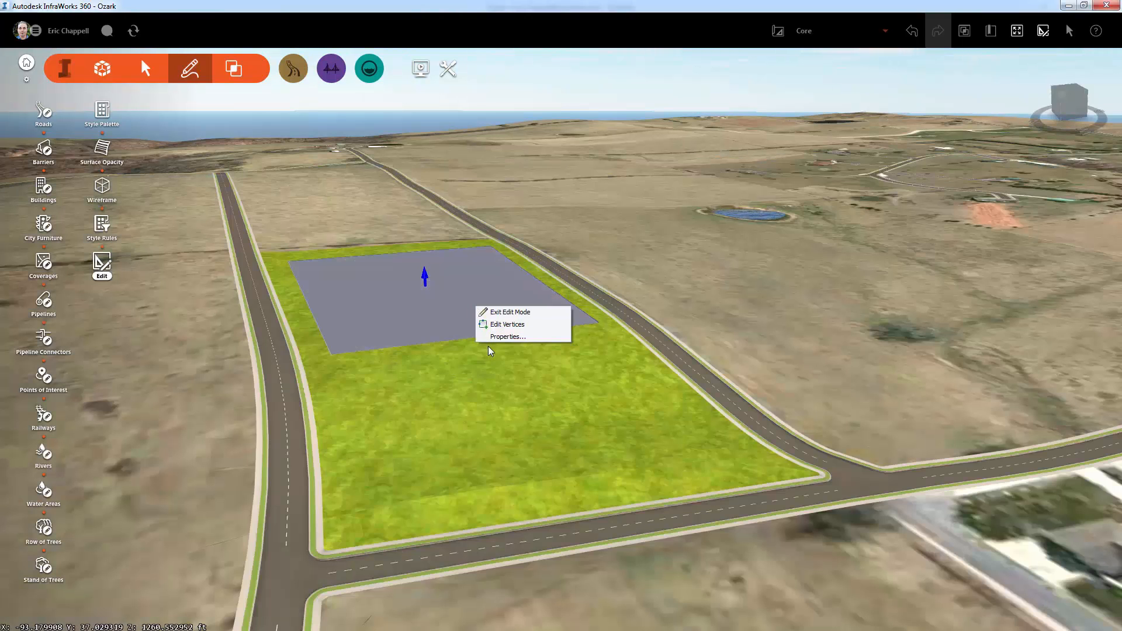
pyautogui.click(490, 337)
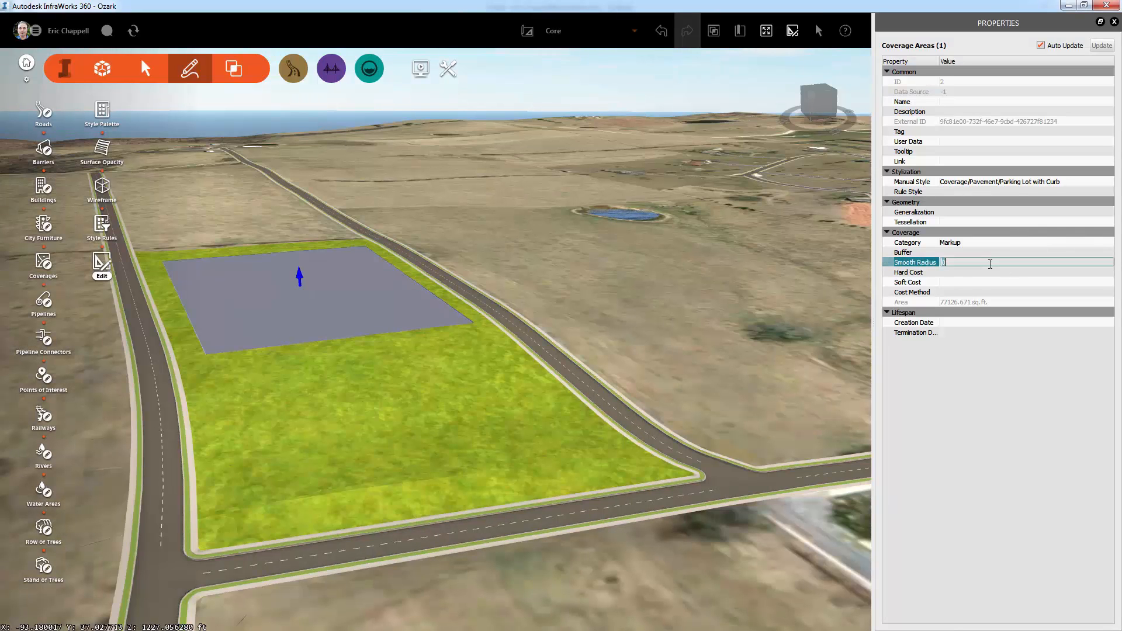
pyautogui.click(979, 261)
pyautogui.write('25')
pyautogui.press('Return')
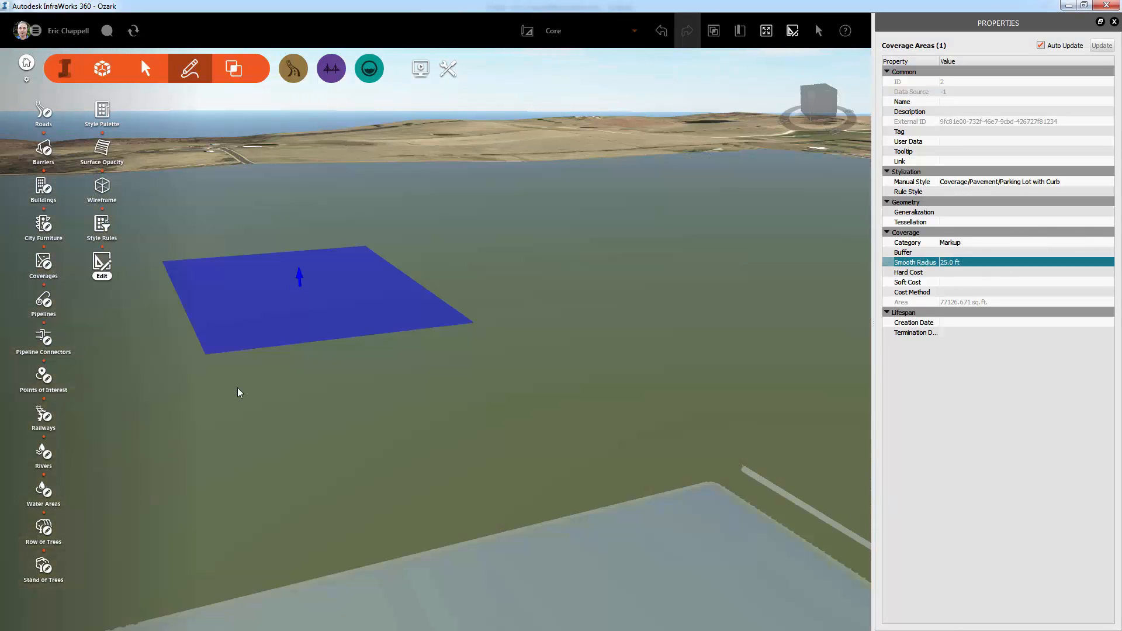
pyautogui.press('Escape')
pyautogui.moveTo(106, 464); pyautogui.dragTo(335, 393)
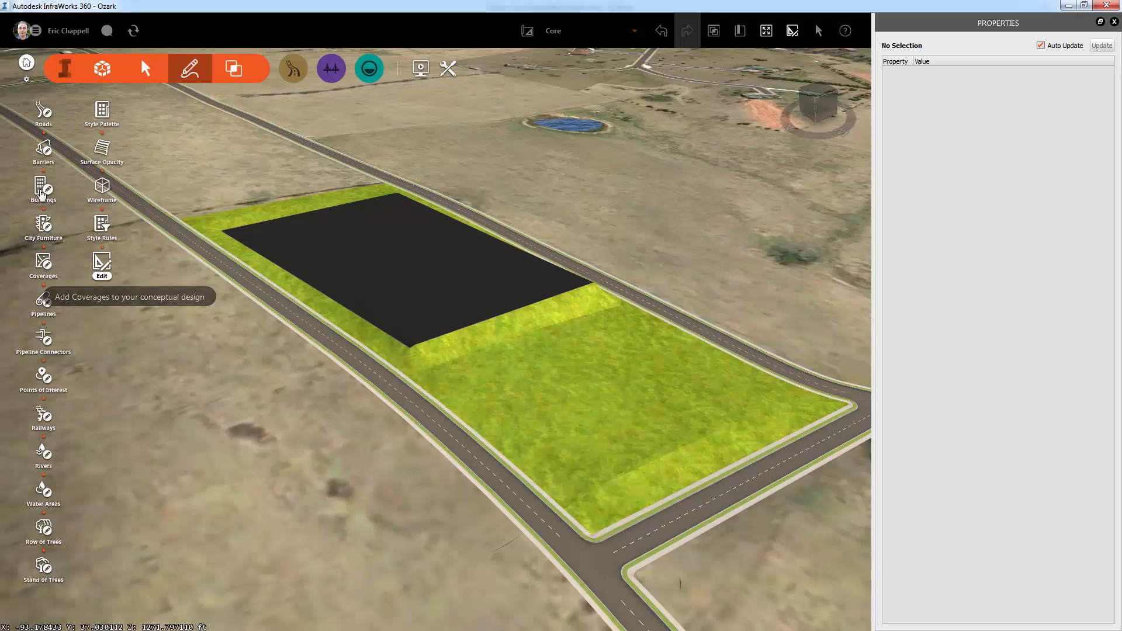
# Step: Draw a rectangular Brick > Alcibiades building of about 22,900 sq ft along one long side of the parking lot
pyautogui.click(43, 187)
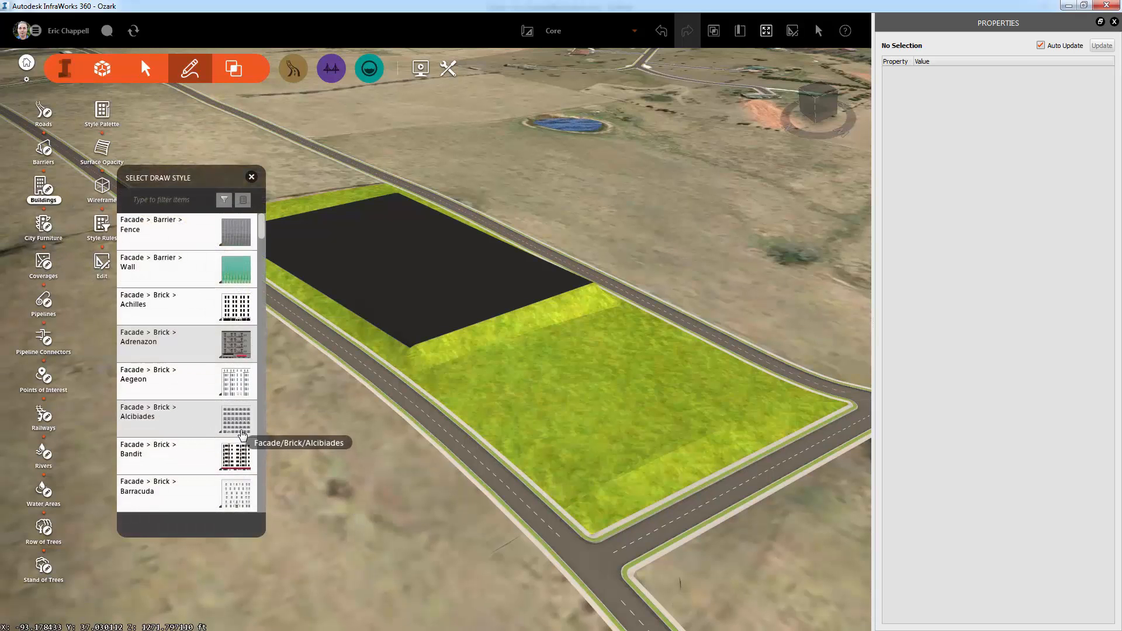
pyautogui.click(250, 438)
pyautogui.click(398, 202)
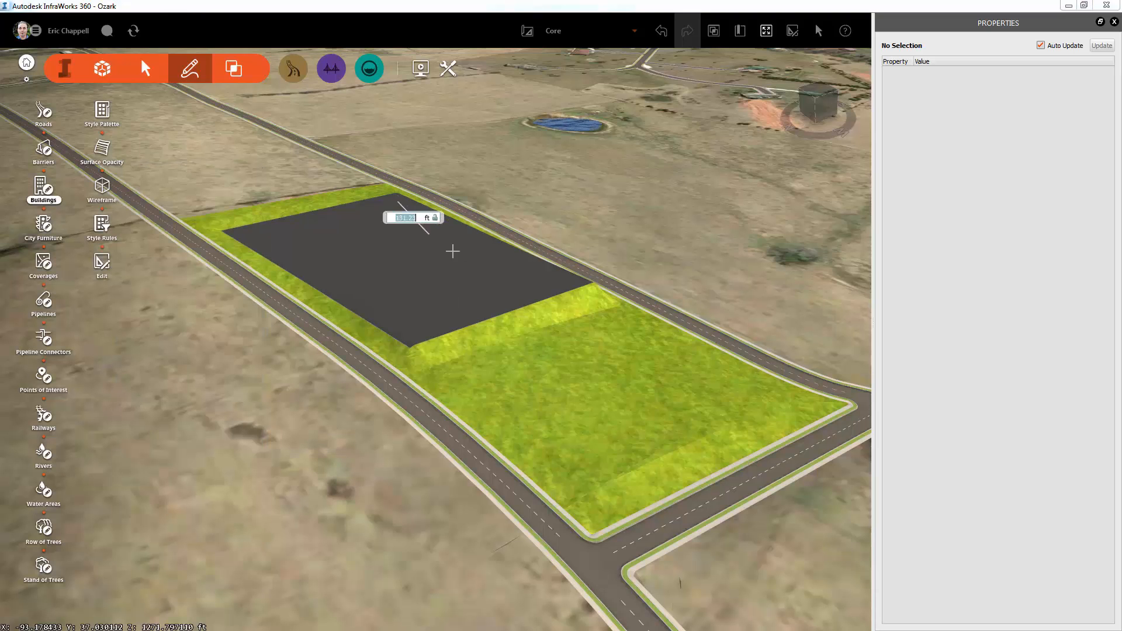
pyautogui.click(563, 280)
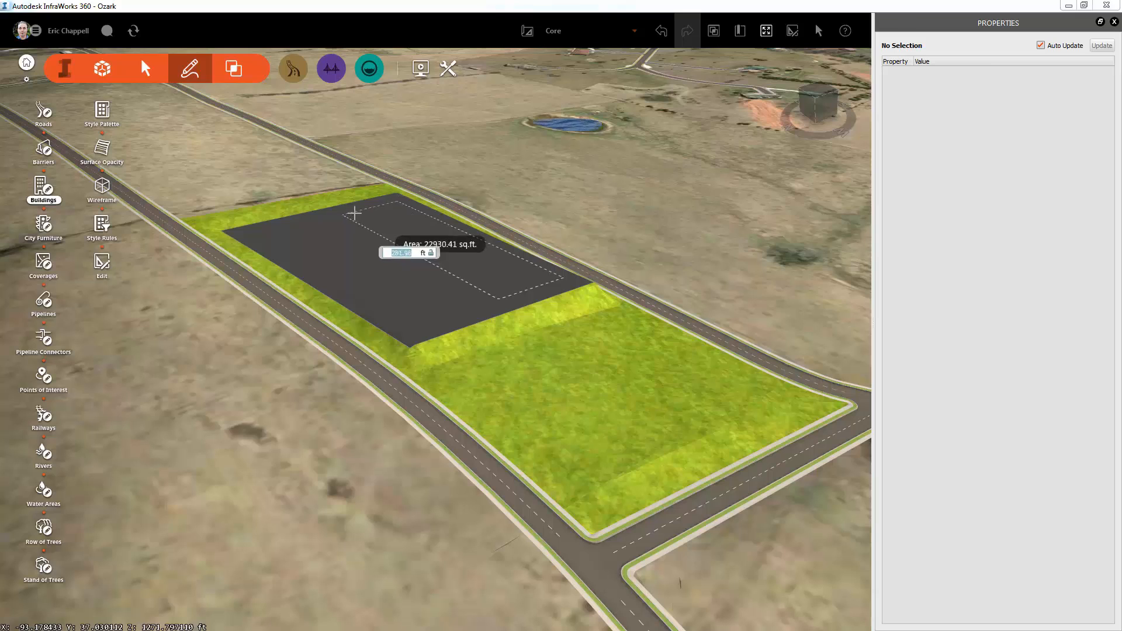
pyautogui.press('Escape')
pyautogui.press('Escape')
pyautogui.moveTo(416, 330); pyautogui.dragTo(406, 359)
pyautogui.moveTo(406, 359); pyautogui.dragTo(641, 317, button='middle')
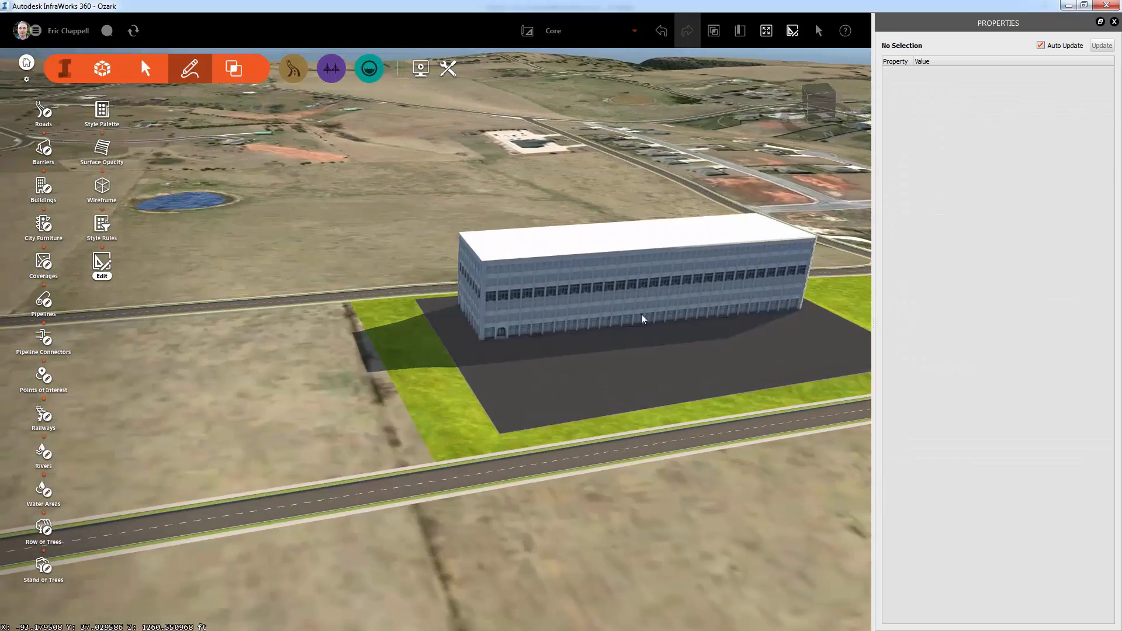
# Step: Lower the building's roof height to about 39 ft
pyautogui.click(626, 246)
pyautogui.click(638, 230)
pyautogui.moveTo(637, 229); pyautogui.dragTo(634, 263)
pyautogui.press('Escape')
# Step: Shorten the building by moving both roof corners at its end facing the open lawn inward
pyautogui.moveTo(571, 381); pyautogui.dragTo(570, 525)
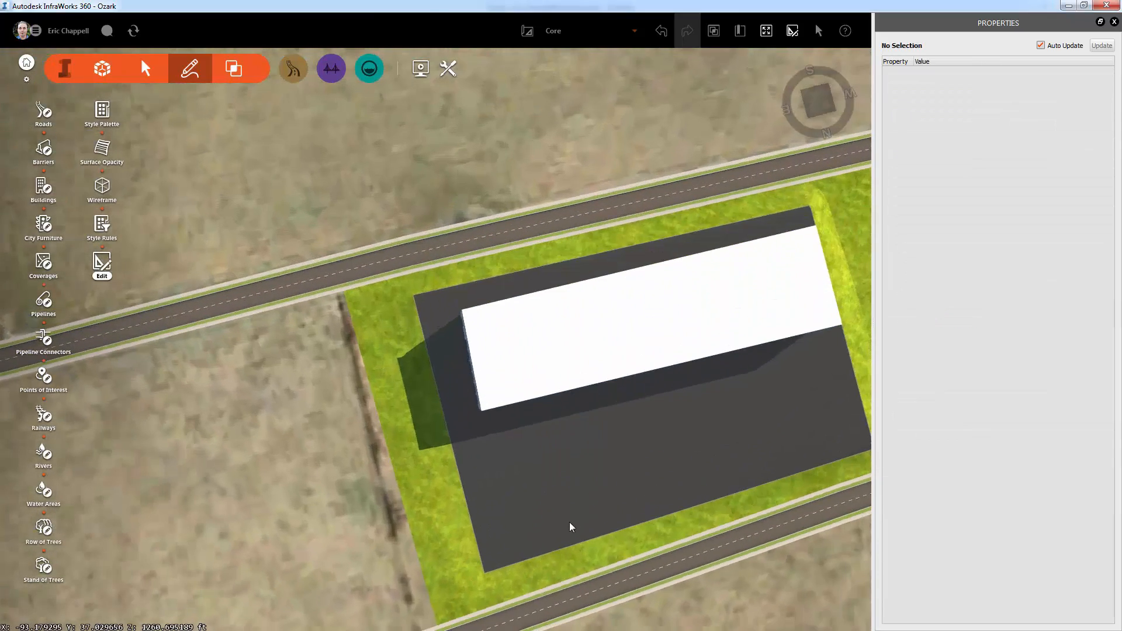
pyautogui.click(640, 354)
pyautogui.moveTo(603, 404); pyautogui.dragTo(302, 472, button='middle')
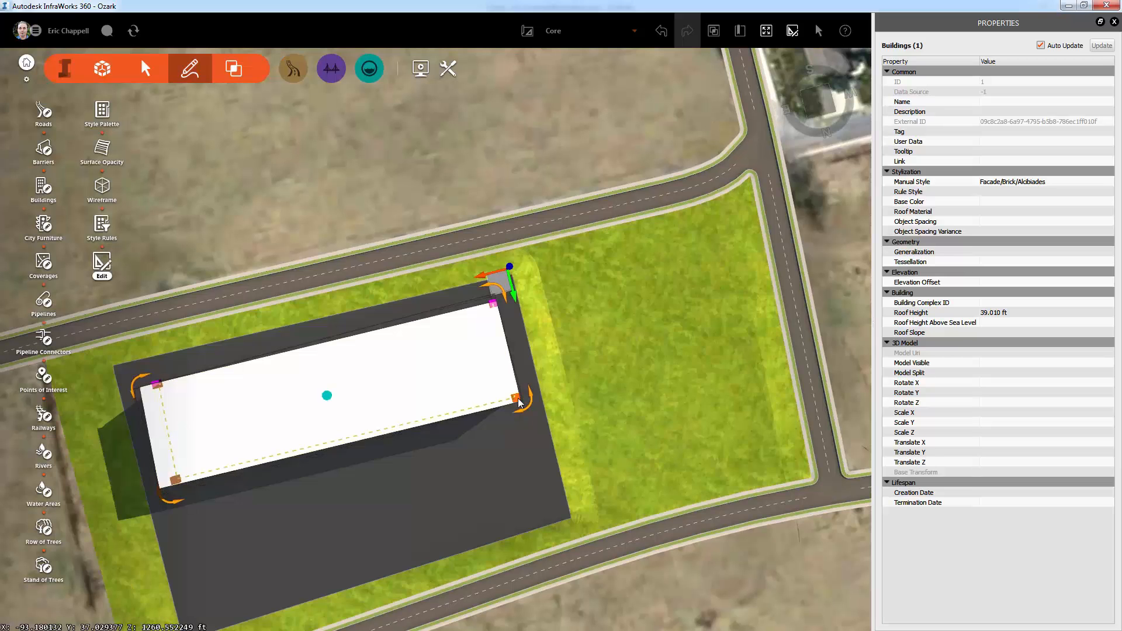
pyautogui.click(511, 399)
pyautogui.click(482, 406)
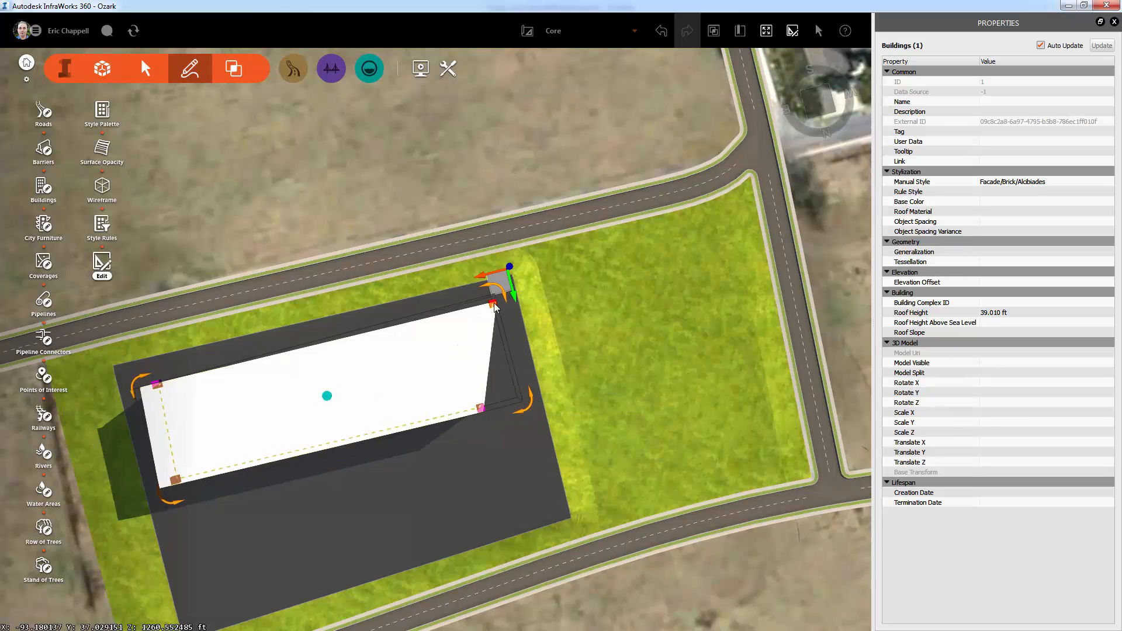
pyautogui.click(492, 304)
pyautogui.moveTo(447, 313); pyautogui.dragTo(456, 315)
pyautogui.press('Escape')
pyautogui.moveTo(526, 431); pyautogui.dragTo(385, 349)
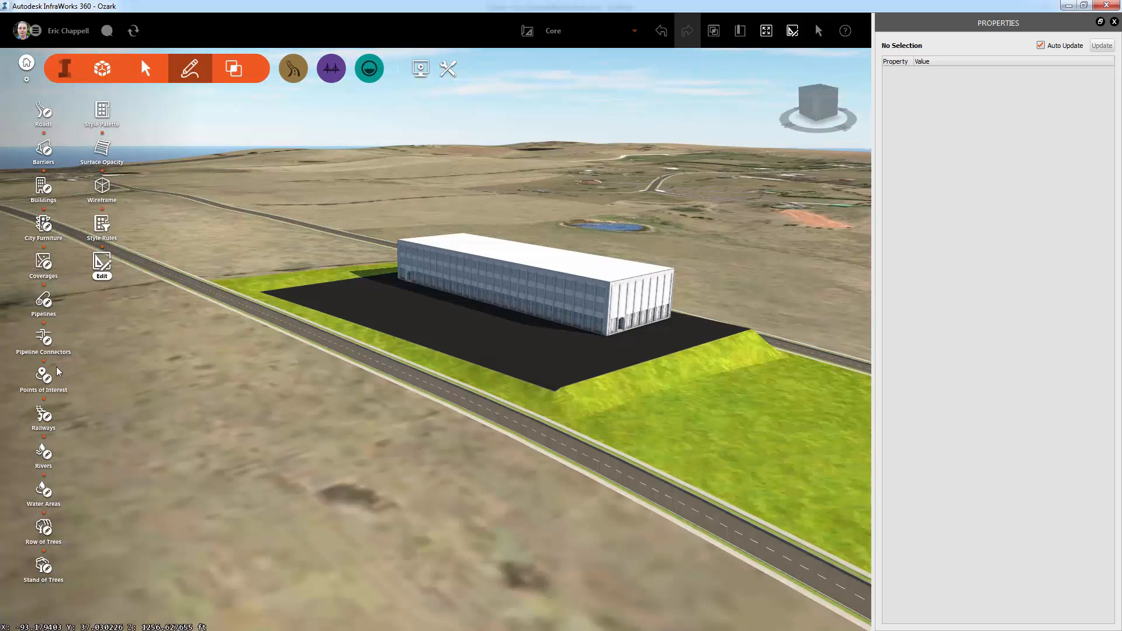
# Step: Place three Manhole - Round pipeline connectors in a row along the open part of the parking lot
pyautogui.click(42, 339)
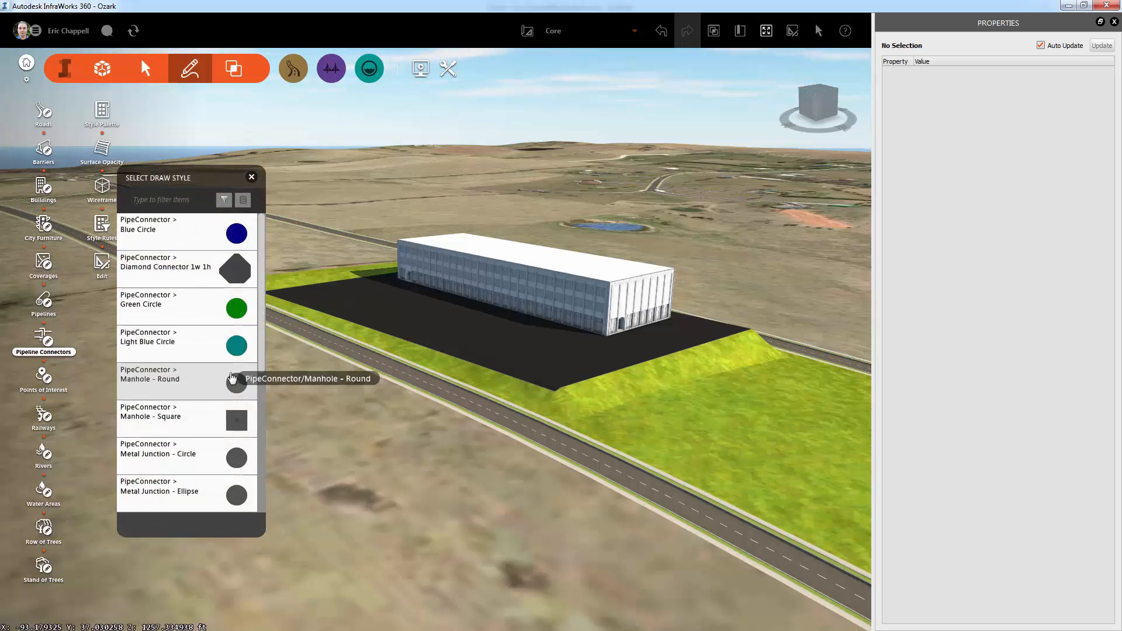
pyautogui.moveTo(448, 457); pyautogui.dragTo(518, 411)
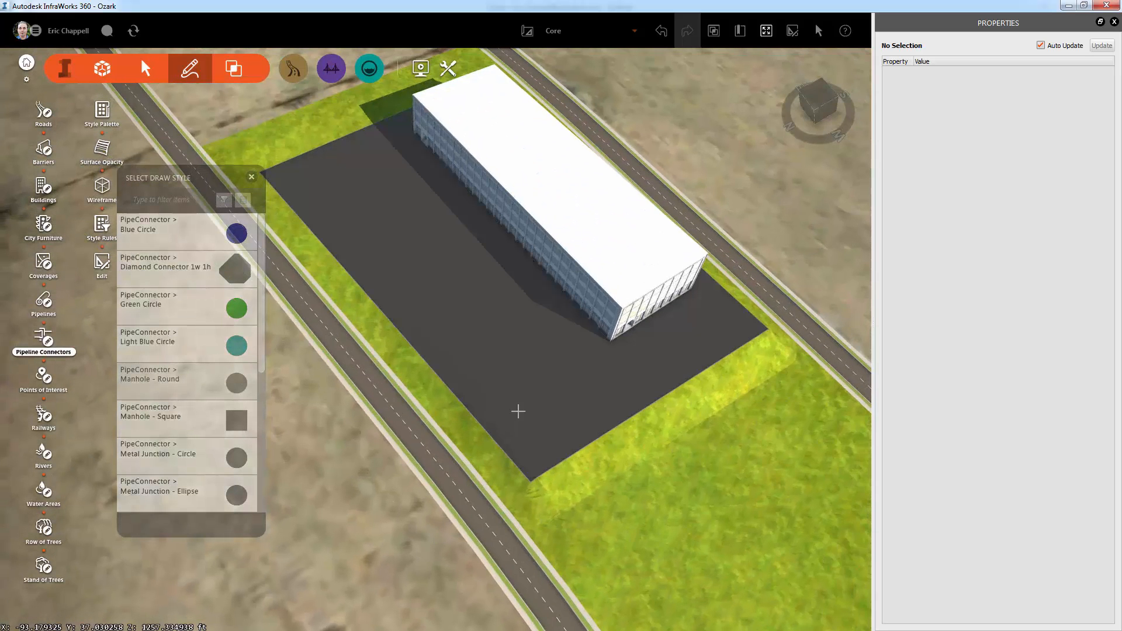
pyautogui.click(532, 384)
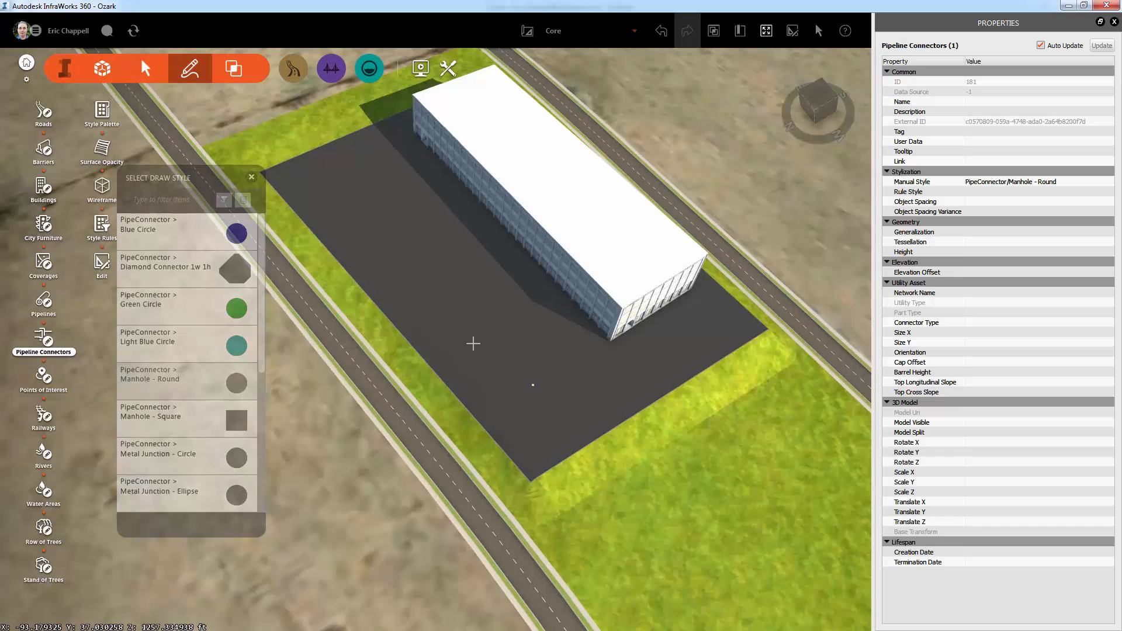
pyautogui.click(343, 187)
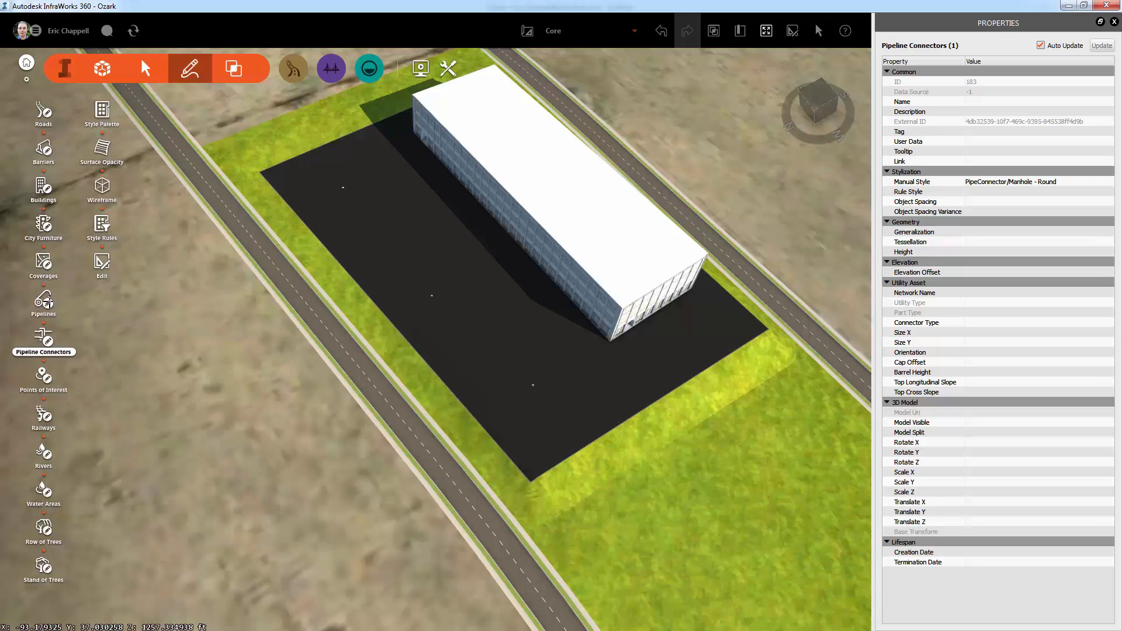
# Step: Draw a Concrete Pipe pipeline linking the three manholes in the parking lot
pyautogui.click(43, 301)
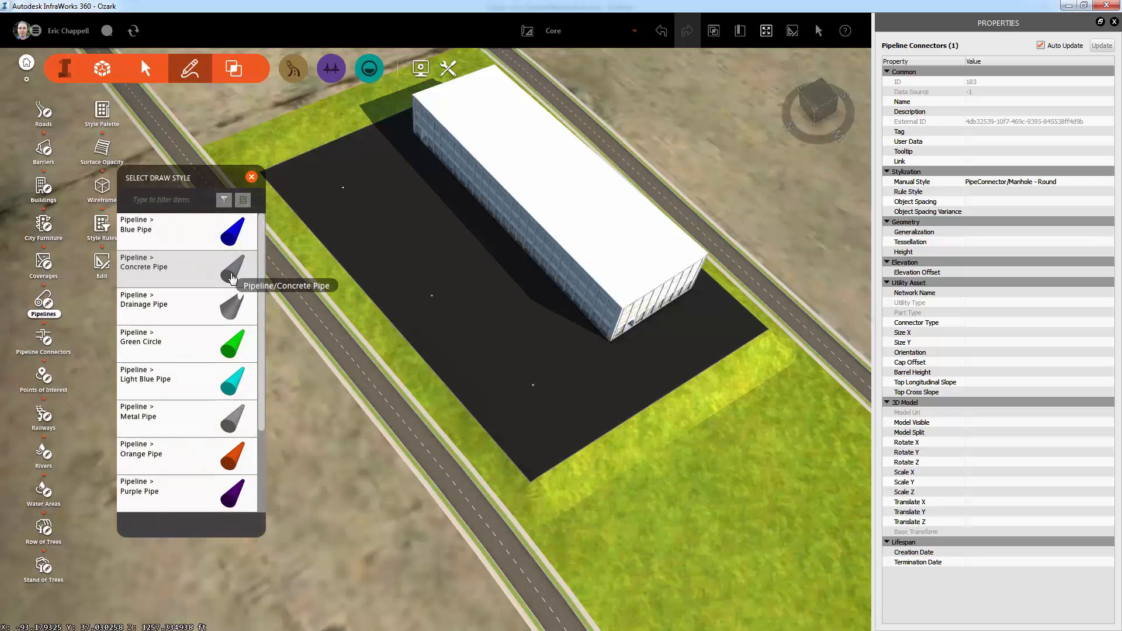
pyautogui.click(232, 275)
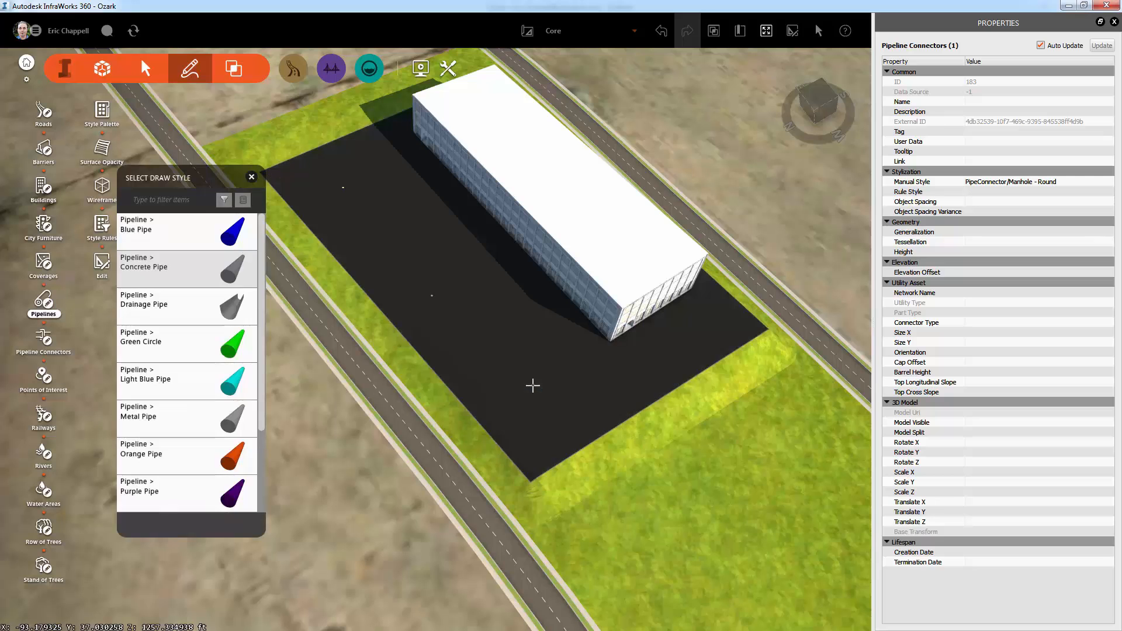
pyautogui.click(532, 386)
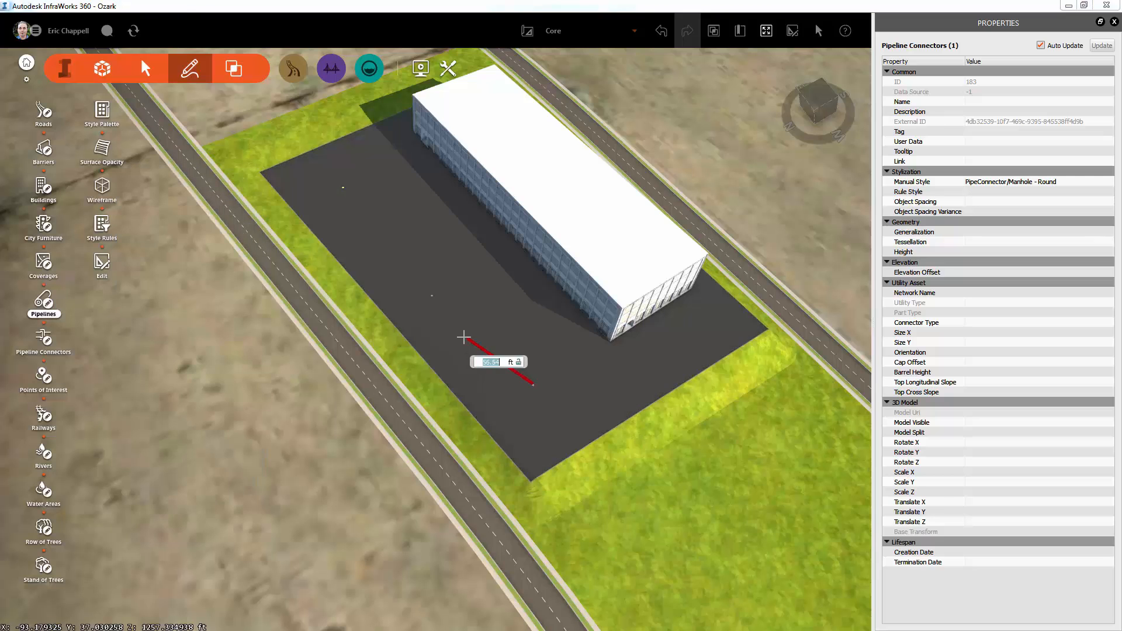
pyautogui.click(433, 299)
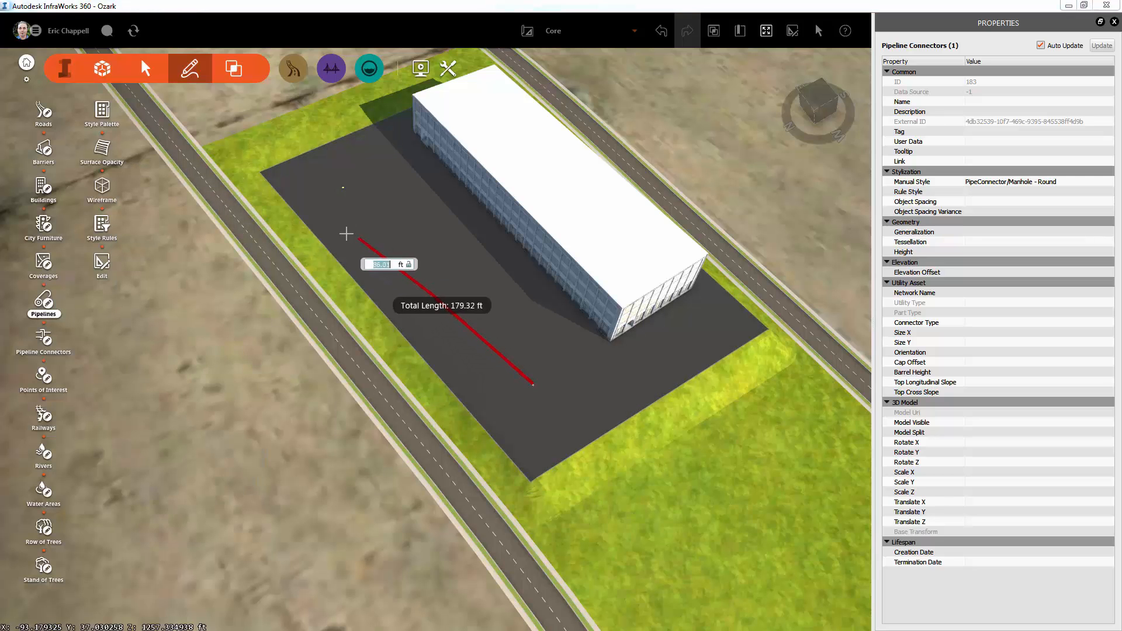
pyautogui.doubleClick(343, 189)
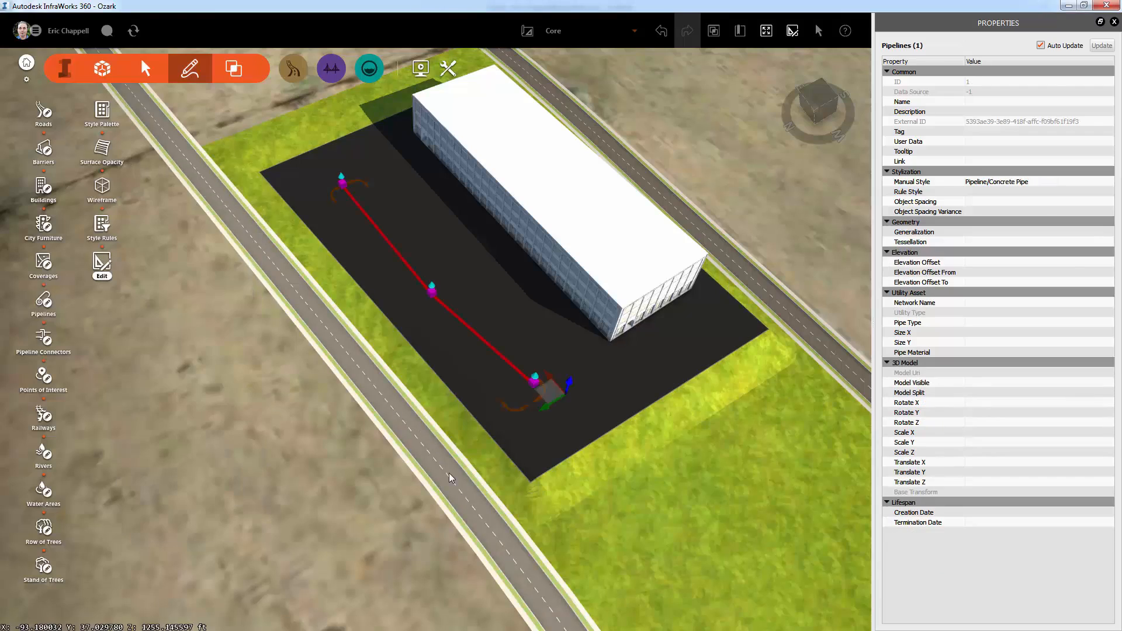
pyautogui.click(545, 542)
# Step: Place a Fire Hydrant - Red city furniture model at the building corner beside the arched entrance
pyautogui.keyDown('shift'); pyautogui.moveTo(544, 541); pyautogui.dragTo(362, 532, button='middle'); pyautogui.keyUp('shift')
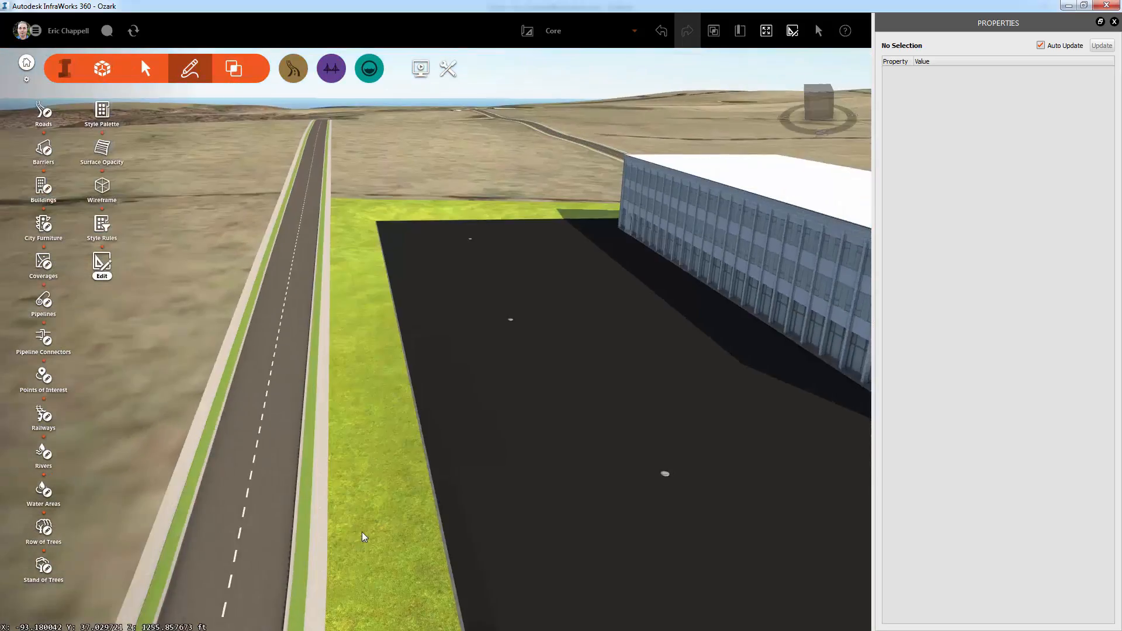
pyautogui.scroll(-10, 366, 524)
pyautogui.keyDown('shift'); pyautogui.moveTo(421, 566); pyautogui.dragTo(687, 564, button='middle'); pyautogui.keyUp('shift')
pyautogui.scroll(5, 388, 317)
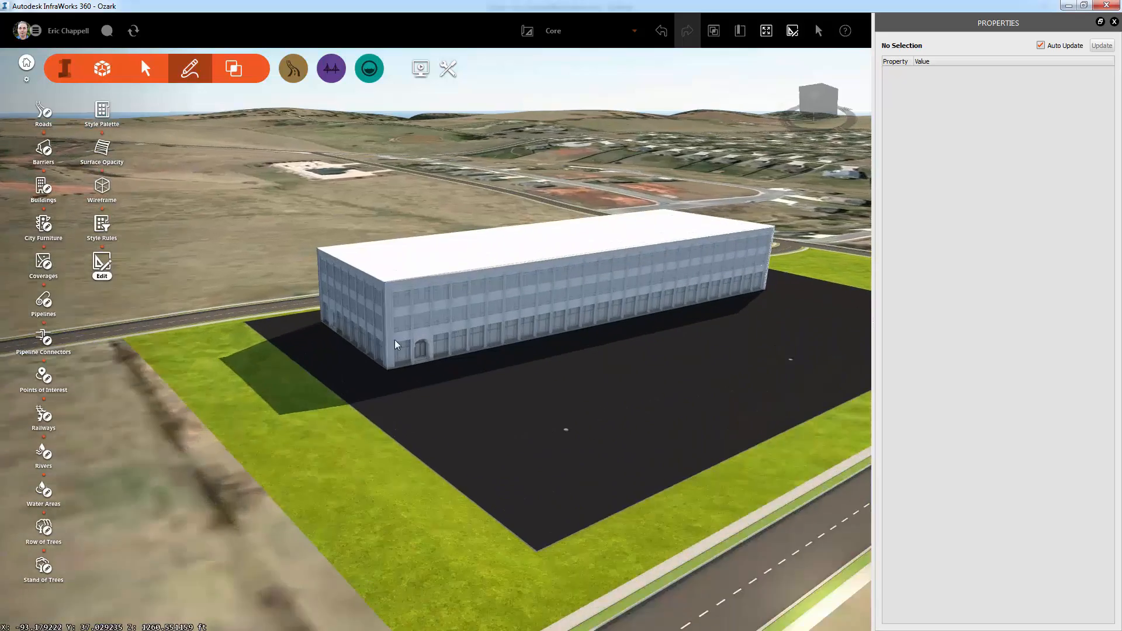
pyautogui.scroll(5, 395, 341)
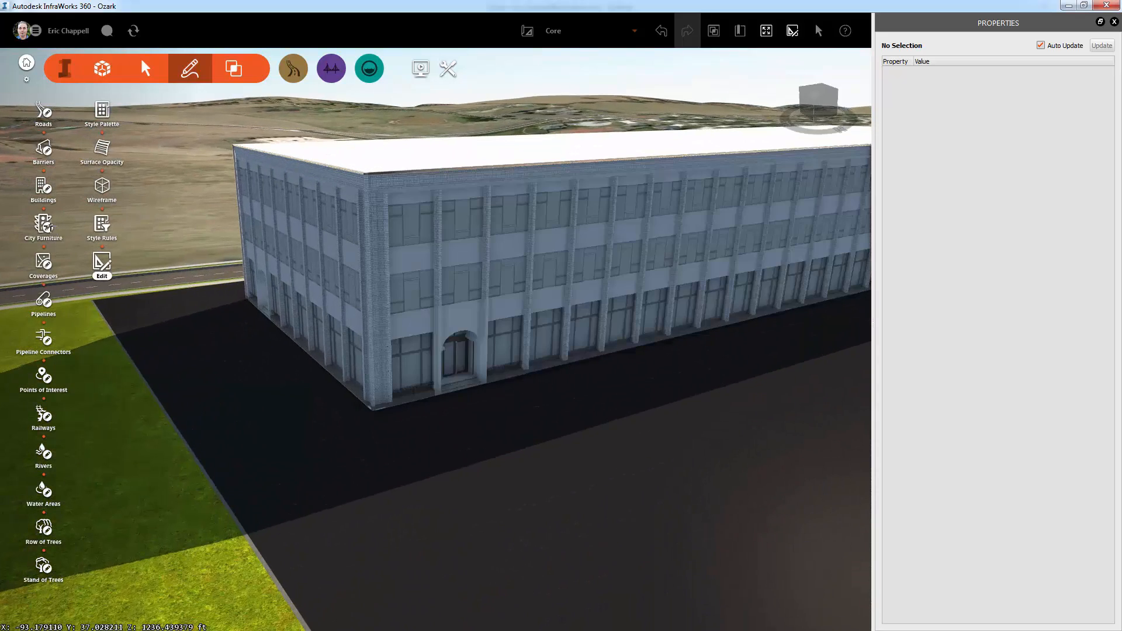
pyautogui.click(47, 225)
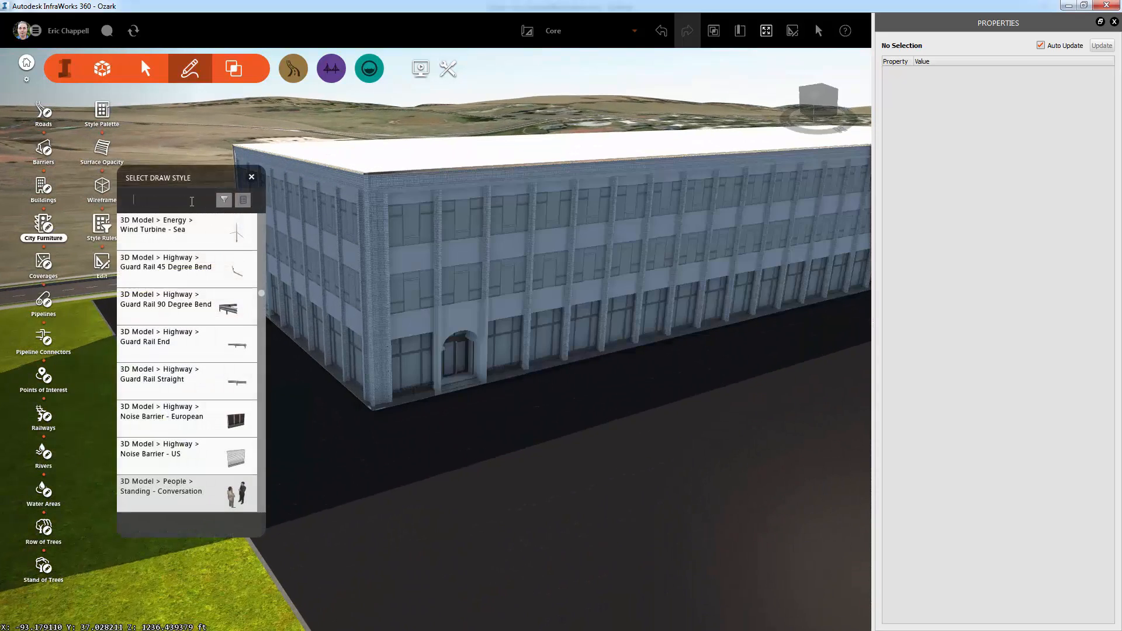
pyautogui.write('hyr')
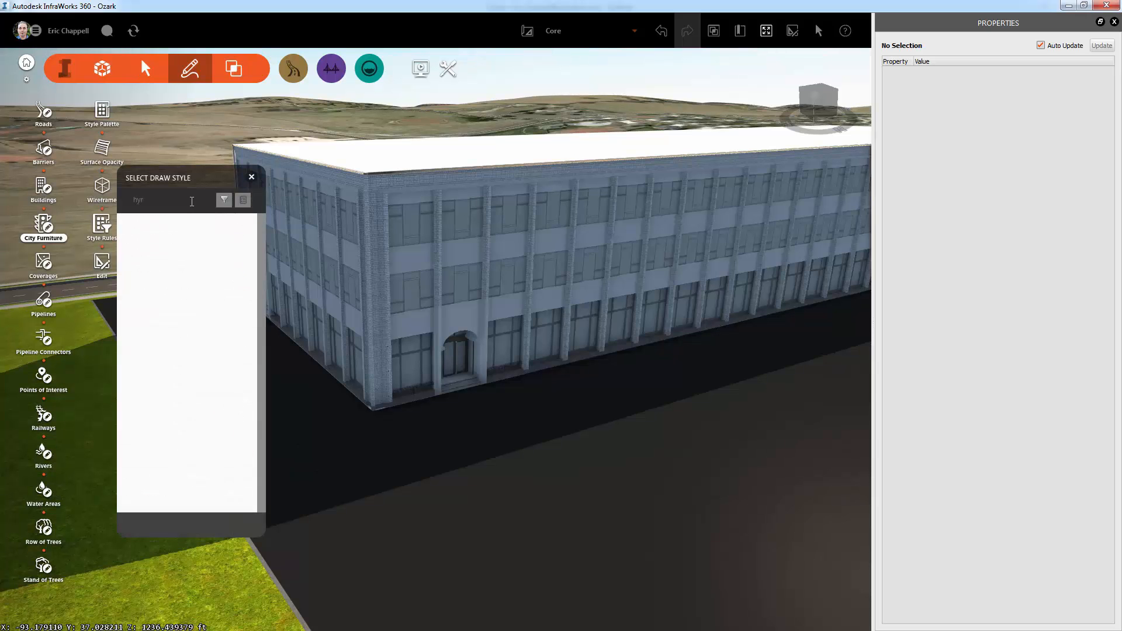
pyautogui.press('BackSpace')
pyautogui.write('d')
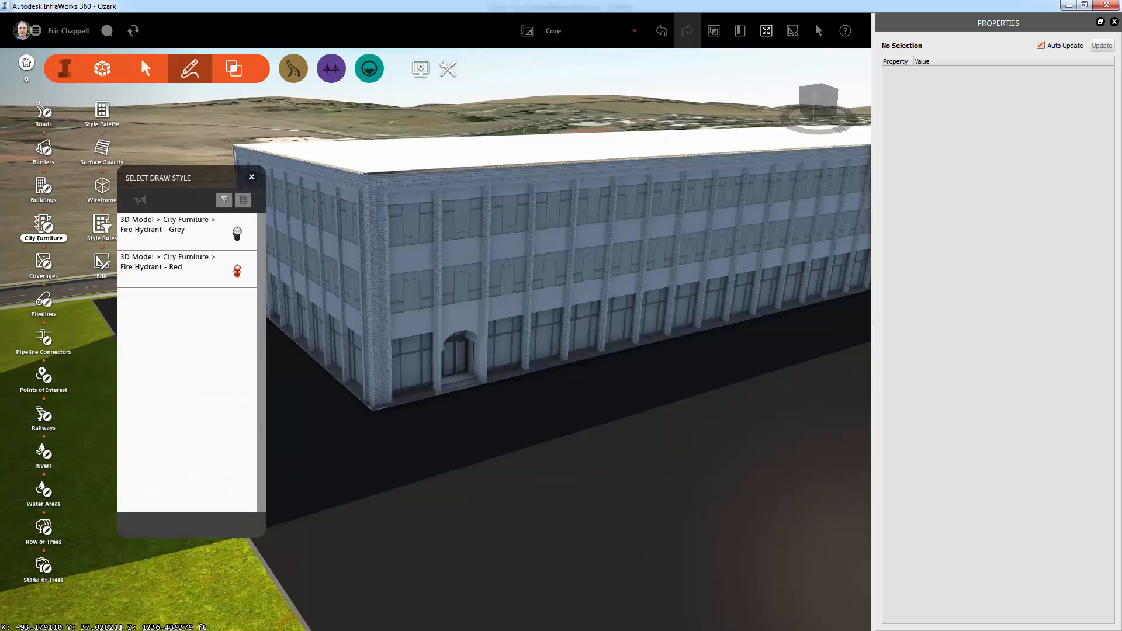
pyautogui.click(237, 271)
pyautogui.click(383, 411)
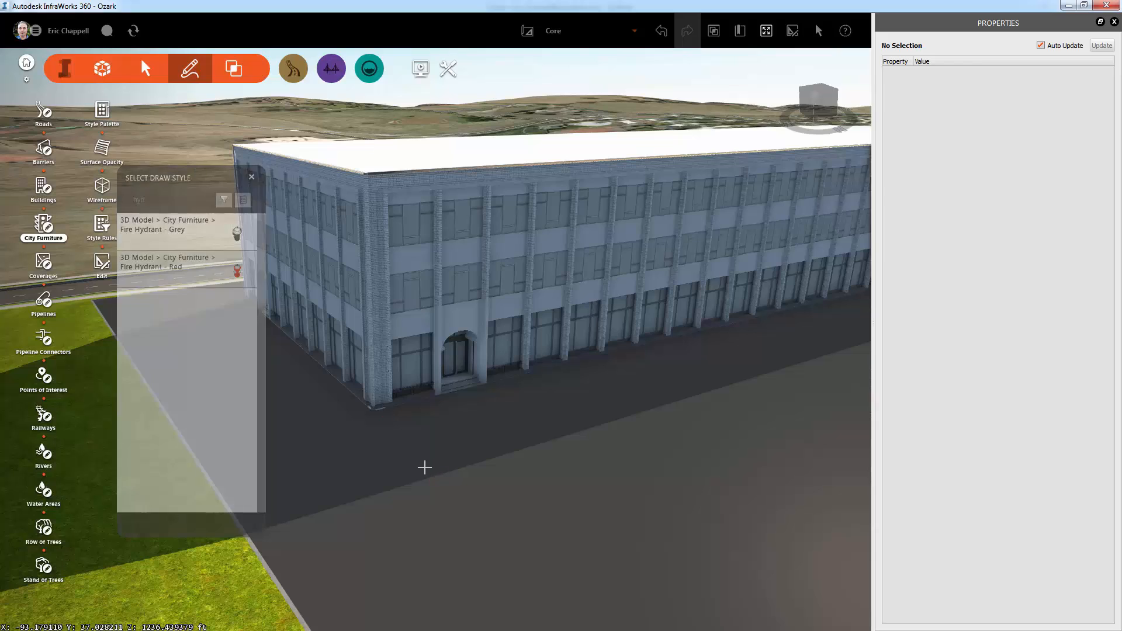
pyautogui.scroll(10, 394, 455)
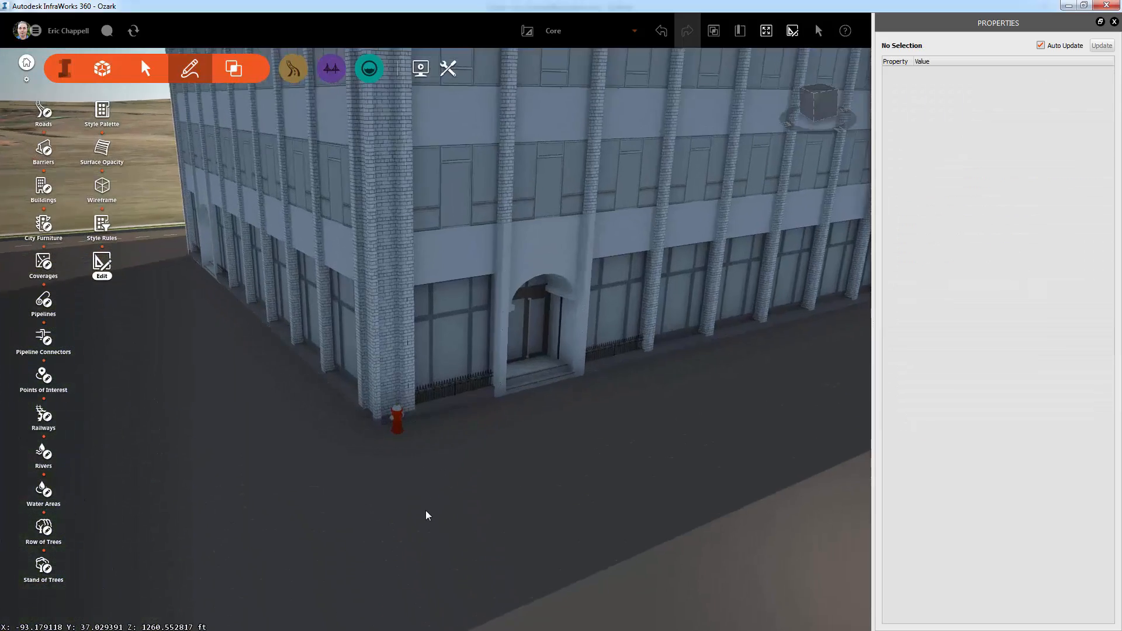
# Step: Place an Alpha Cabrio vehicle model on the pavement in front of the building, near the arched entrance
pyautogui.moveTo(566, 566); pyautogui.dragTo(82, 371, button='middle')
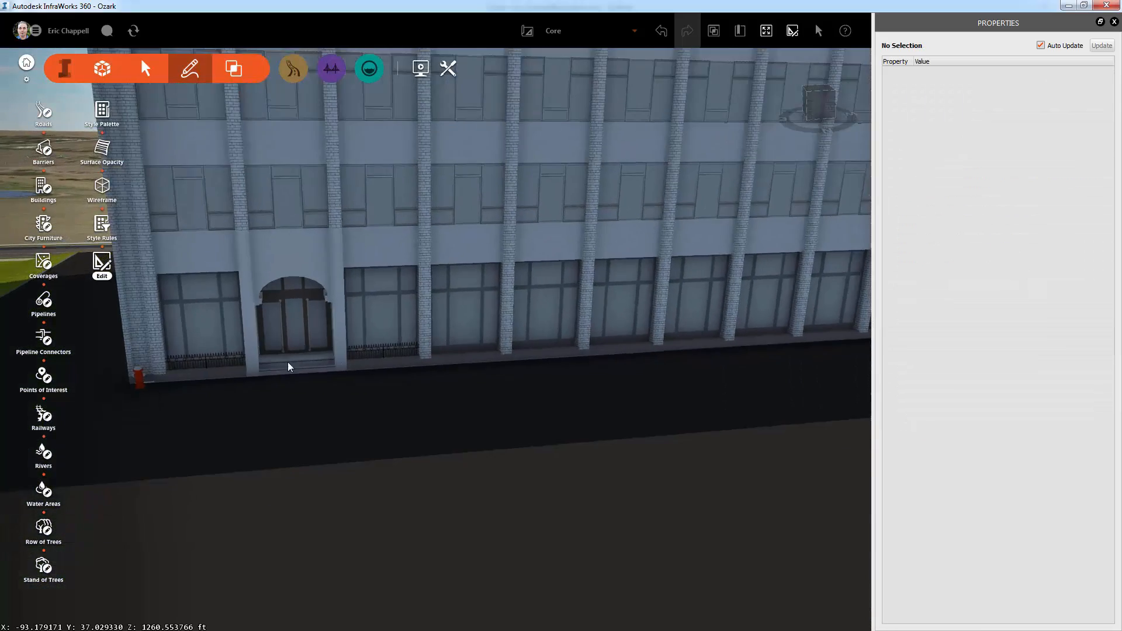
pyautogui.moveTo(288, 365); pyautogui.dragTo(465, 234, button='middle')
pyautogui.click(57, 223)
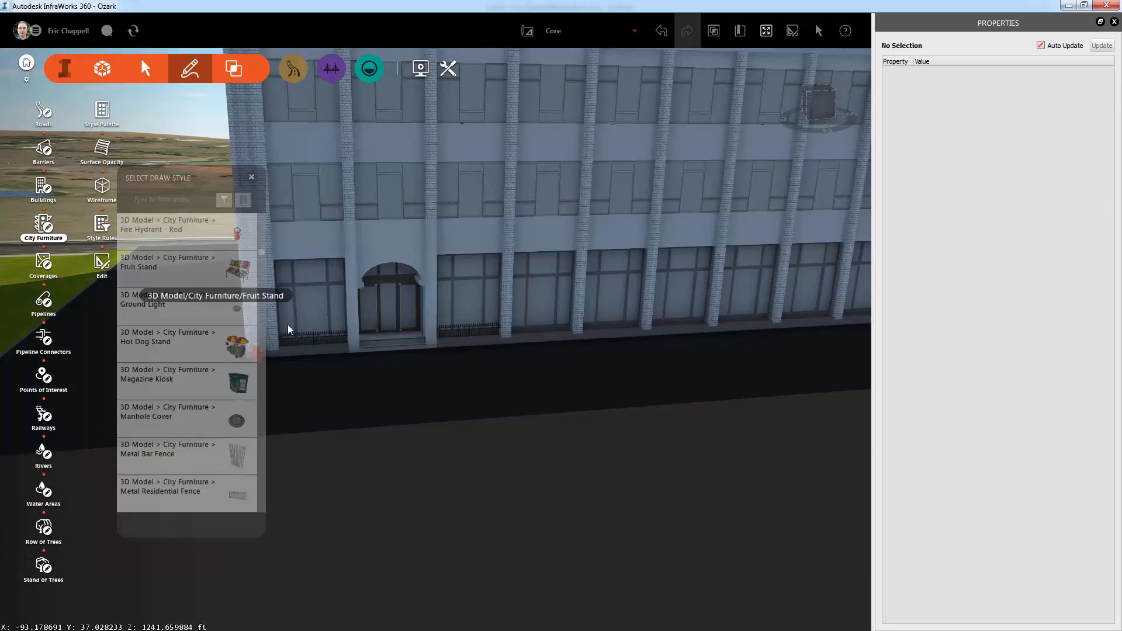
pyautogui.click(190, 198)
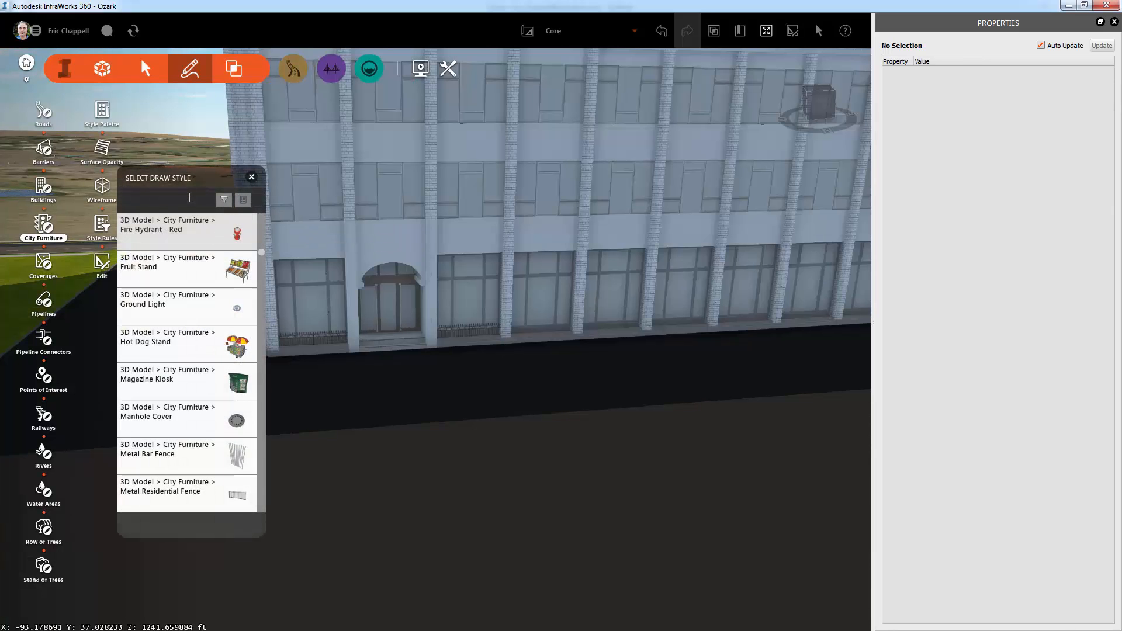
pyautogui.write('vehi')
pyautogui.click(238, 235)
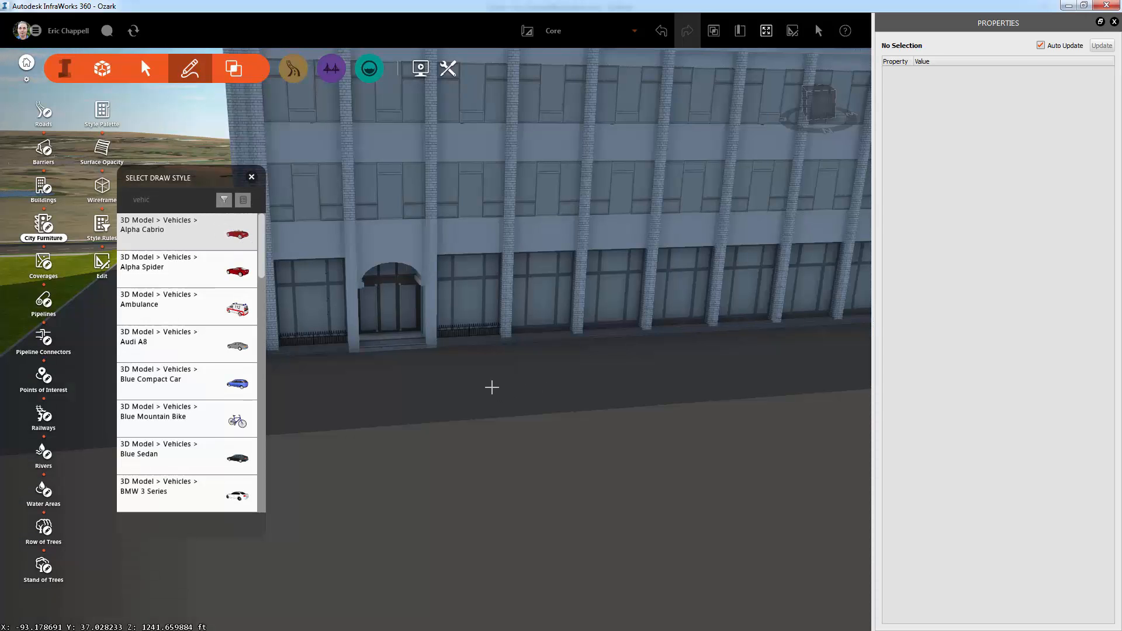
pyautogui.click(492, 387)
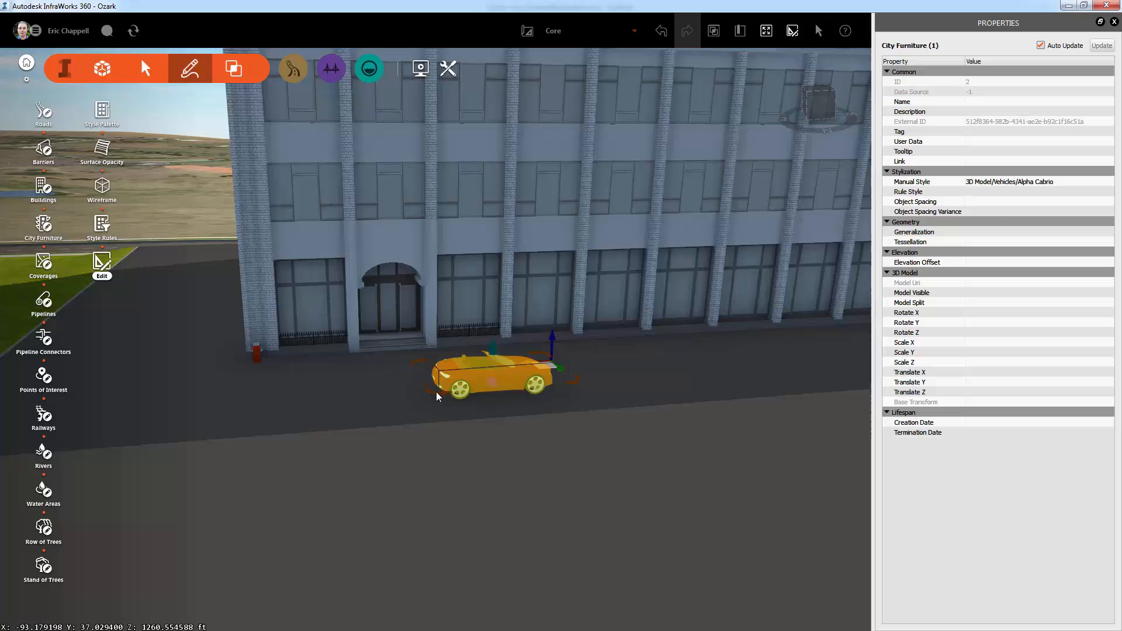
# Step: Rotate the red convertible so that it stands roughly perpendicular to the building front
pyautogui.moveTo(436, 392); pyautogui.dragTo(526, 403)
pyautogui.moveTo(490, 459); pyautogui.dragTo(236, 330)
pyautogui.click(292, 421)
pyautogui.moveTo(367, 479); pyautogui.dragTo(122, 434)
# Step: Place a Standing - Conversation people model on the pavement beside the red convertible
pyautogui.scroll(5, 476, 307)
pyautogui.moveTo(439, 484); pyautogui.dragTo(385, 473)
pyautogui.click(43, 224)
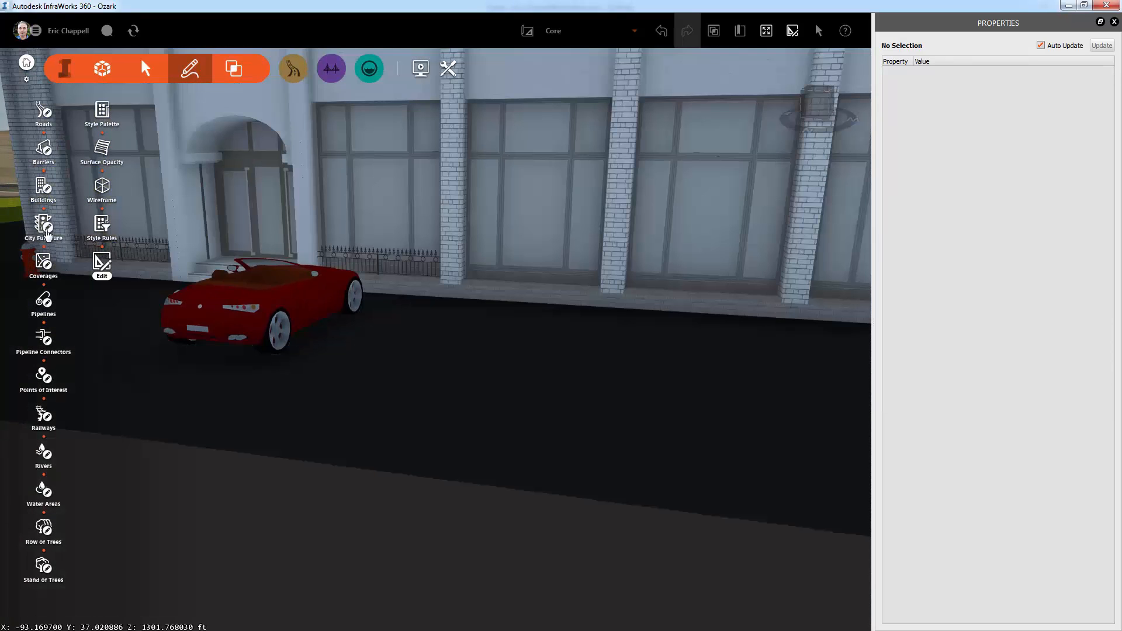
pyautogui.click(160, 199)
pyautogui.write('peop')
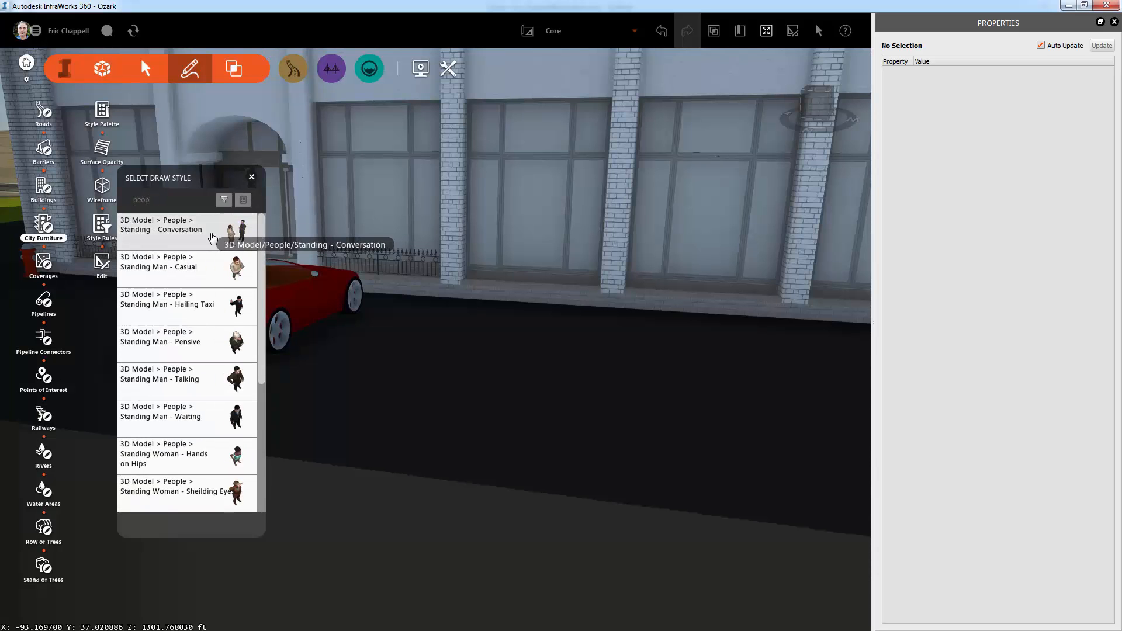
pyautogui.click(234, 224)
pyautogui.click(368, 334)
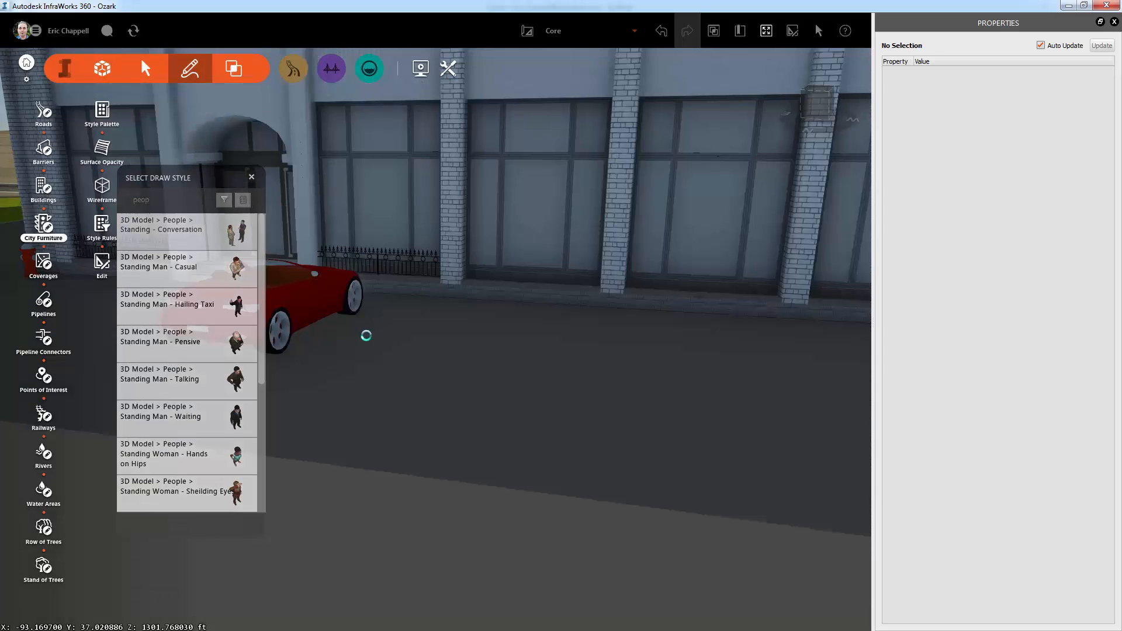
pyautogui.scroll(2, 383, 436)
pyautogui.scroll(-4, 332, 423)
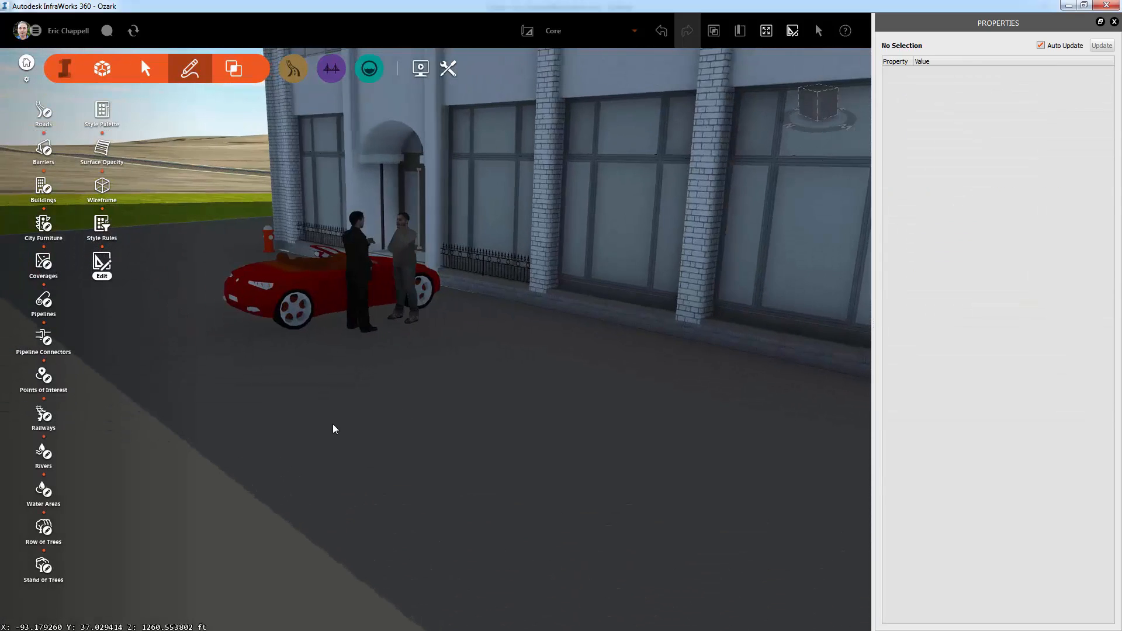
# Step: Set the Sun & Sky time of day to 18:02 for evening lighting
pyautogui.moveTo(343, 416); pyautogui.dragTo(586, 415, button='middle')
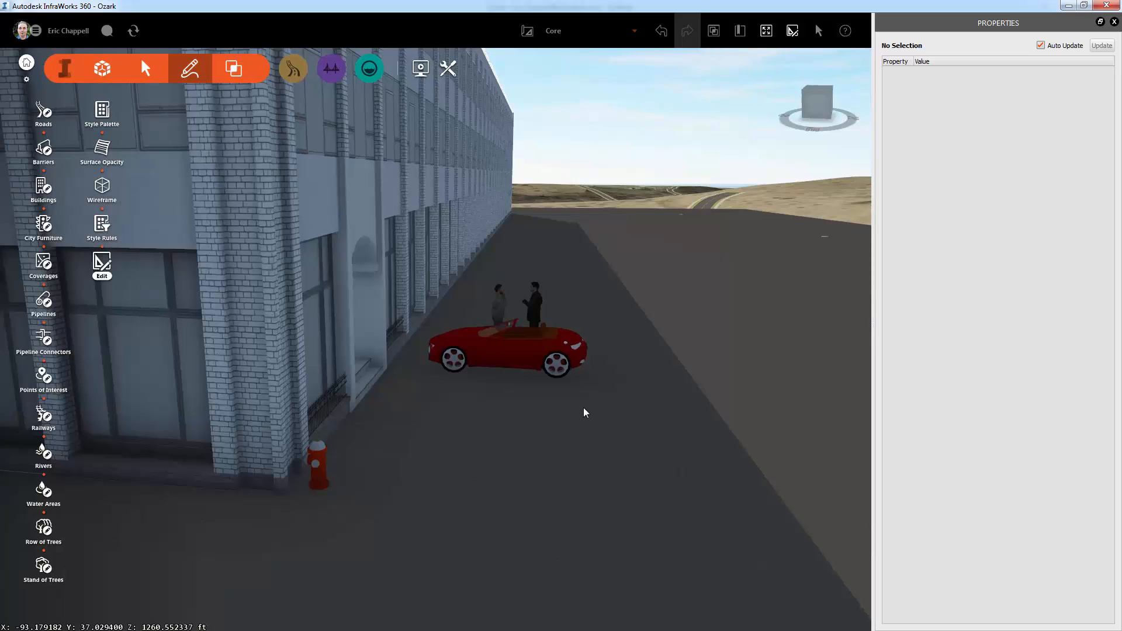
pyautogui.scroll(-3, 583, 413)
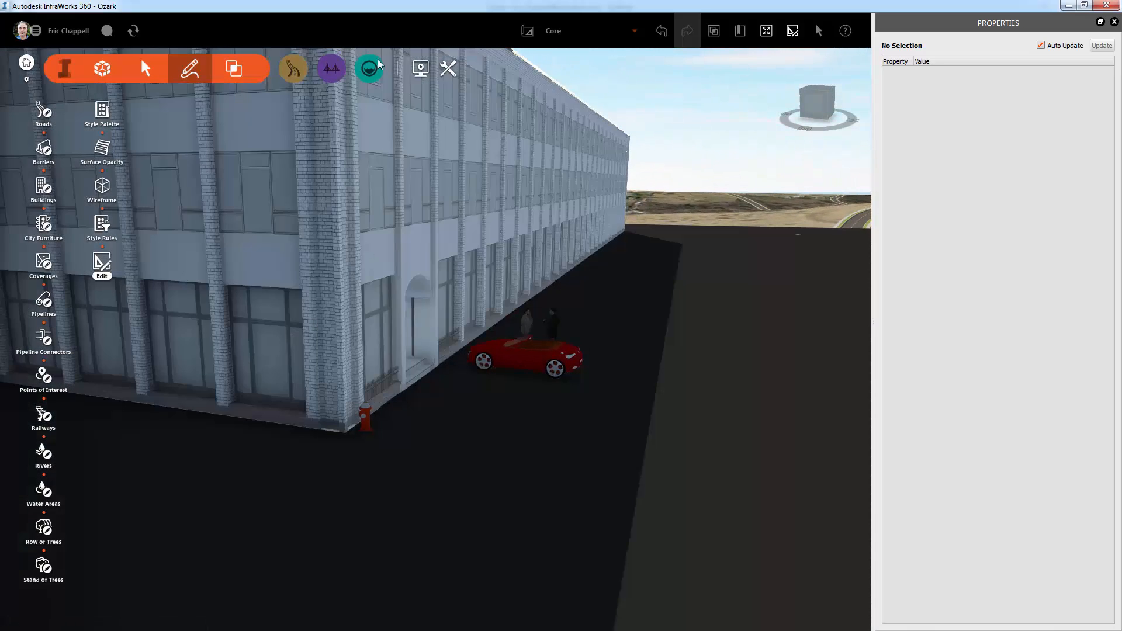
pyautogui.click(420, 68)
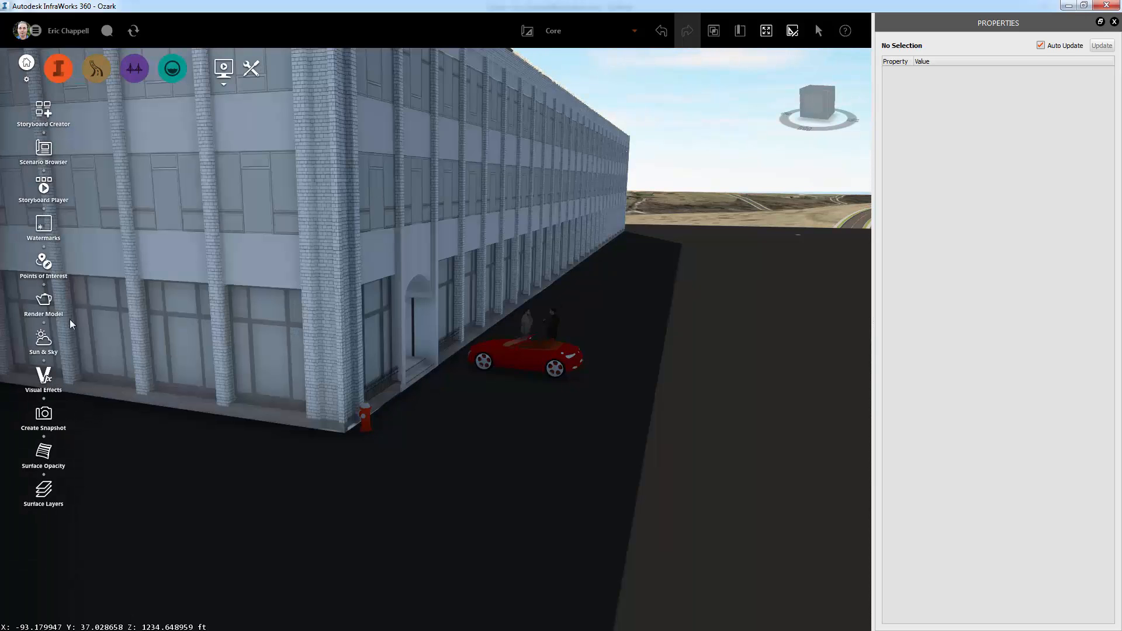
pyautogui.click(44, 341)
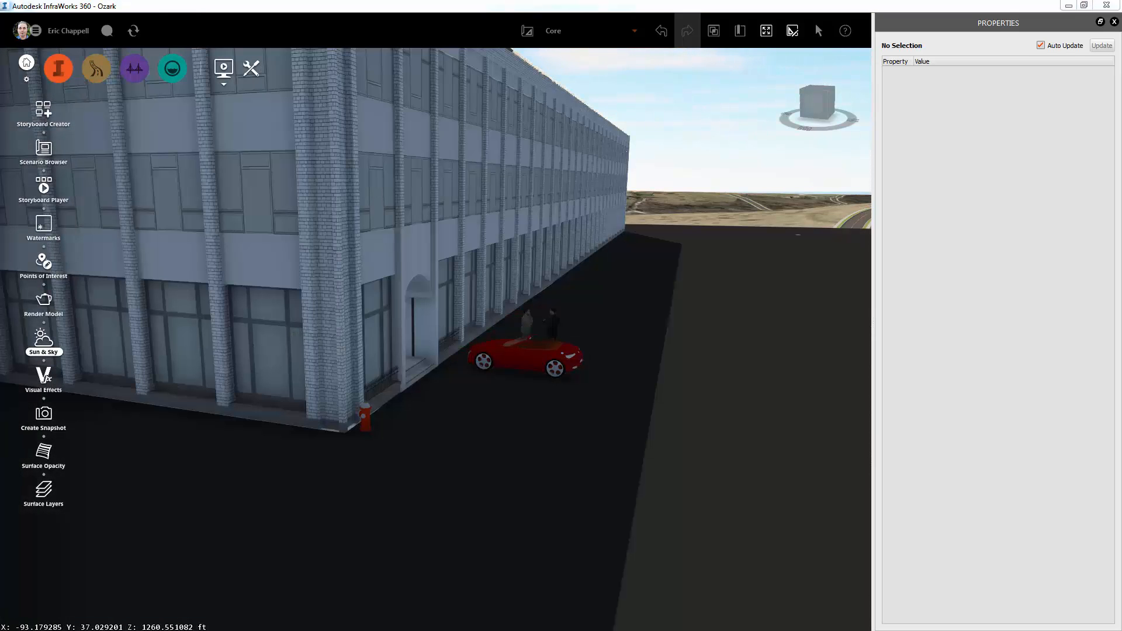
pyautogui.moveTo(192, 244); pyautogui.dragTo(915, 192)
pyautogui.moveTo(924, 257)
pyautogui.mouseDown()
pyautogui.moveTo(867, 265)
pyautogui.moveTo(900, 259)
pyautogui.moveTo(938, 272)
pyautogui.mouseUp()
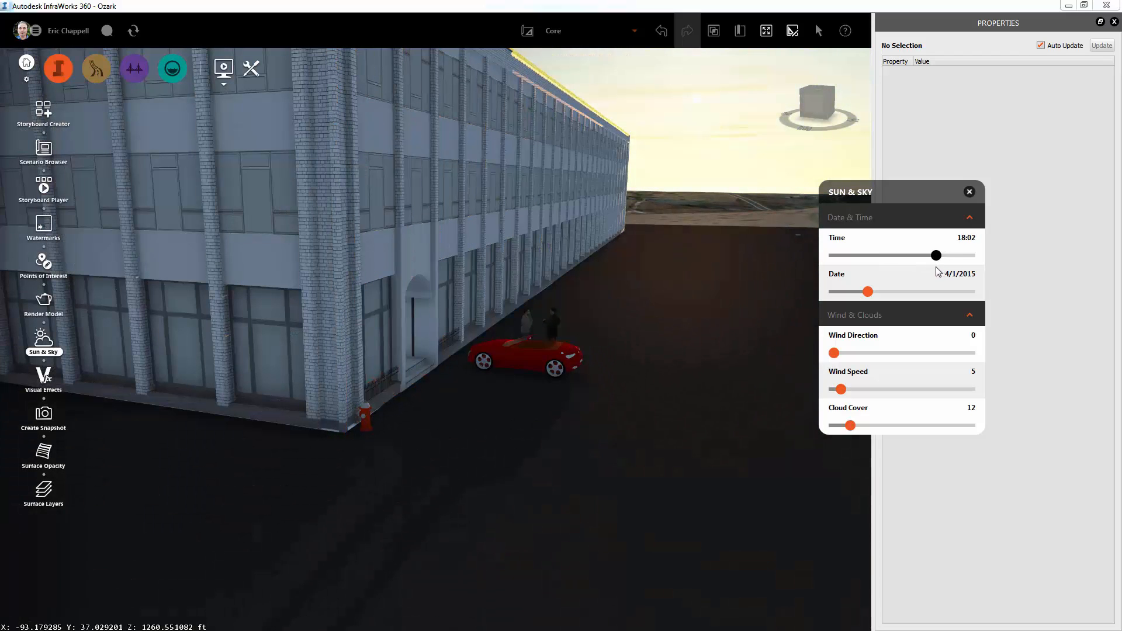
# Step: Apply the Paulus brick facade style to the building
pyautogui.moveTo(507, 457); pyautogui.dragTo(275, 475)
pyautogui.scroll(-7, 288, 460)
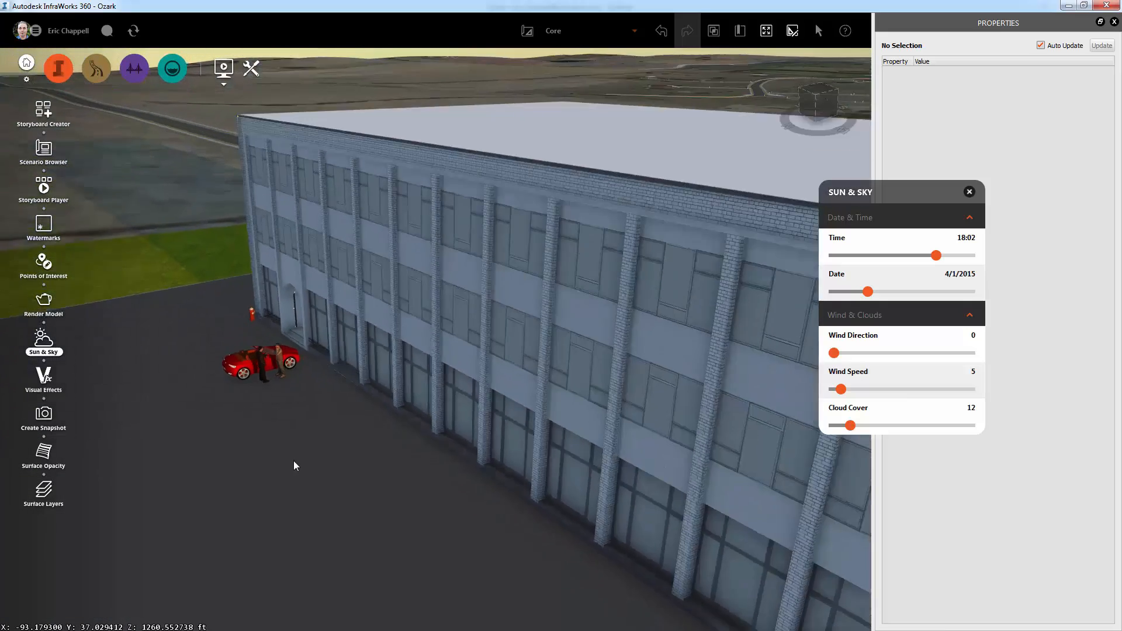
pyautogui.scroll(-10, 342, 356)
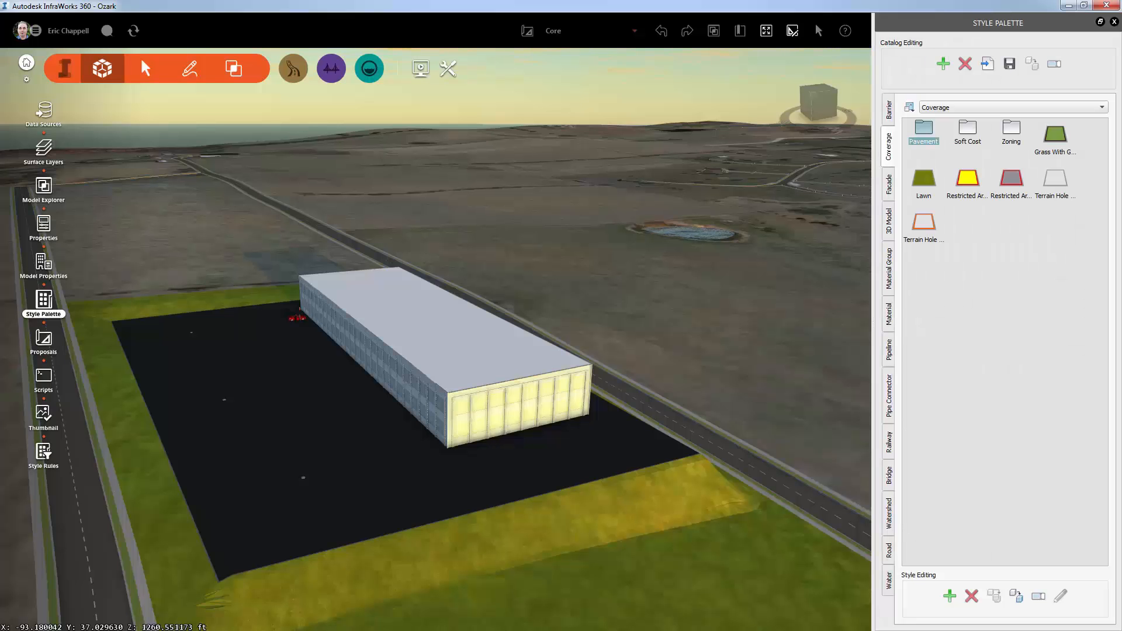
pyautogui.moveTo(349, 562); pyautogui.dragTo(434, 531)
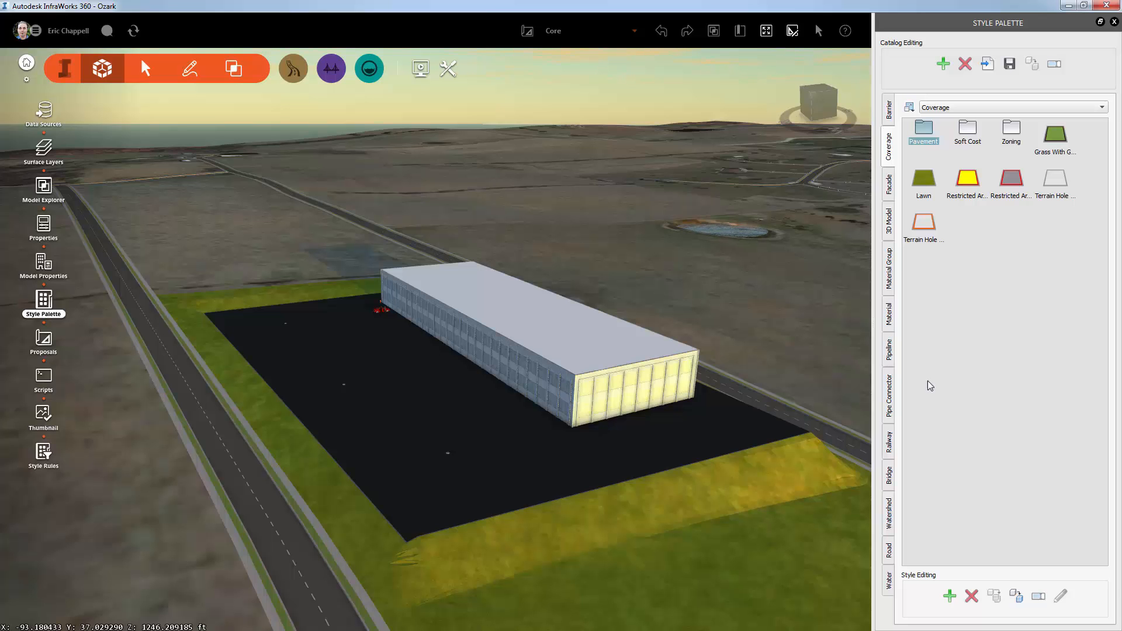
pyautogui.click(890, 185)
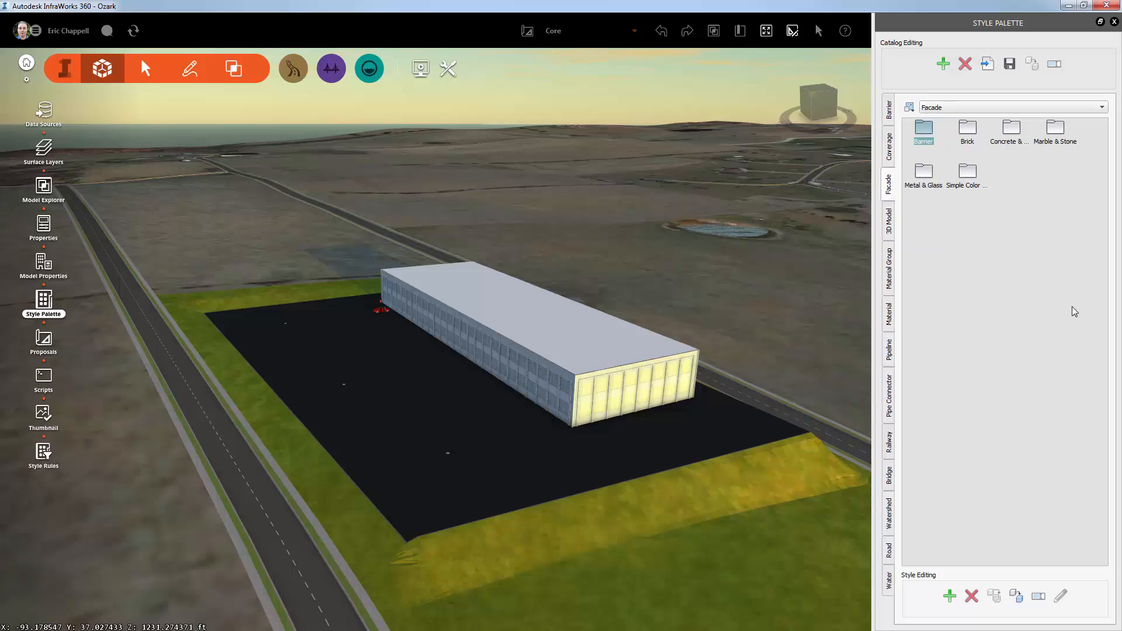
pyautogui.doubleClick(968, 129)
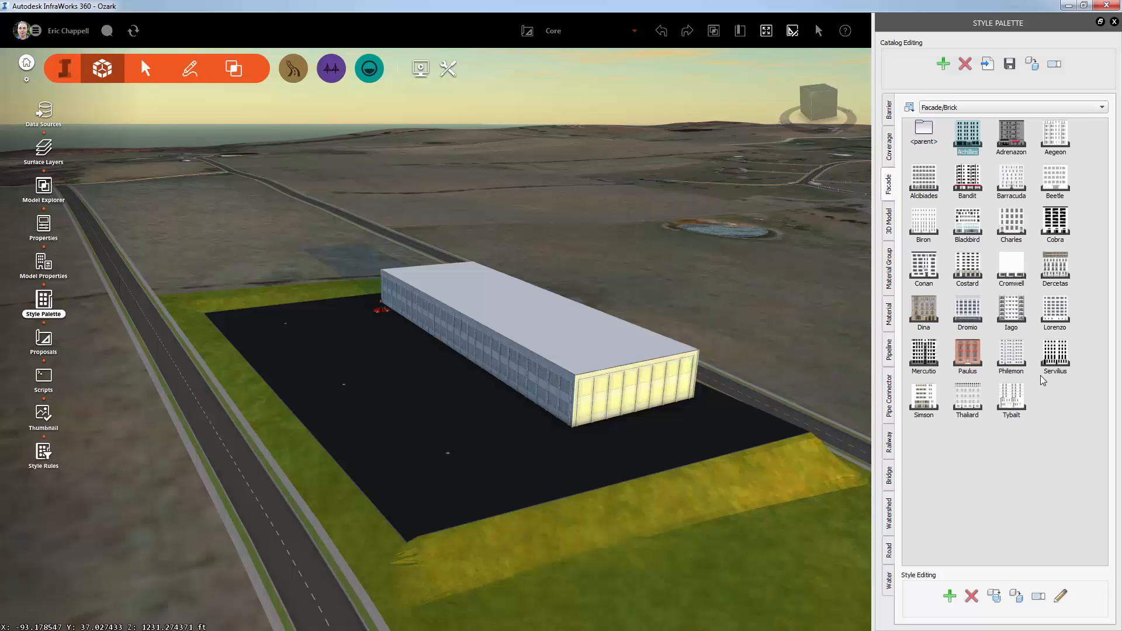
pyautogui.click(972, 353)
pyautogui.moveTo(962, 357); pyautogui.dragTo(622, 350)
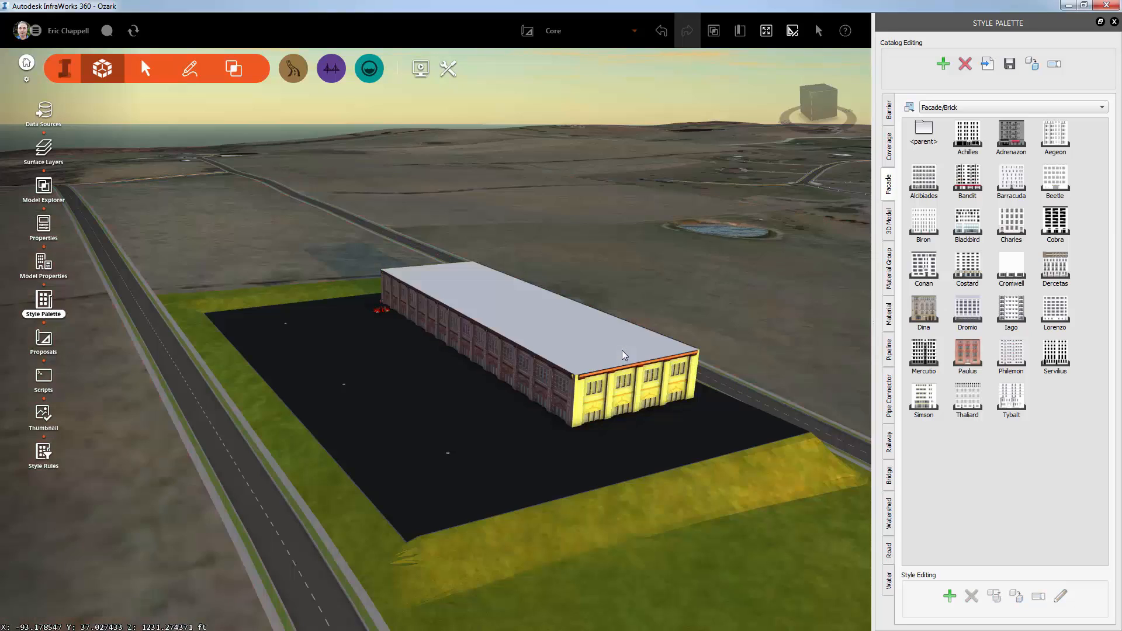
# Step: Replace the red convertible's model with the green compact car style from the Vehicles catalog
pyautogui.moveTo(346, 421); pyautogui.dragTo(604, 421)
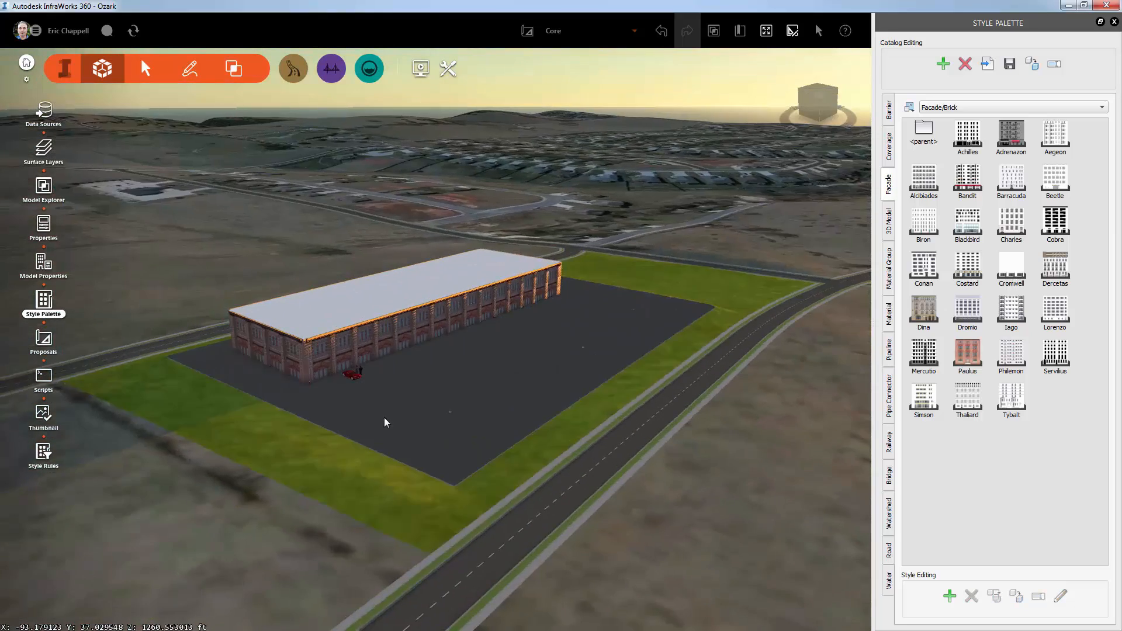
pyautogui.scroll(6, 384, 417)
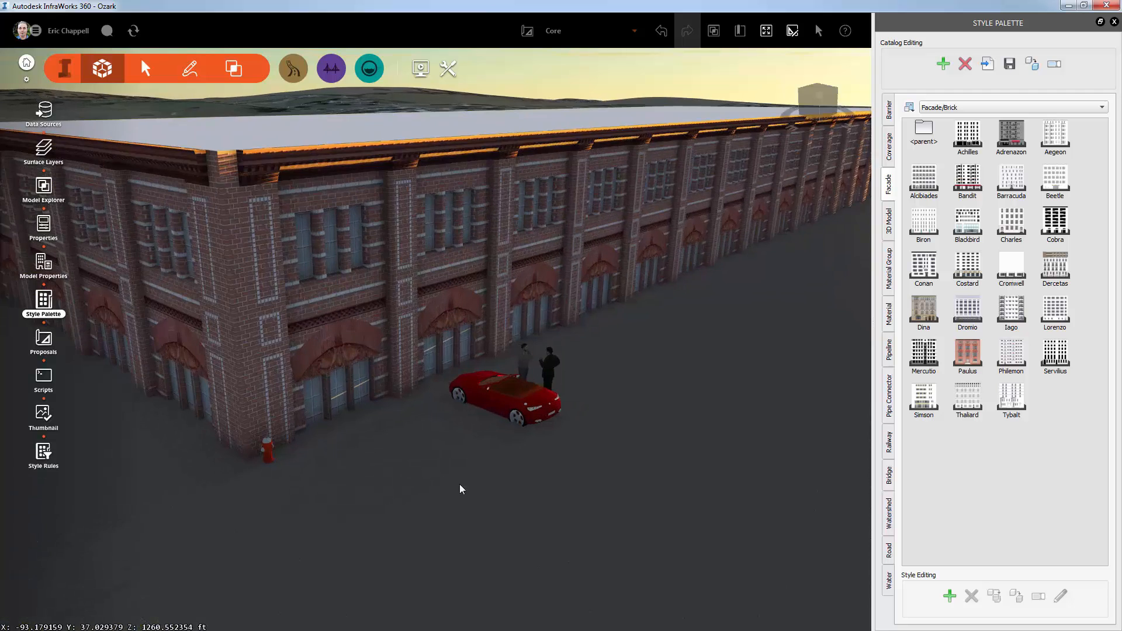
pyautogui.scroll(2, 460, 486)
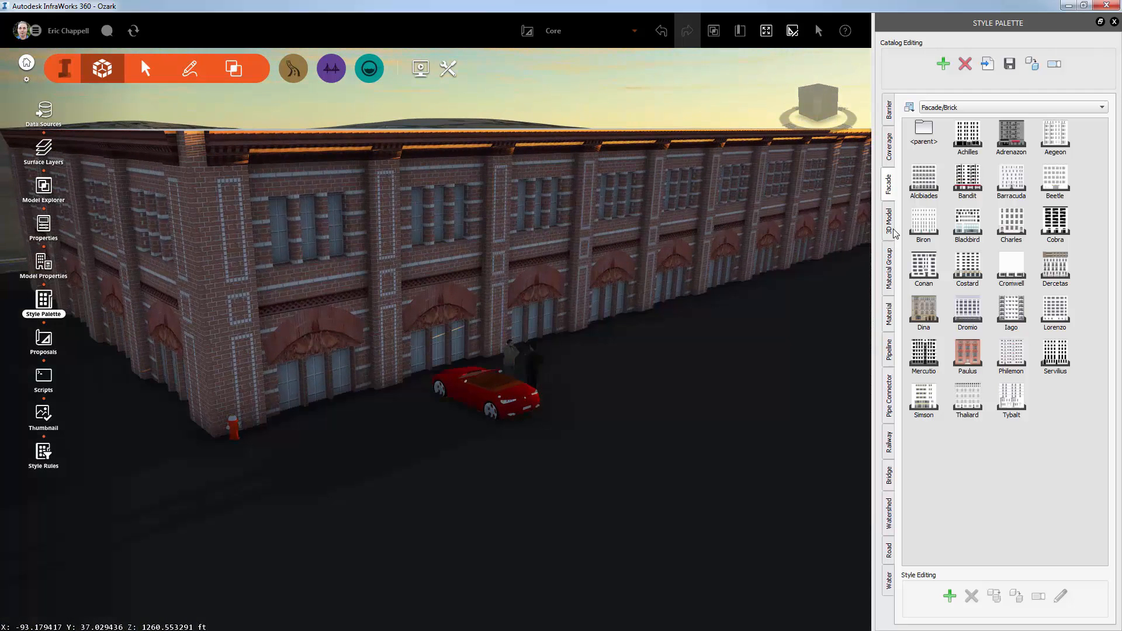
pyautogui.click(889, 220)
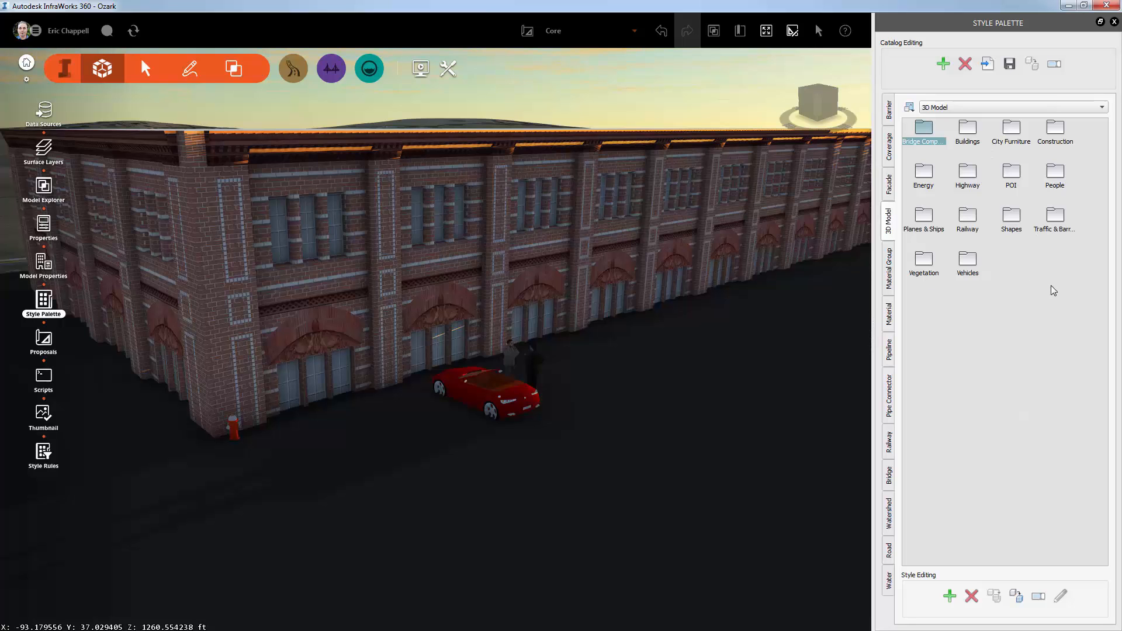
pyautogui.doubleClick(960, 266)
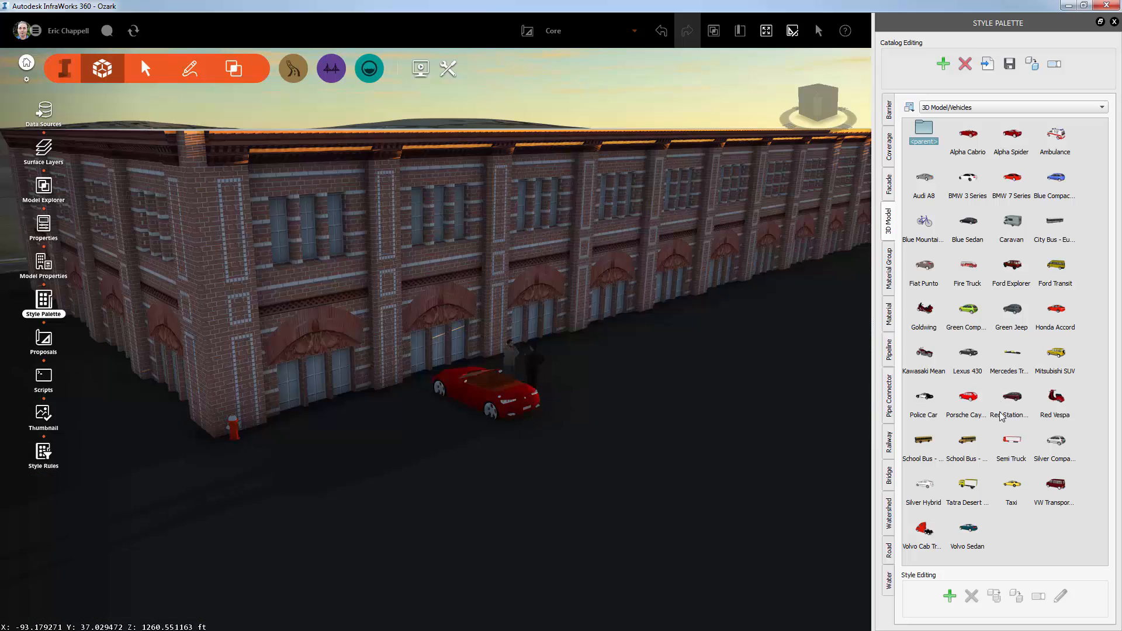
pyautogui.click(976, 318)
pyautogui.moveTo(972, 310); pyautogui.dragTo(773, 332)
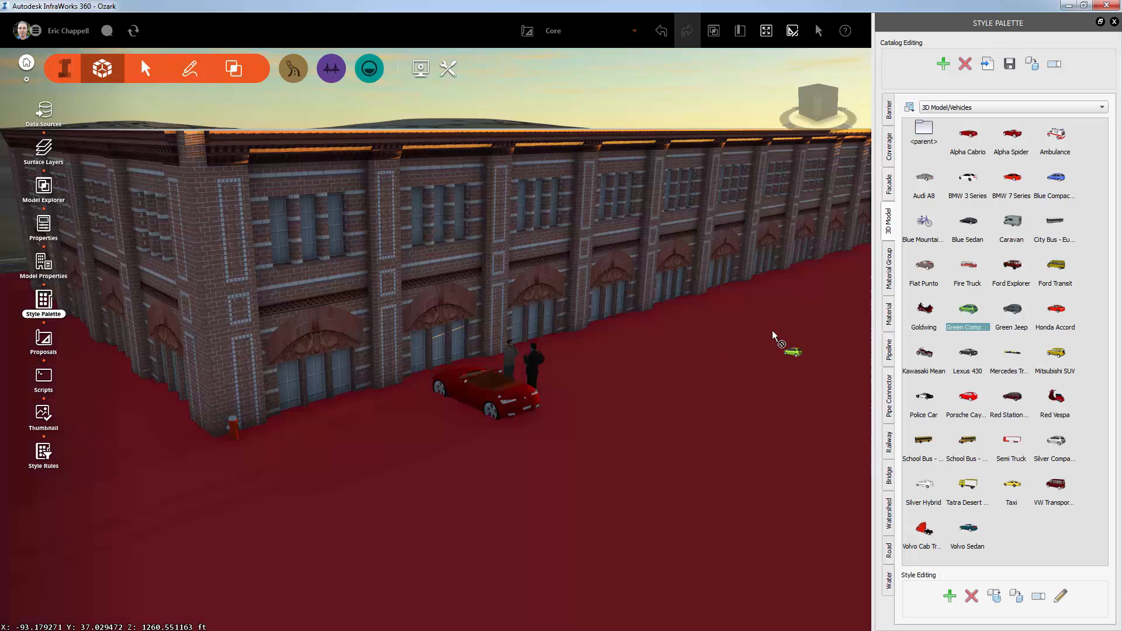
pyautogui.moveTo(544, 381); pyautogui.dragTo(522, 394)
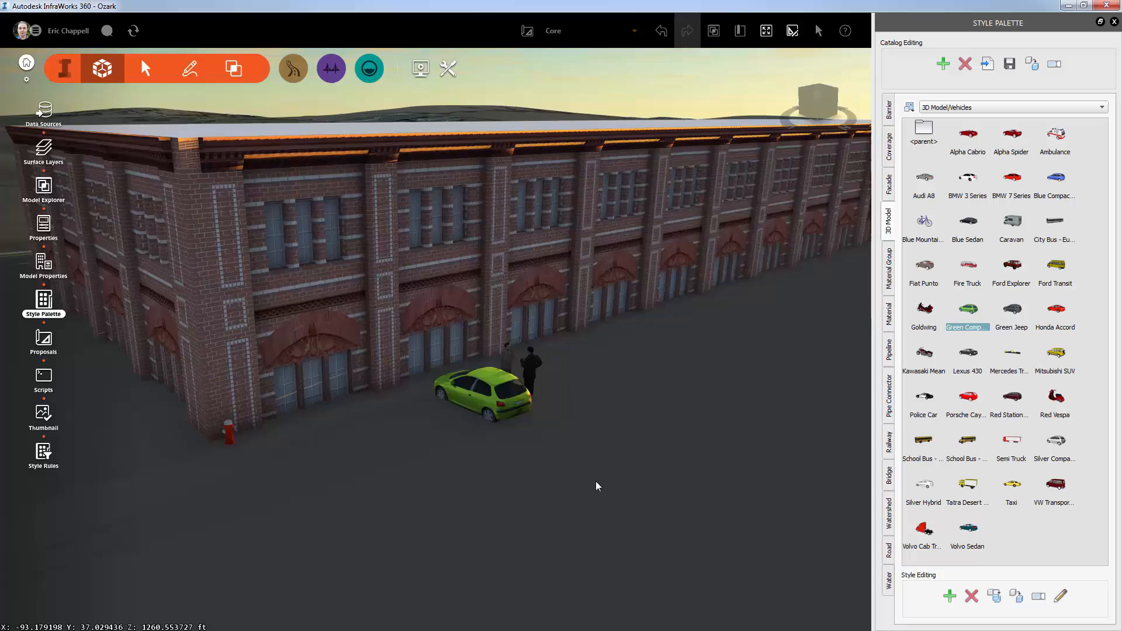
# Step: Change the fill colour of the Parking Lot with Curb coverage style to red, #ff0000
pyautogui.keyDown('shift'); pyautogui.moveTo(595, 482); pyautogui.dragTo(480, 334, button='middle'); pyautogui.keyUp('shift')
pyautogui.scroll(-3, 447, 479)
pyautogui.scroll(-4, 480, 334)
pyautogui.moveTo(479, 391); pyautogui.dragTo(451, 328, button='middle')
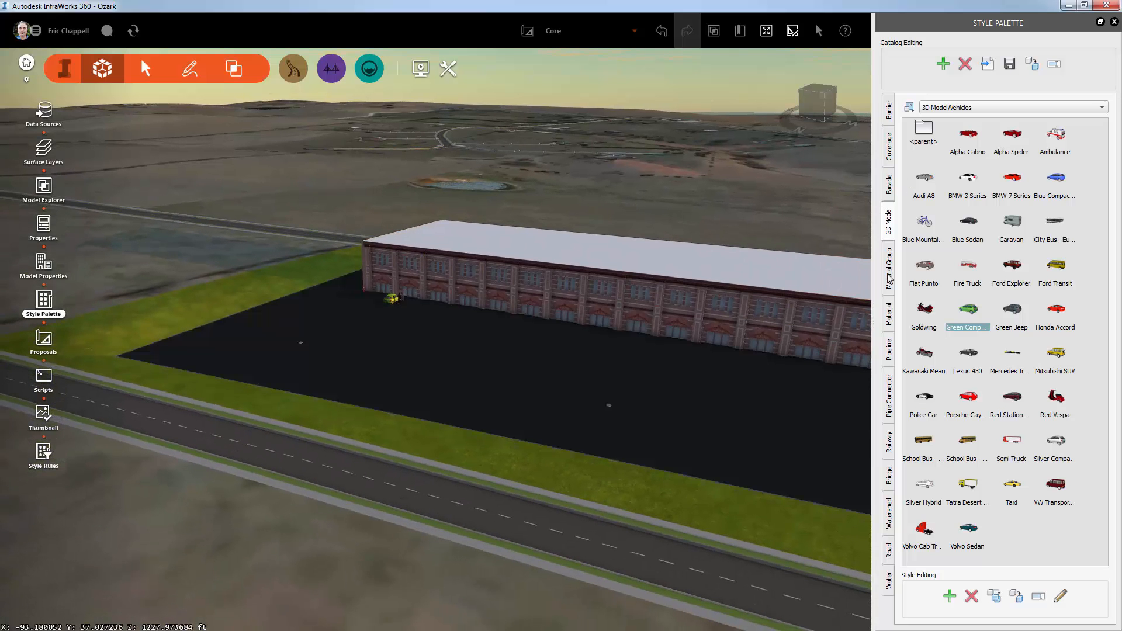
pyautogui.click(889, 152)
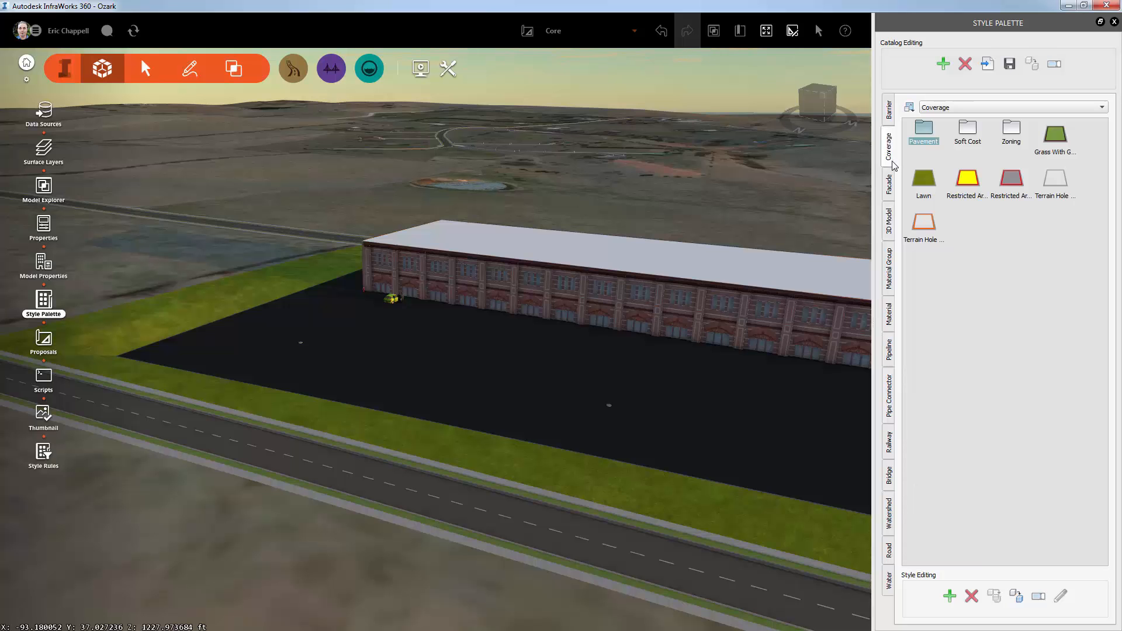
pyautogui.doubleClick(931, 134)
pyautogui.click(974, 147)
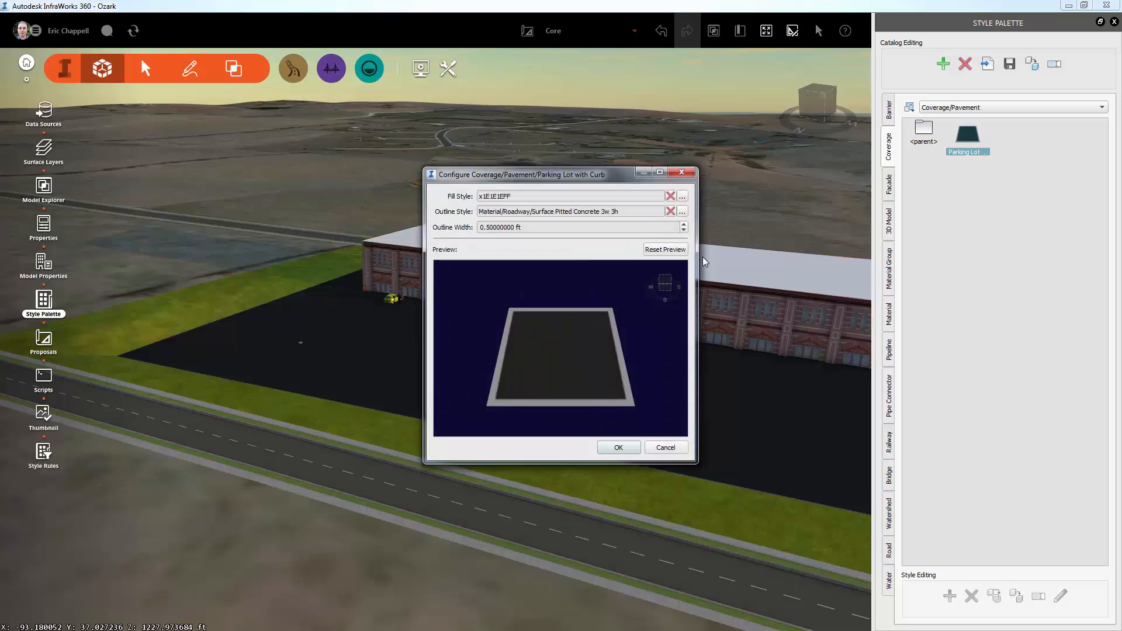
pyautogui.click(681, 196)
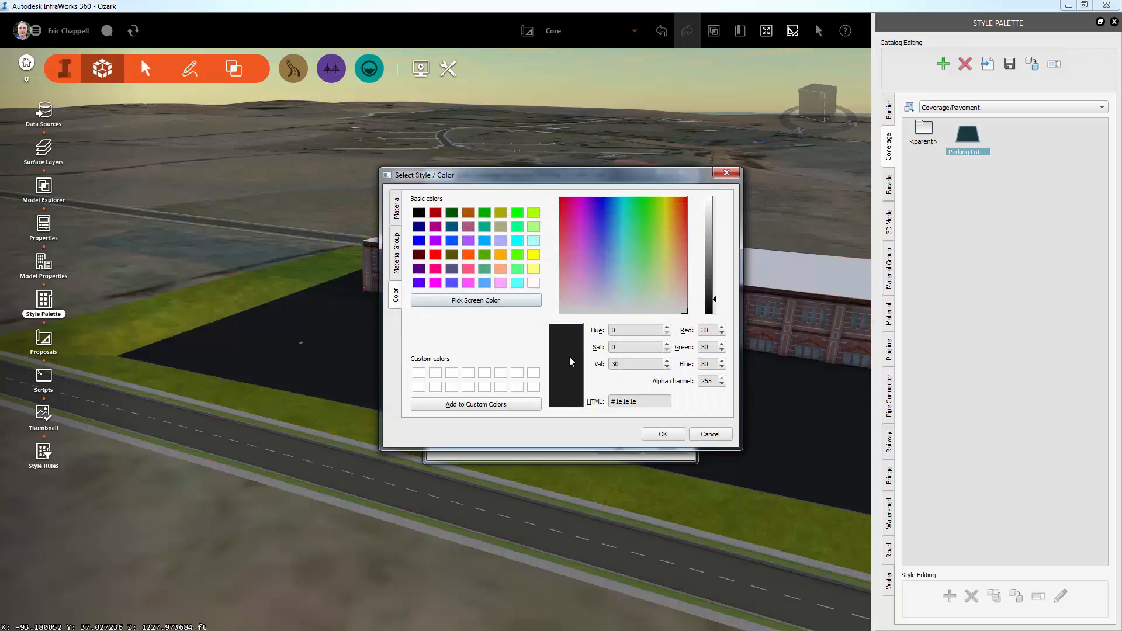
pyautogui.click(436, 255)
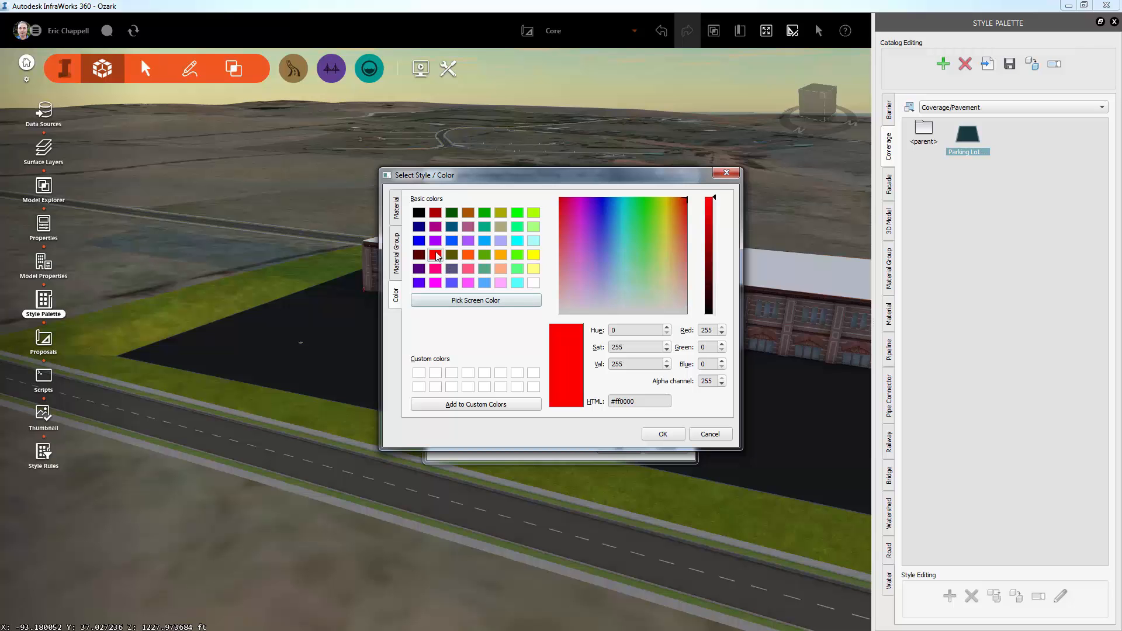
pyautogui.click(662, 434)
pyautogui.click(618, 448)
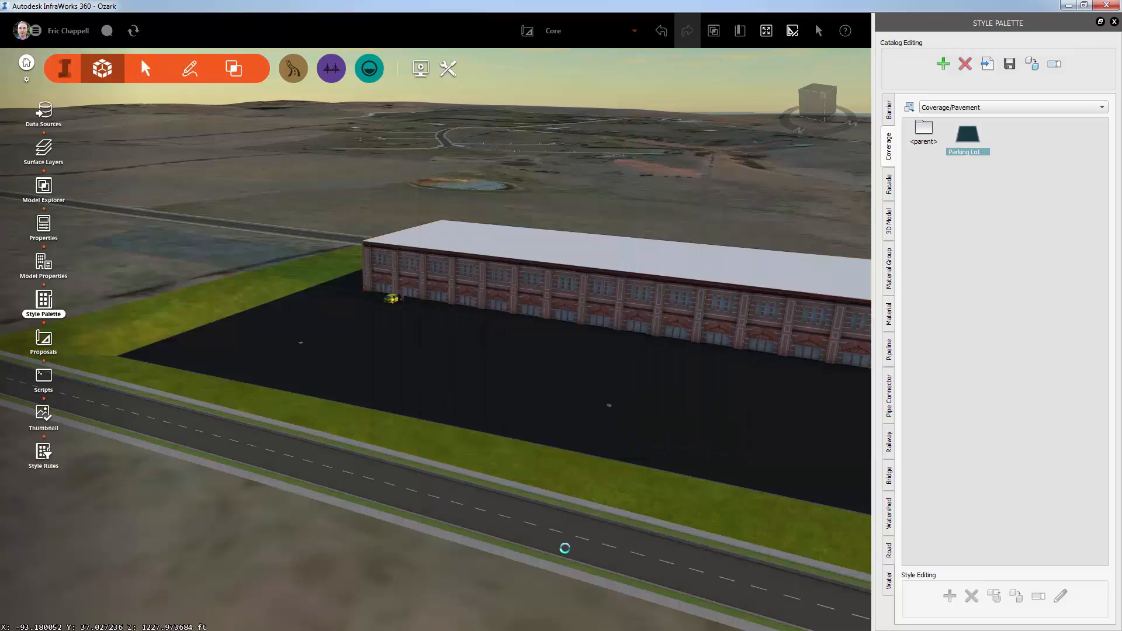
pyautogui.moveTo(290, 595); pyautogui.dragTo(236, 595)
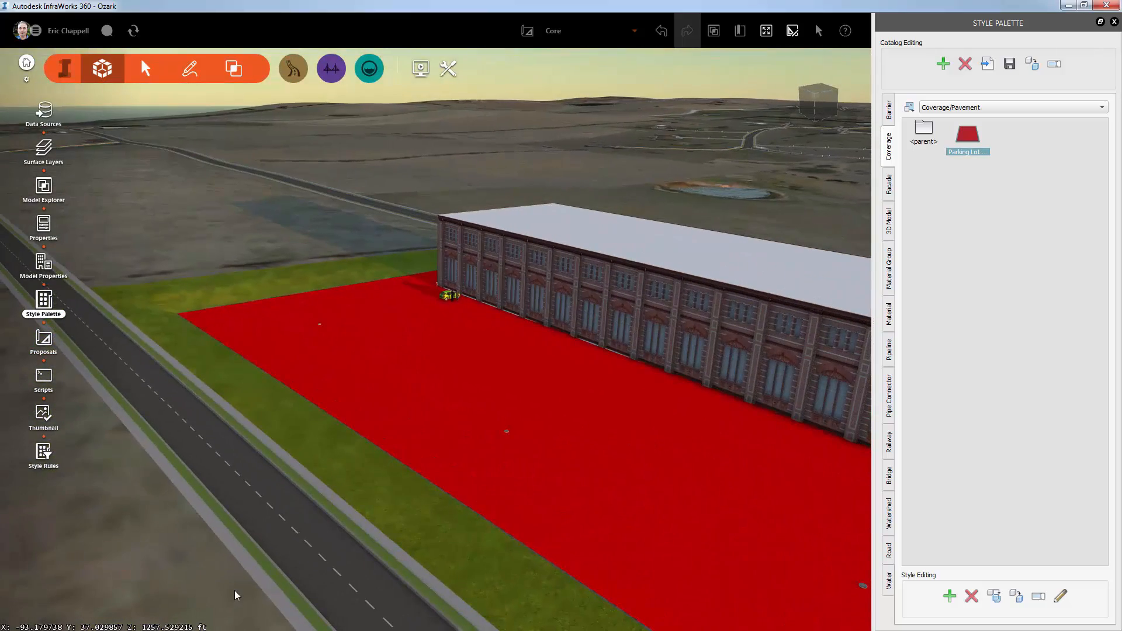
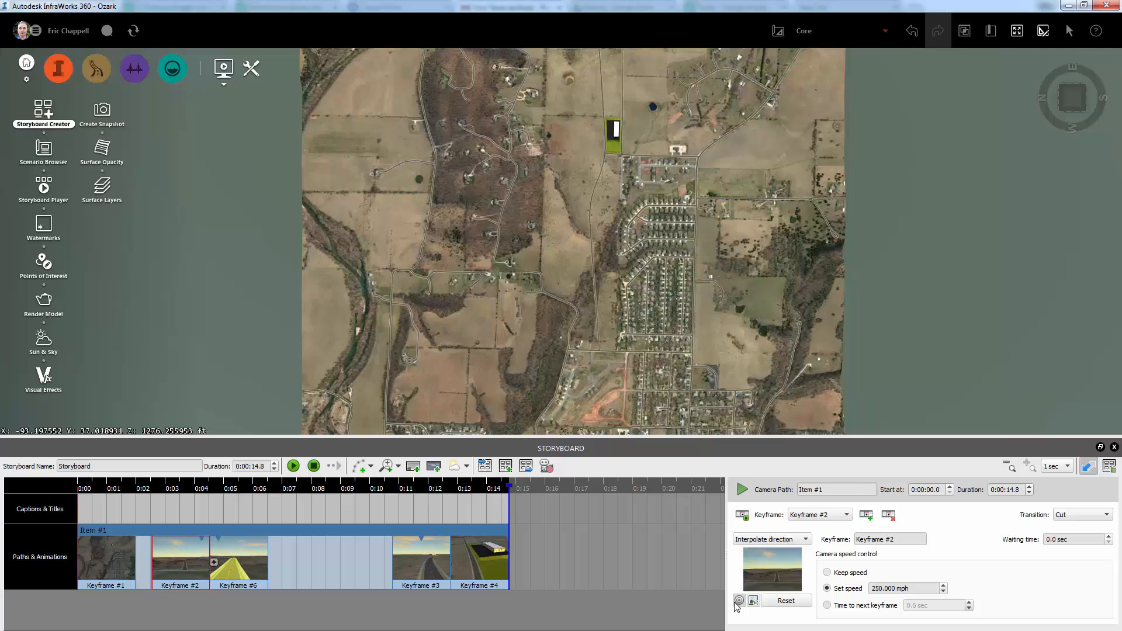
# Step: Add a camera keyframe after Keyframe #6 with an elevated view along the curving road toward the building, and play the storyboard
pyautogui.click(261, 567)
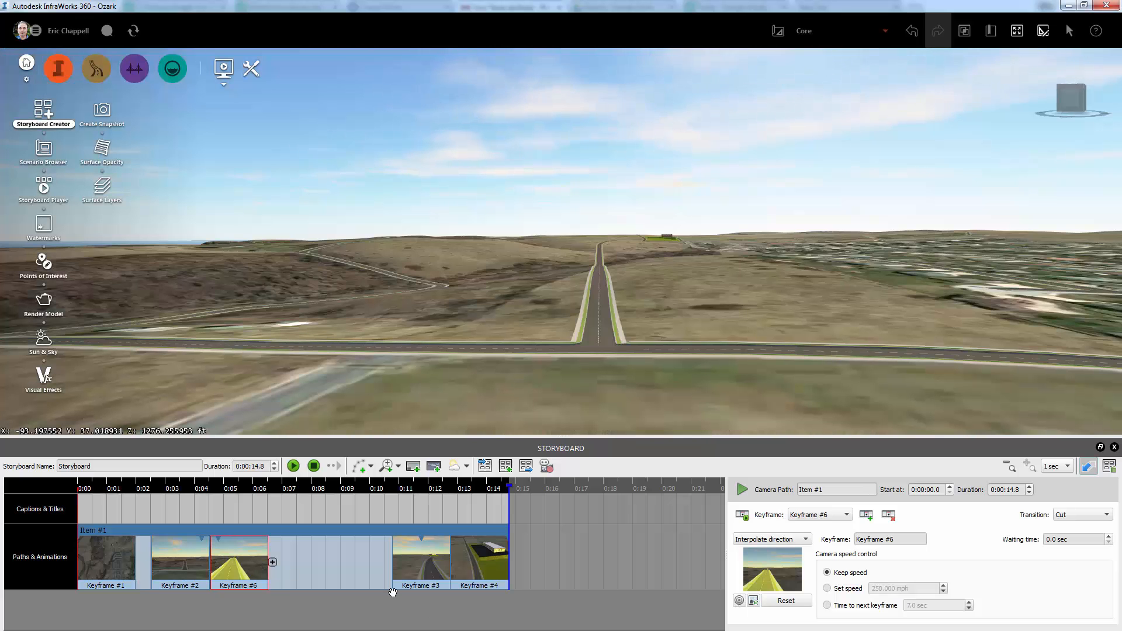
pyautogui.click(739, 600)
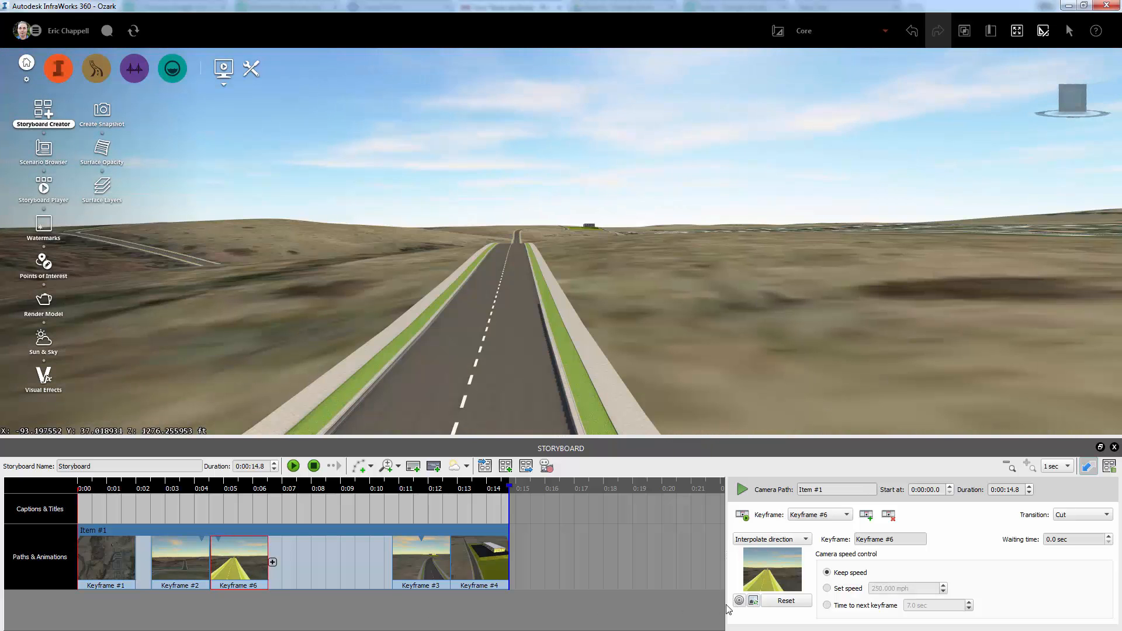
pyautogui.scroll(-3, 588, 264)
pyautogui.moveTo(588, 264); pyautogui.dragTo(615, 304, button='middle')
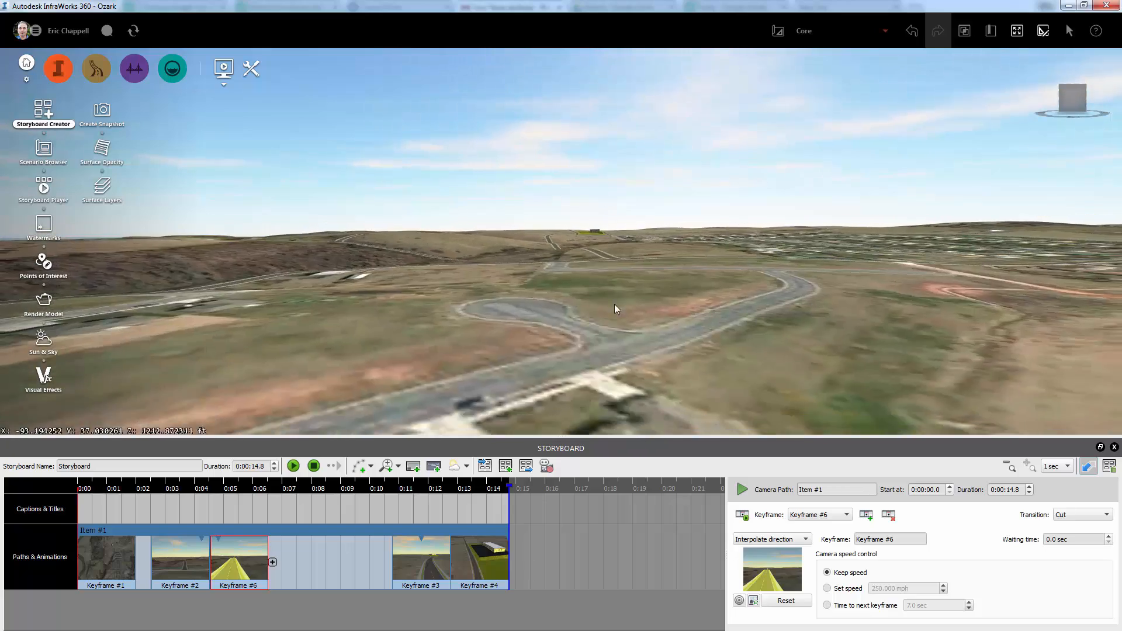
pyautogui.moveTo(615, 304); pyautogui.dragTo(622, 356)
pyautogui.scroll(5, 583, 359)
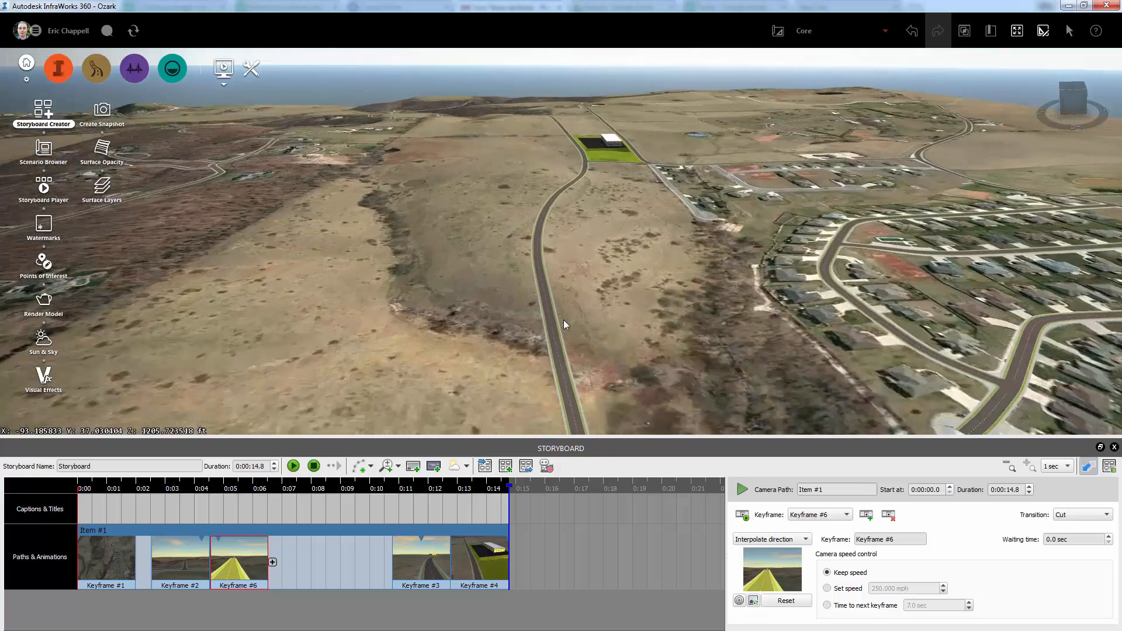
pyautogui.moveTo(563, 320); pyautogui.dragTo(618, 295)
pyautogui.scroll(3, 618, 296)
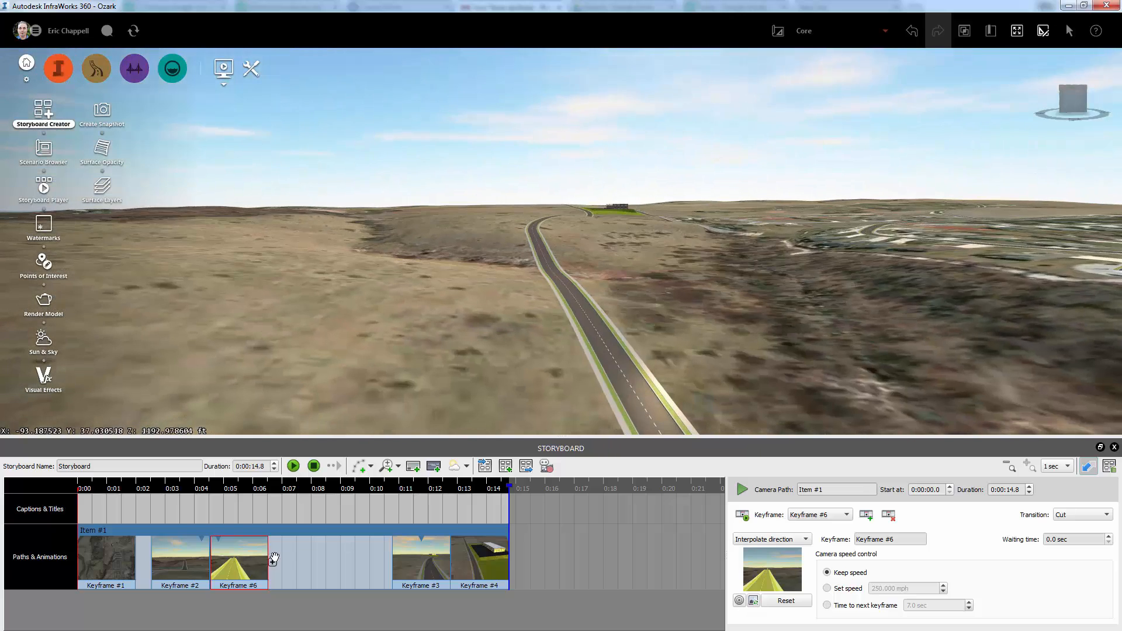
pyautogui.click(272, 562)
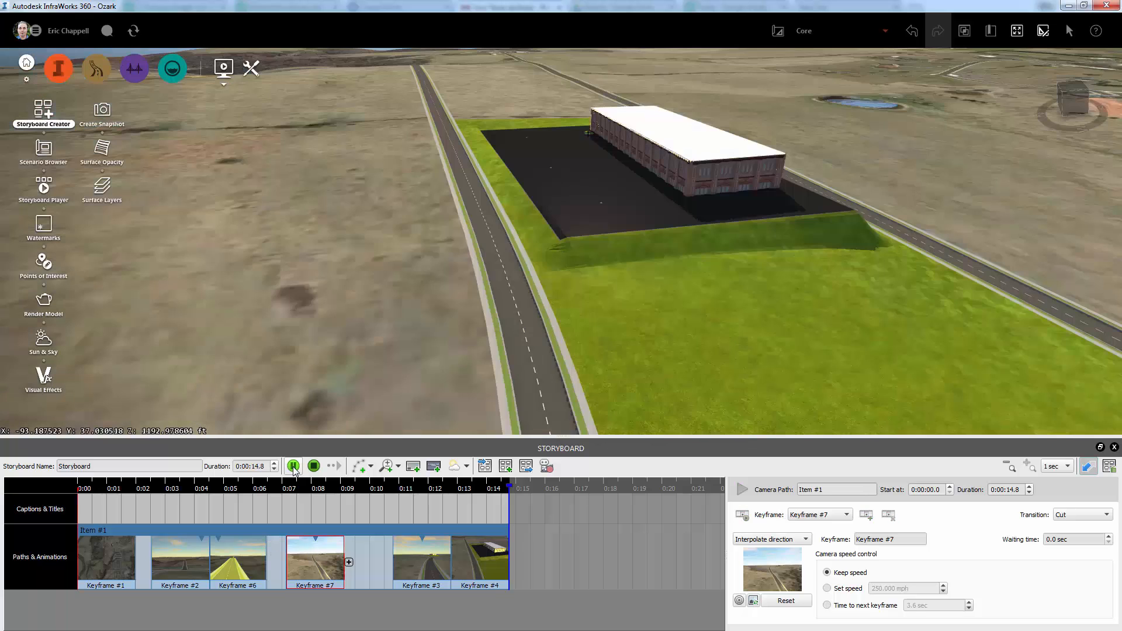
pyautogui.click(293, 466)
pyautogui.click(299, 467)
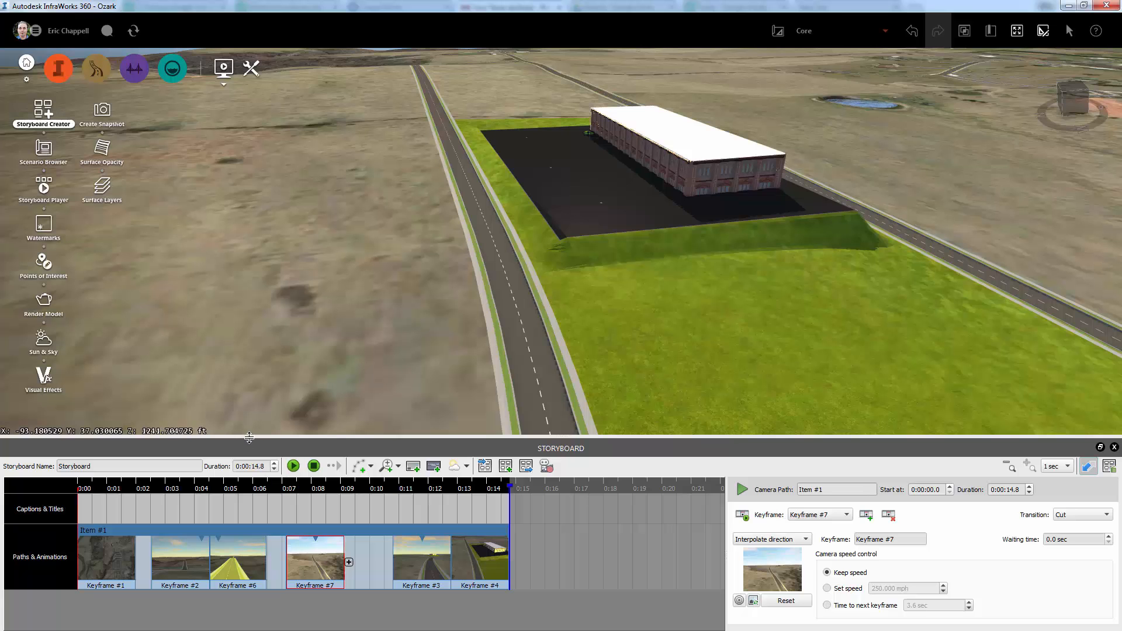
pyautogui.click(103, 114)
pyautogui.moveTo(544, 306); pyautogui.dragTo(529, 246)
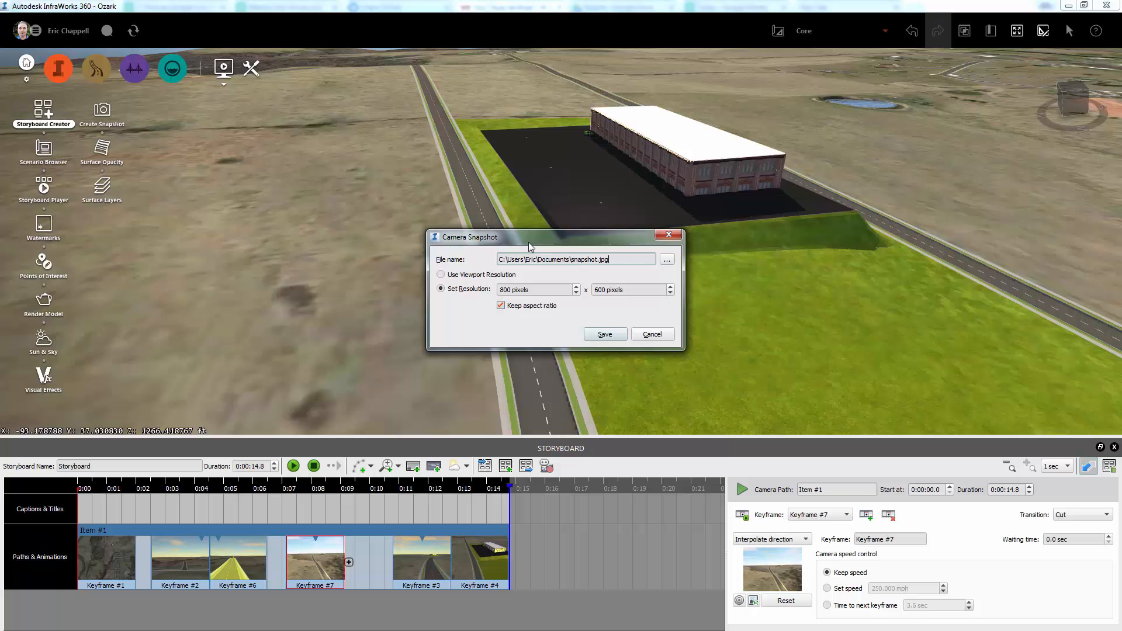
pyautogui.click(651, 334)
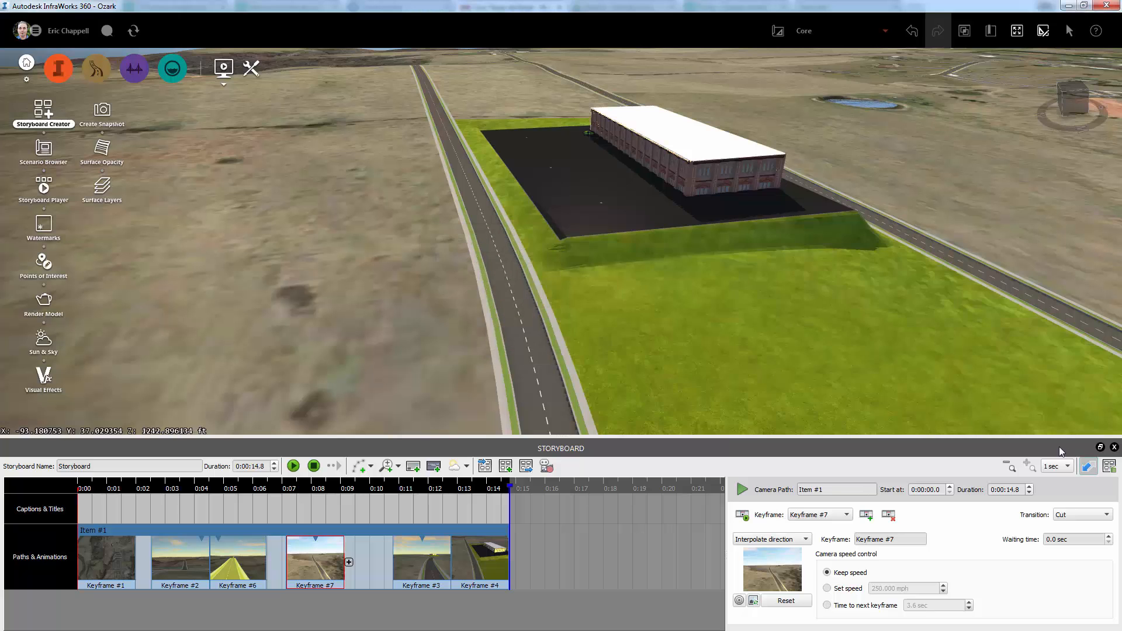
# Step: Close the storyboard and render the current view of the building and road, stopping the progressive passes
pyautogui.click(1114, 448)
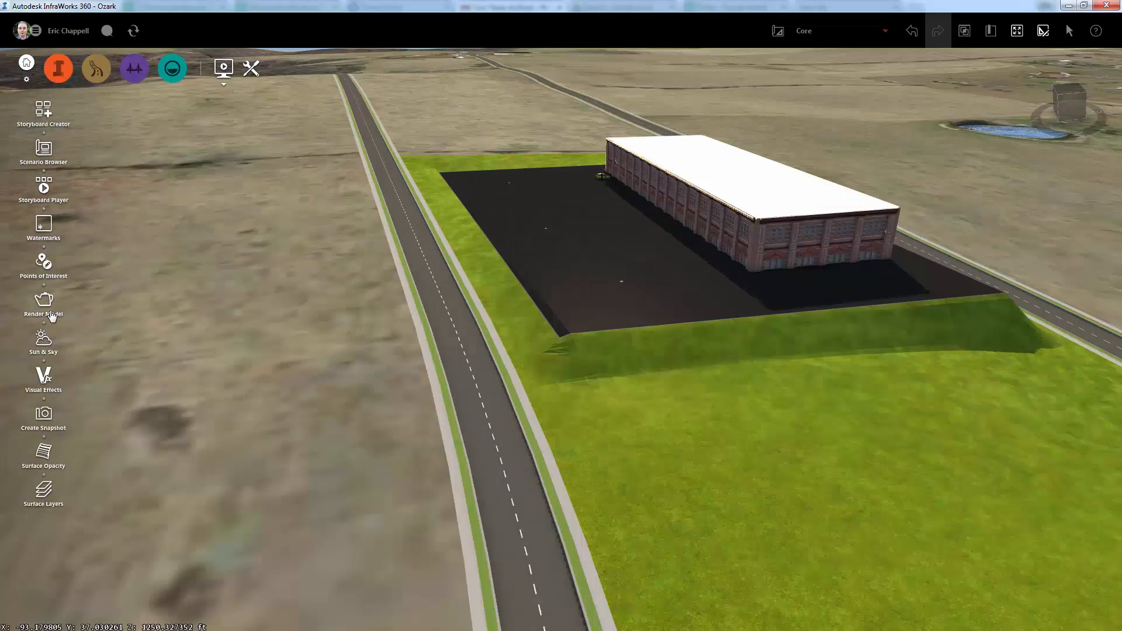
pyautogui.click(51, 313)
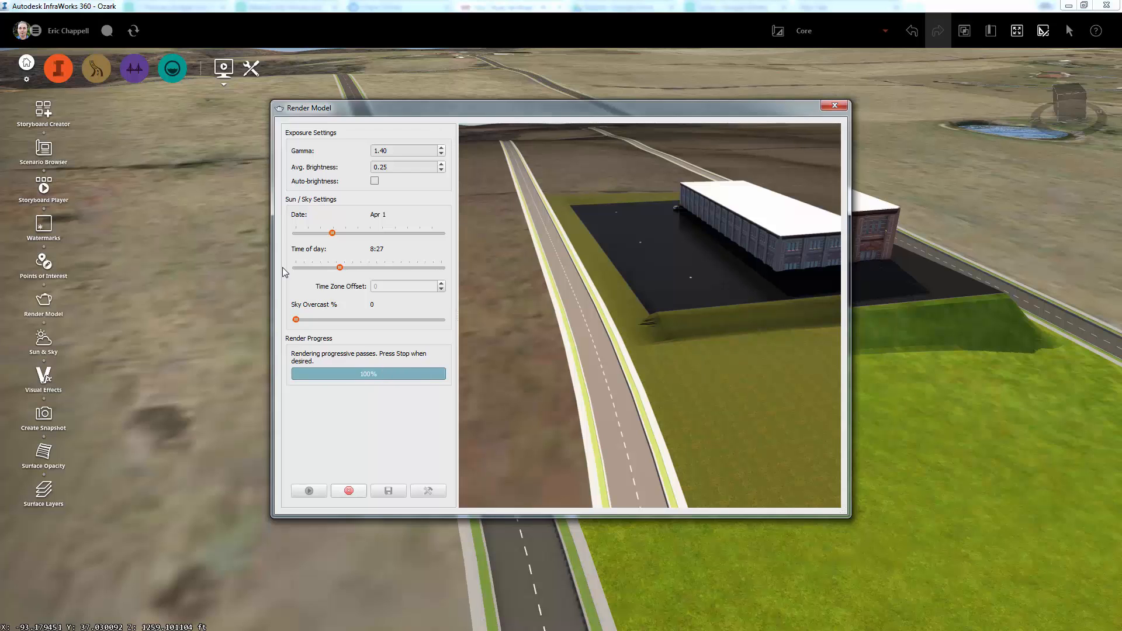
pyautogui.click(349, 491)
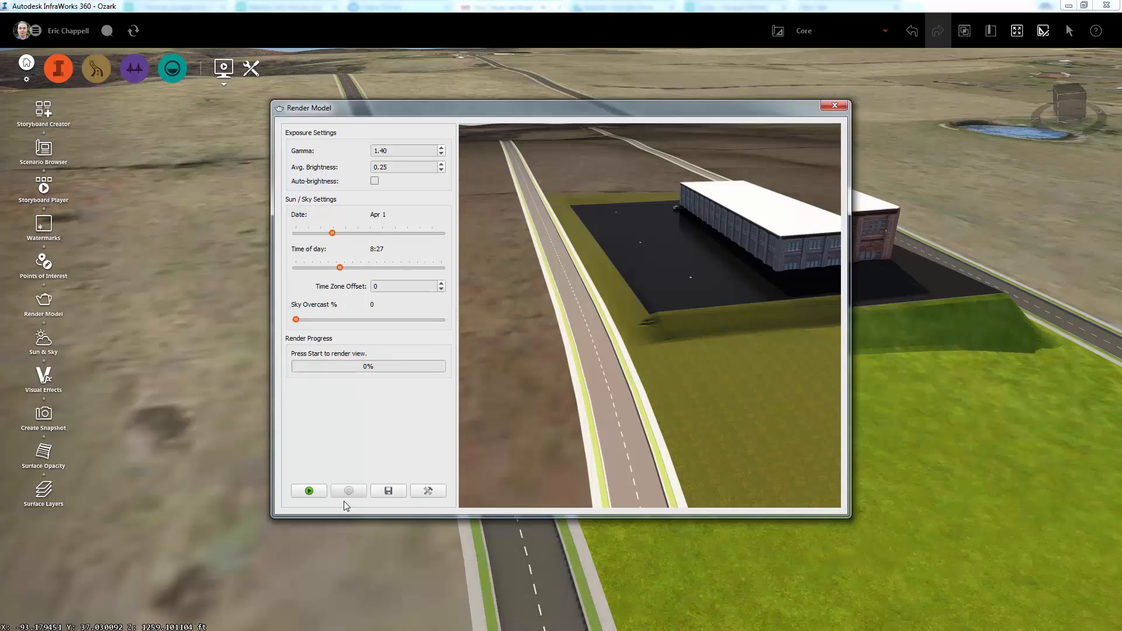
pyautogui.click(388, 491)
pyautogui.press('Escape')
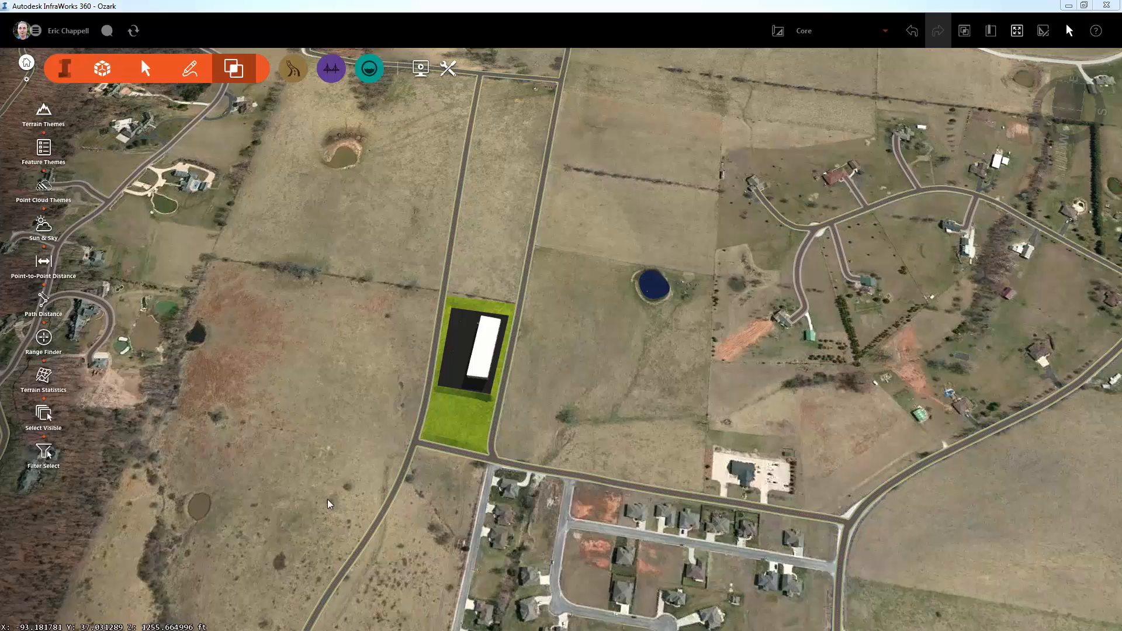
# Step: Measure the point-to-point distance from the building to the pond
pyautogui.moveTo(435, 510); pyautogui.dragTo(432, 474)
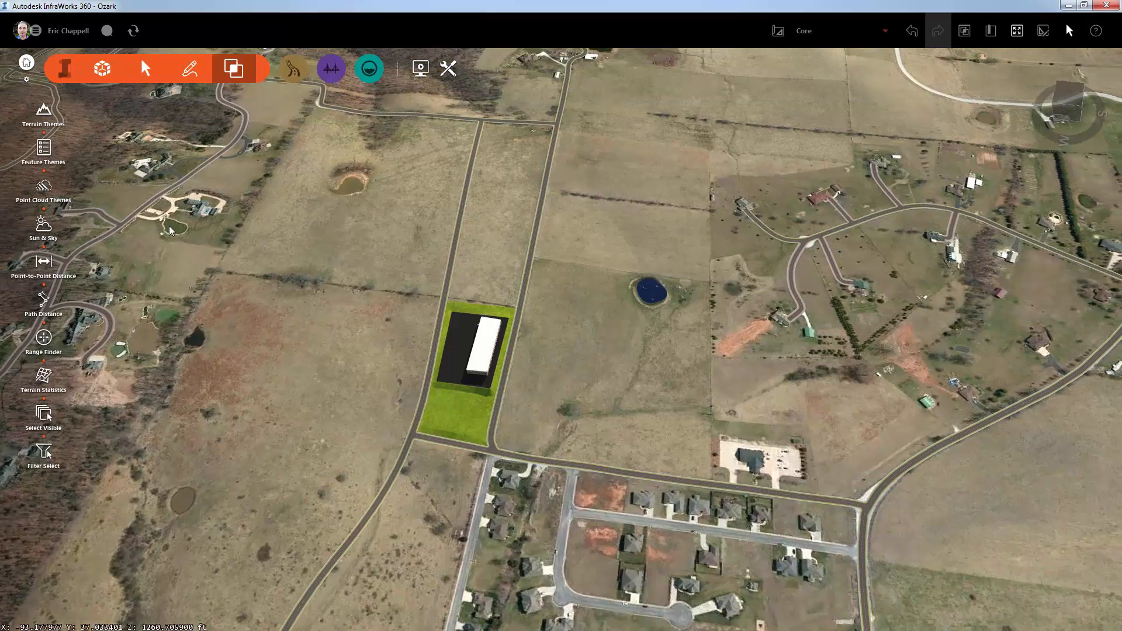
pyautogui.click(43, 261)
pyautogui.click(488, 329)
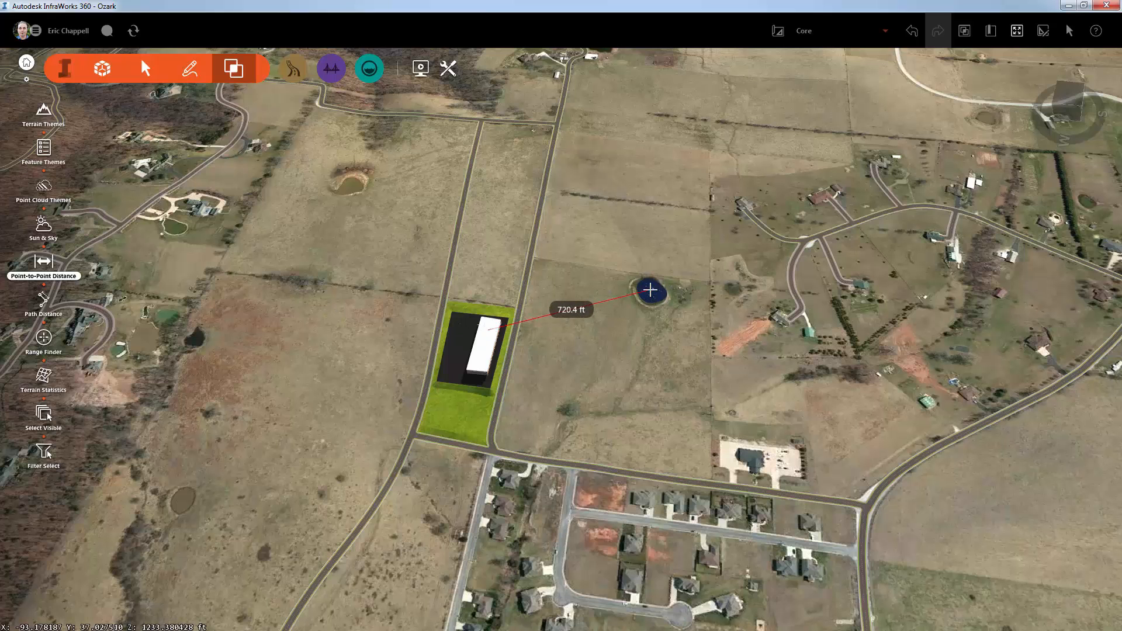
pyautogui.click(650, 289)
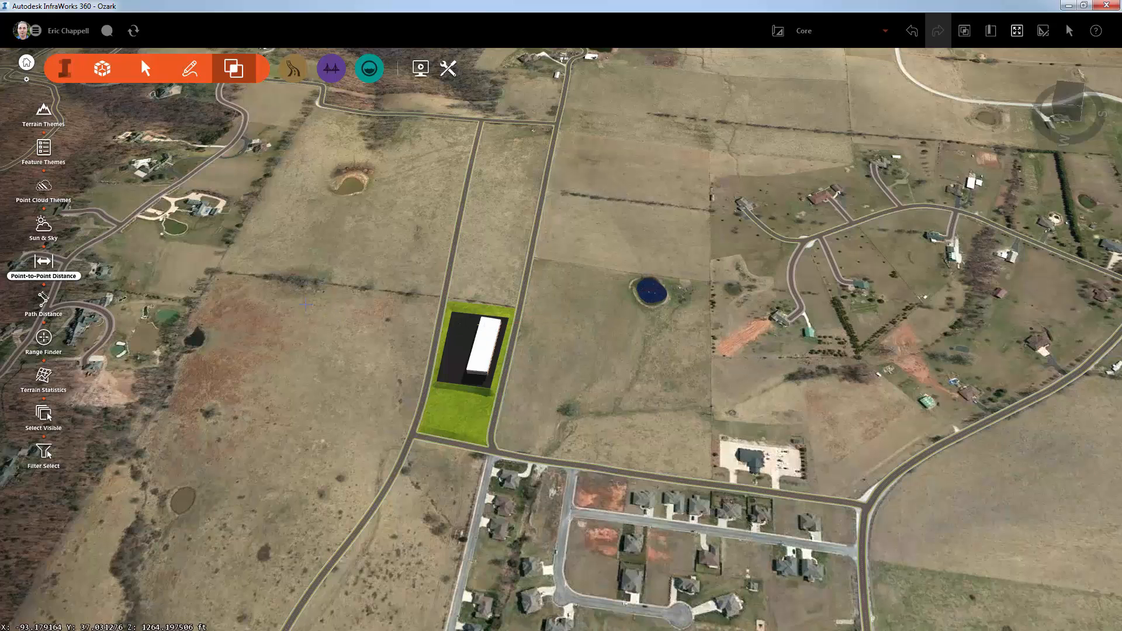
# Step: Measure the path distance from the building out to the road and along it to the property with the large paved lot
pyautogui.click(43, 299)
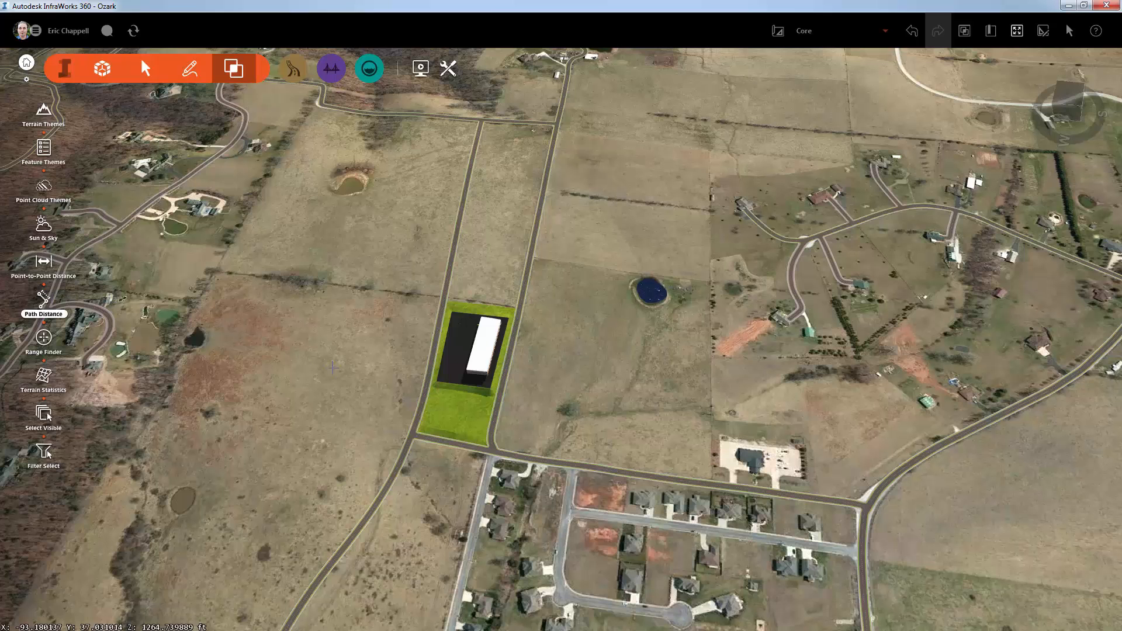
pyautogui.click(486, 346)
pyautogui.click(509, 354)
pyautogui.click(490, 451)
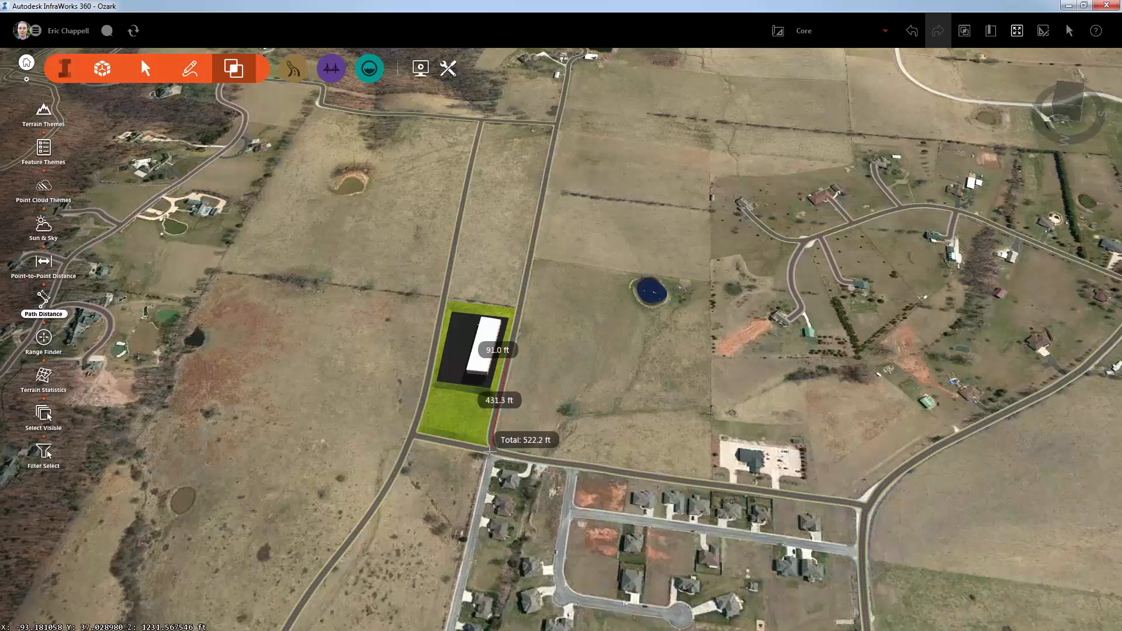
pyautogui.click(599, 469)
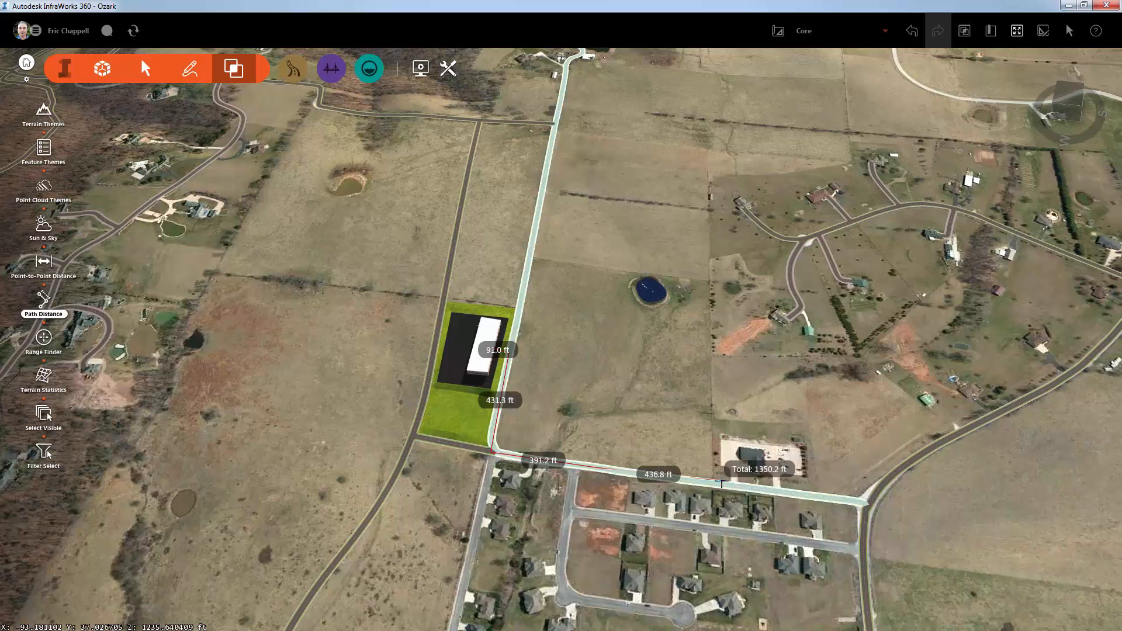
pyautogui.click(773, 489)
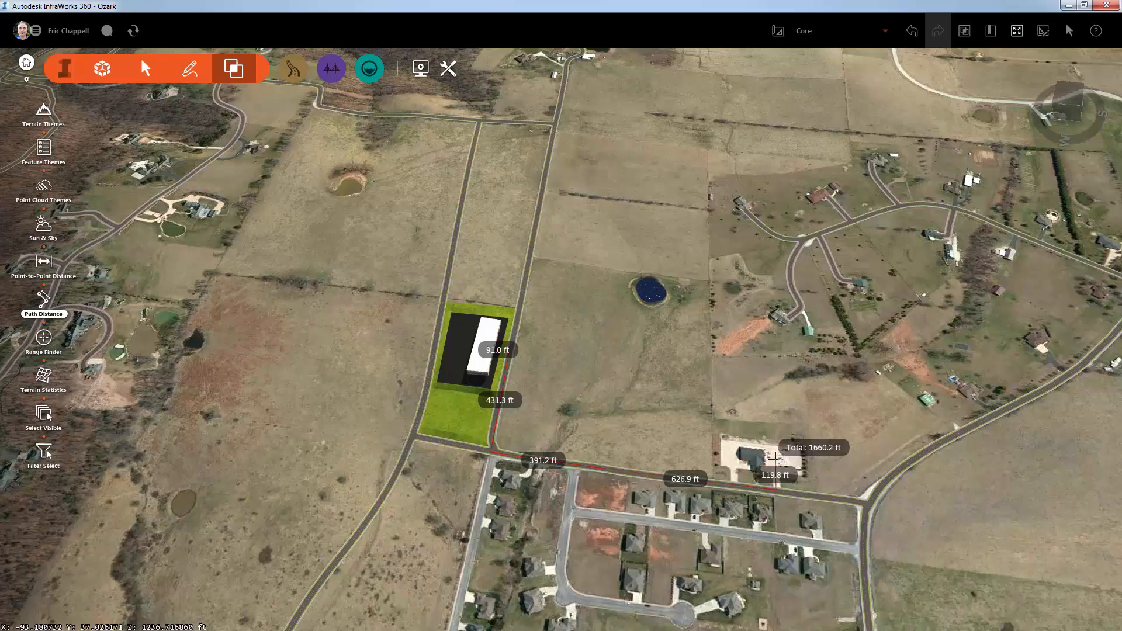
pyautogui.press('Escape')
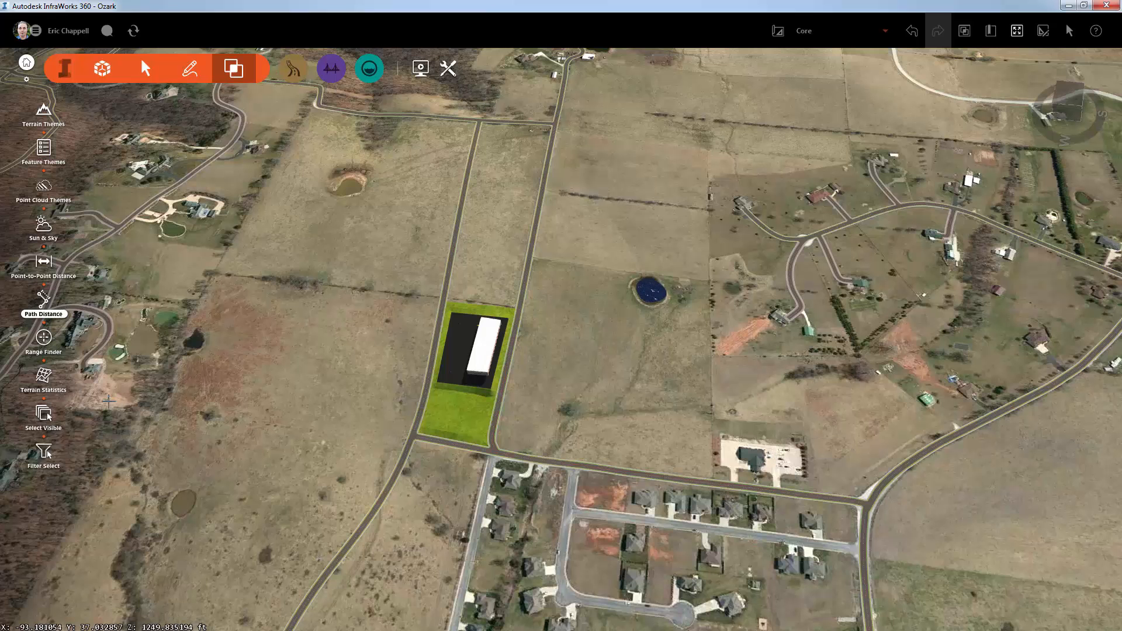
# Step: Get terrain statistics for a four-sided area drawn around the building site and its adjoining roads
pyautogui.click(44, 376)
pyautogui.moveTo(327, 275); pyautogui.dragTo(362, 351)
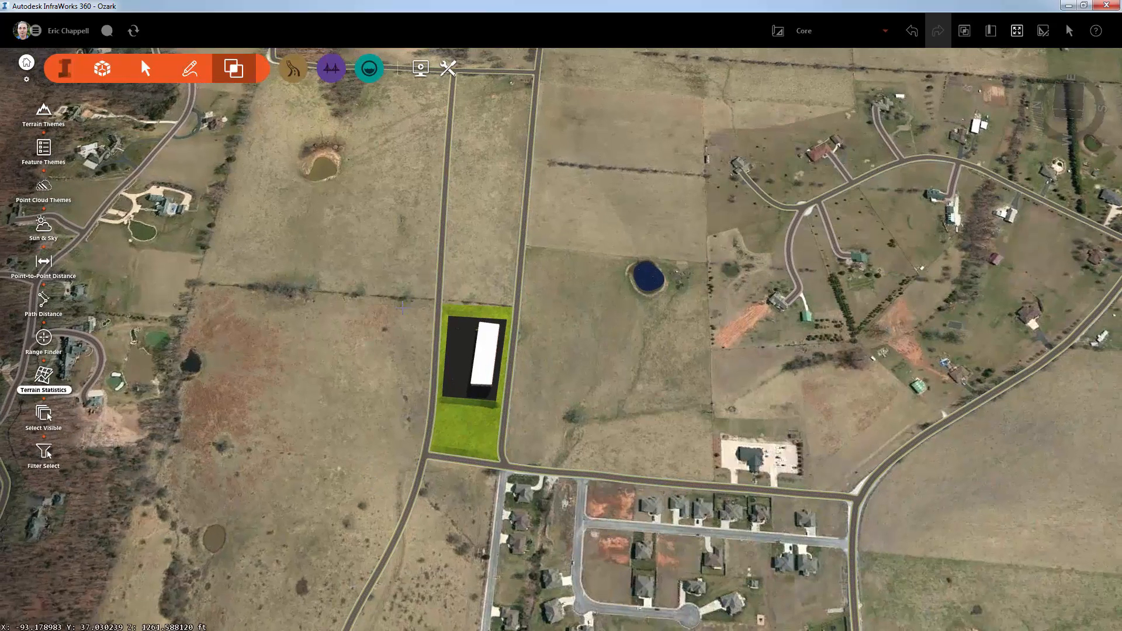
pyautogui.click(409, 284)
pyautogui.click(571, 296)
pyautogui.click(564, 496)
pyautogui.doubleClick(376, 491)
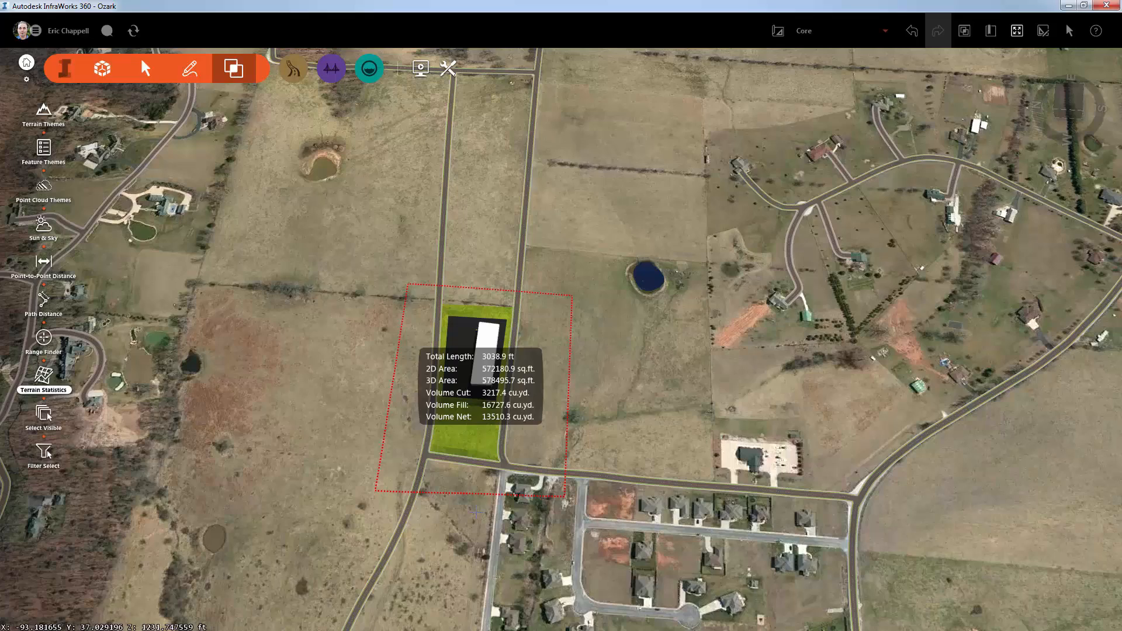
pyautogui.moveTo(575, 540); pyautogui.dragTo(452, 464)
pyautogui.press('Escape')
pyautogui.press('Escape')
# Step: Use the Range Finder to measure from a low viewpoint to the building in the distance
pyautogui.moveTo(570, 497); pyautogui.dragTo(419, 500)
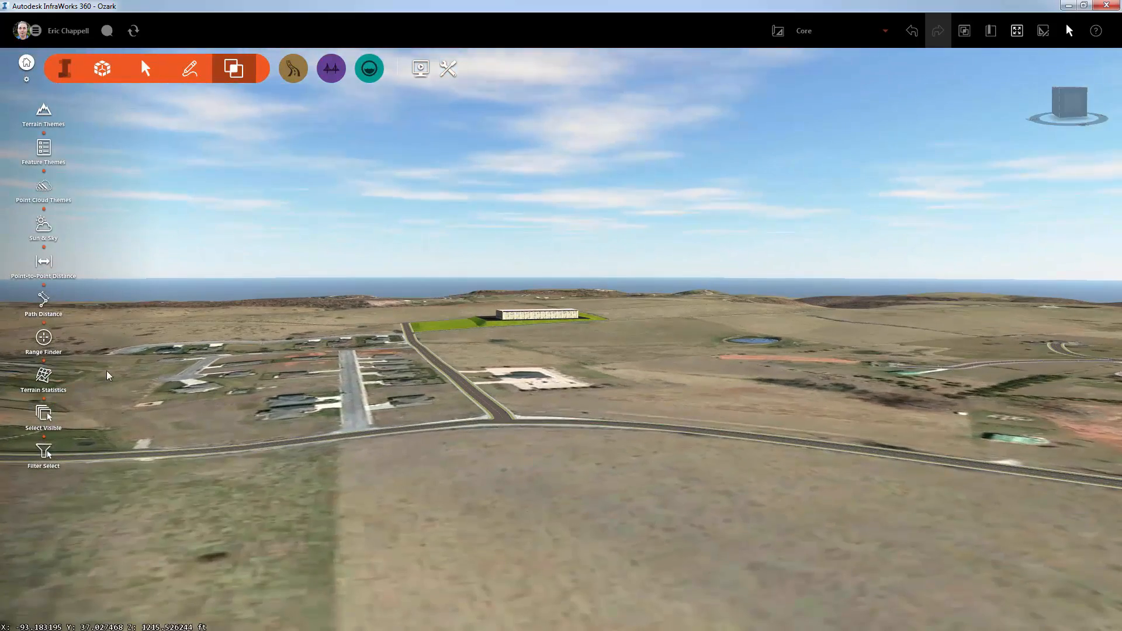
pyautogui.click(44, 337)
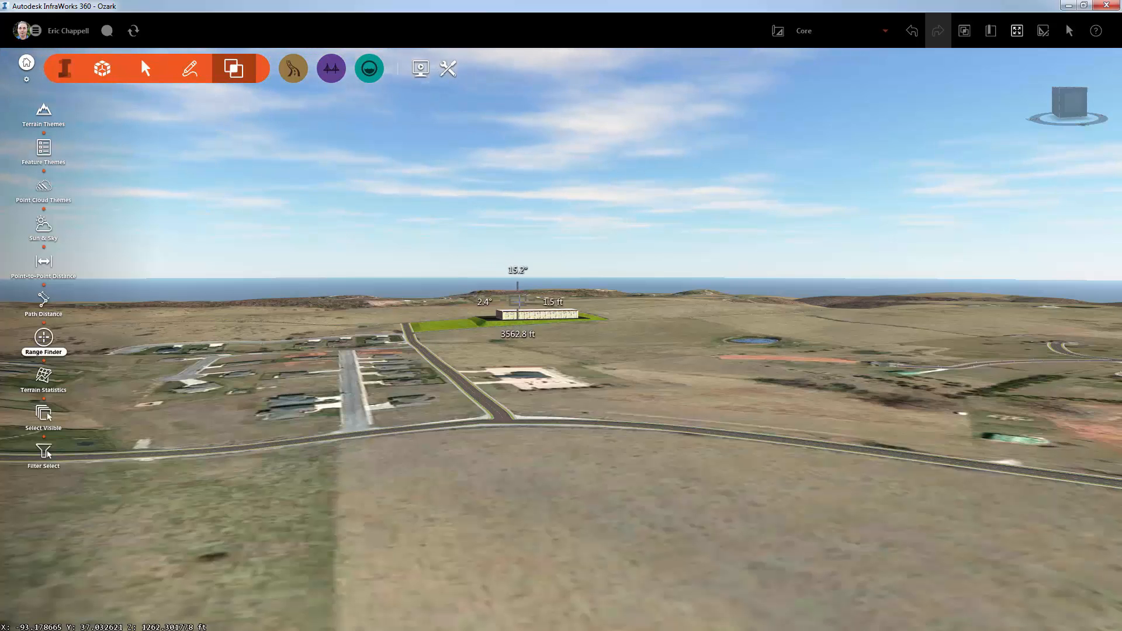
pyautogui.click(527, 315)
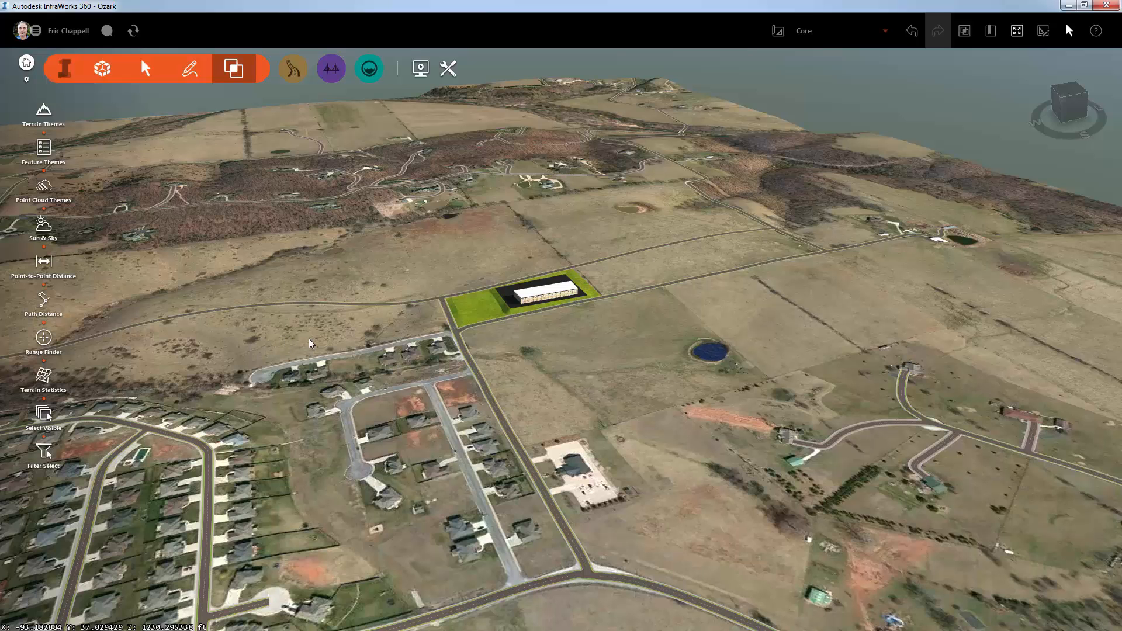
# Step: Turn on the Elevation terrain theme and view the colour-banded terrain across the whole model
pyautogui.click(44, 112)
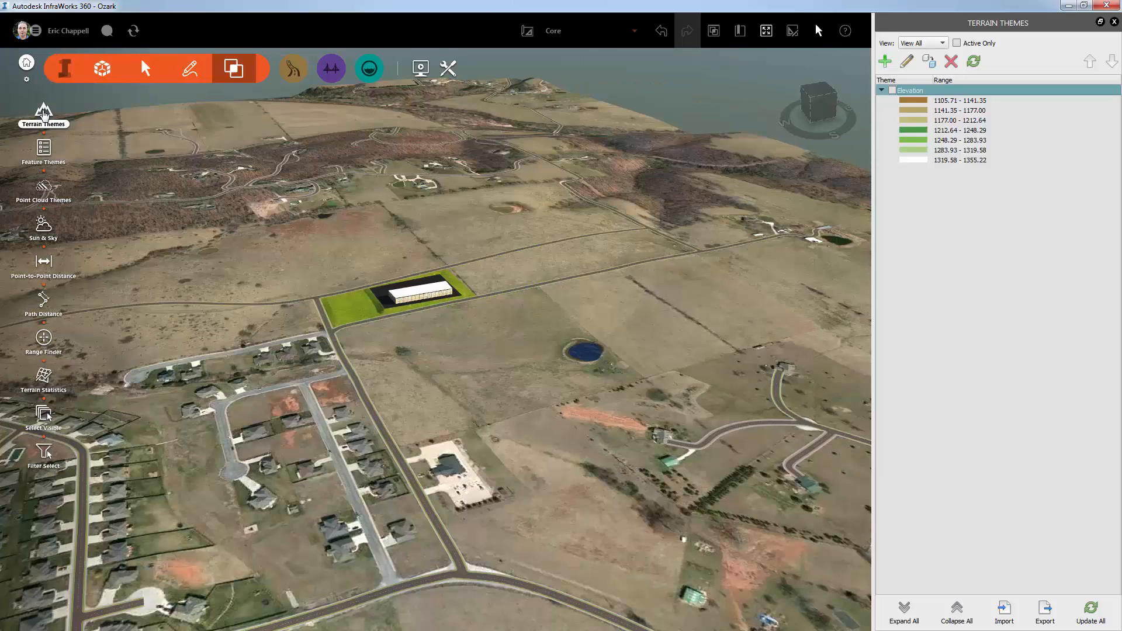
pyautogui.click(892, 90)
pyautogui.moveTo(814, 272); pyautogui.dragTo(645, 343)
pyautogui.scroll(-4, 627, 390)
pyautogui.scroll(-5, 630, 396)
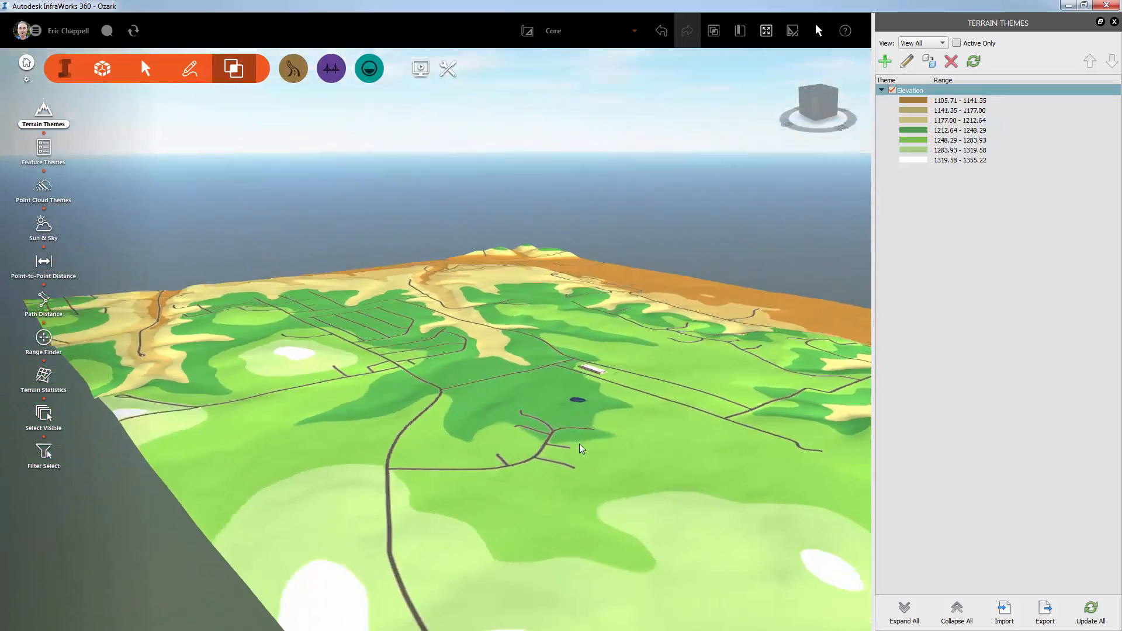
pyautogui.moveTo(579, 444); pyautogui.dragTo(776, 490)
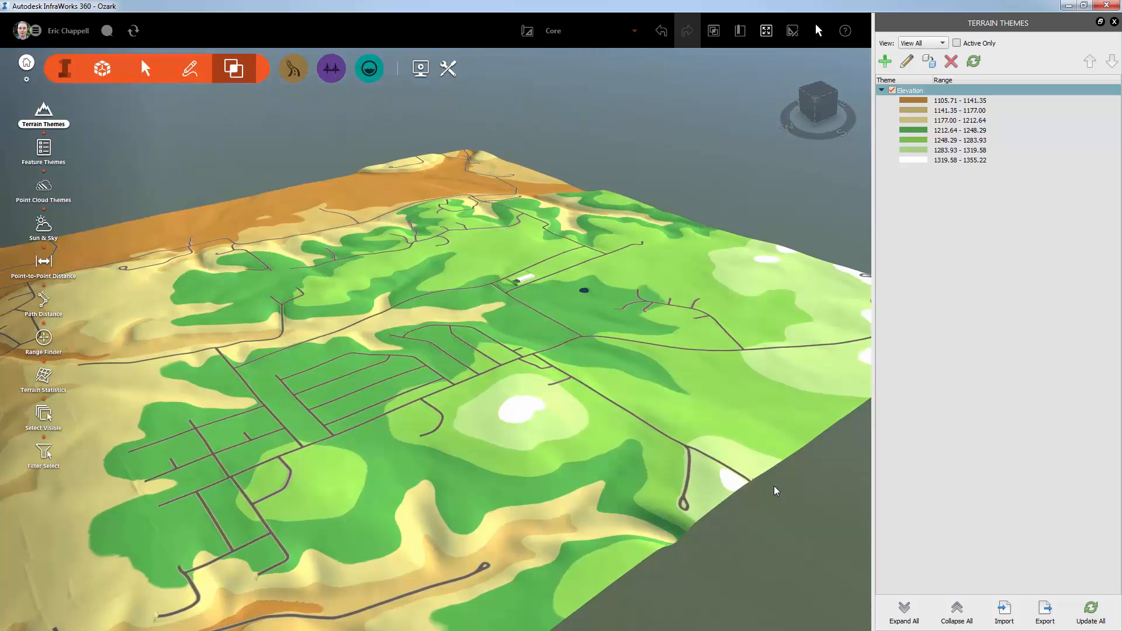